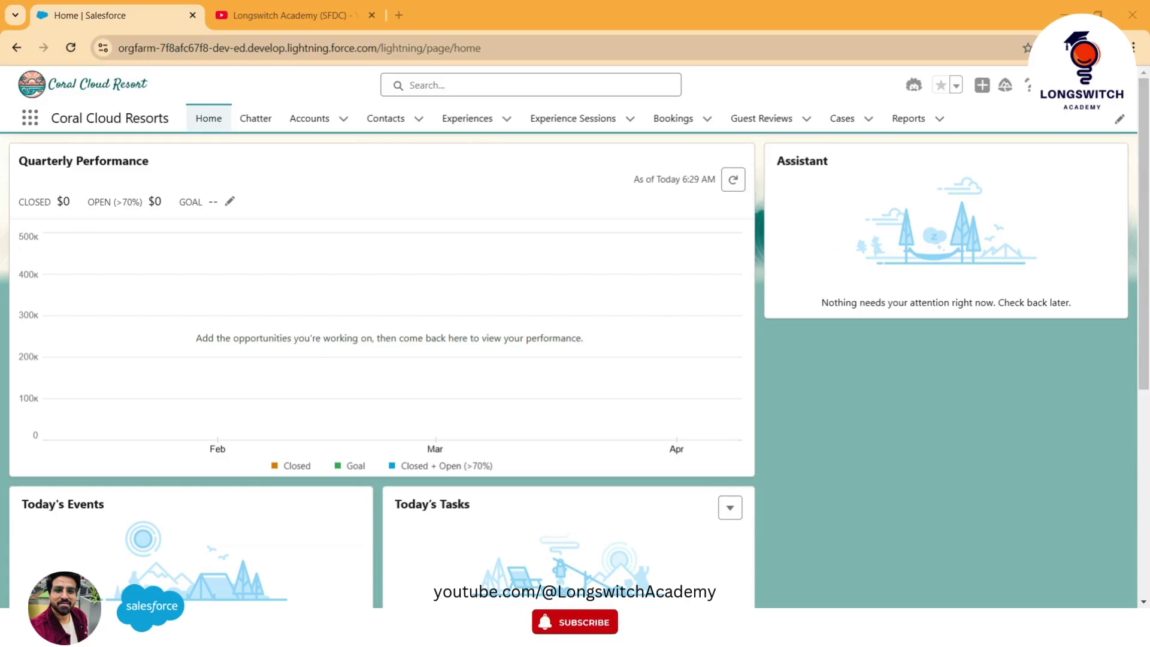
Step: Open Salesforce Setup in a new browser tab and dismiss the site's notification request
click(980, 155)
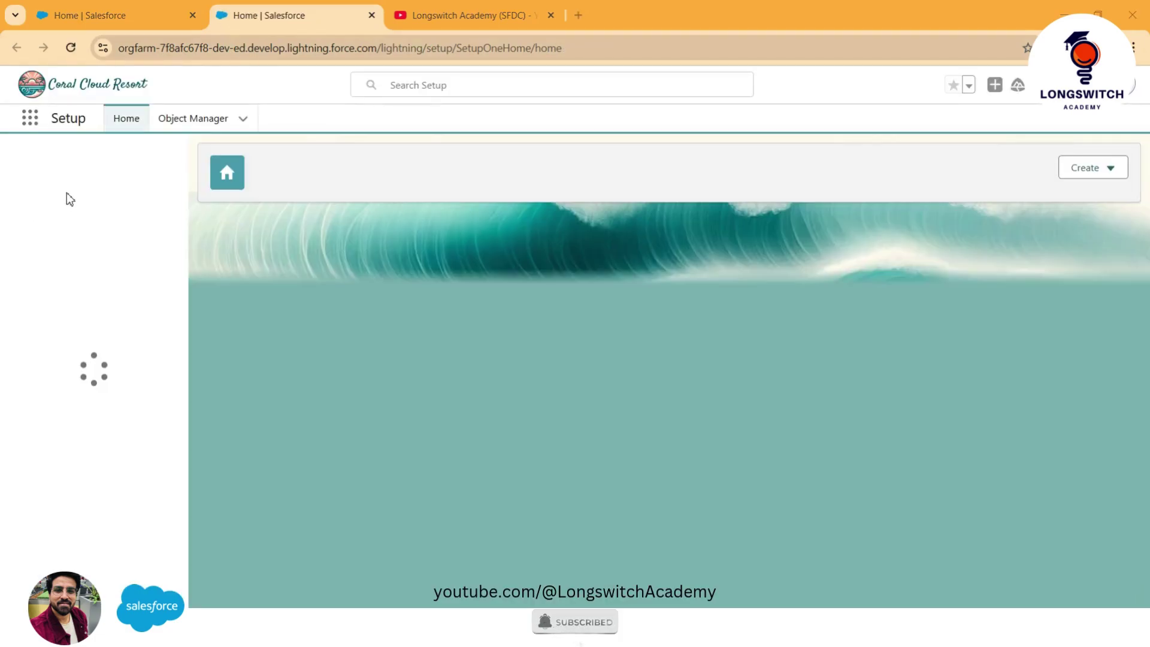
click(73, 158)
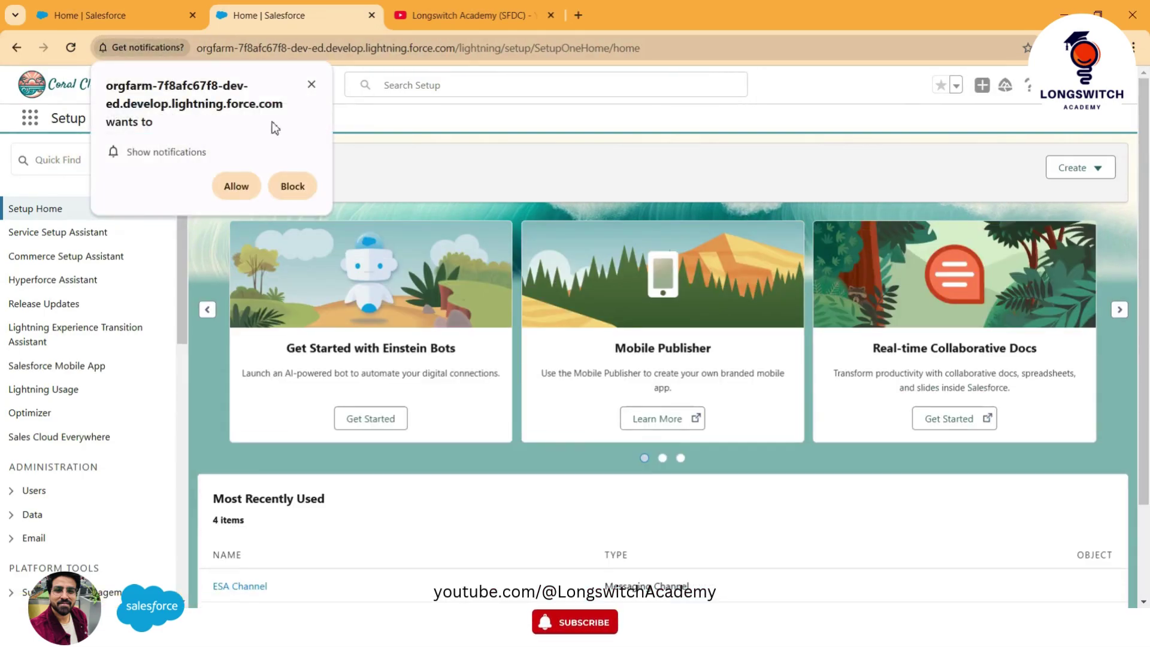
click(312, 84)
Step: Search the Setup pages for "einst" and open Einstein Setup to check the Turn on Einstein setting
click(106, 152)
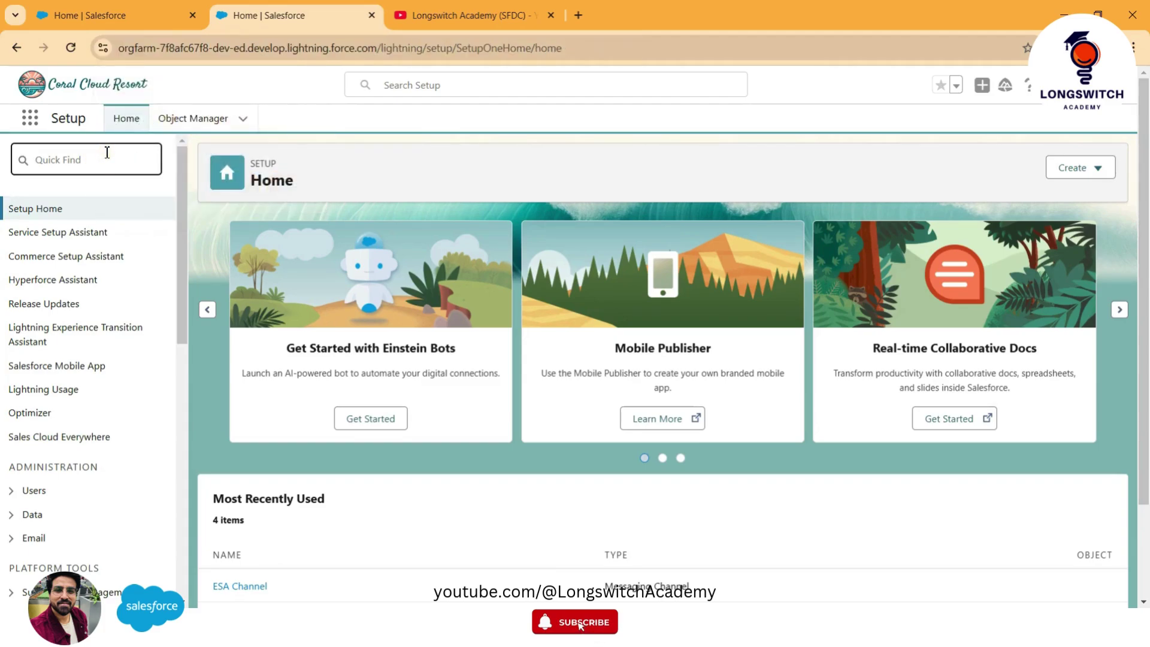
text(ei)
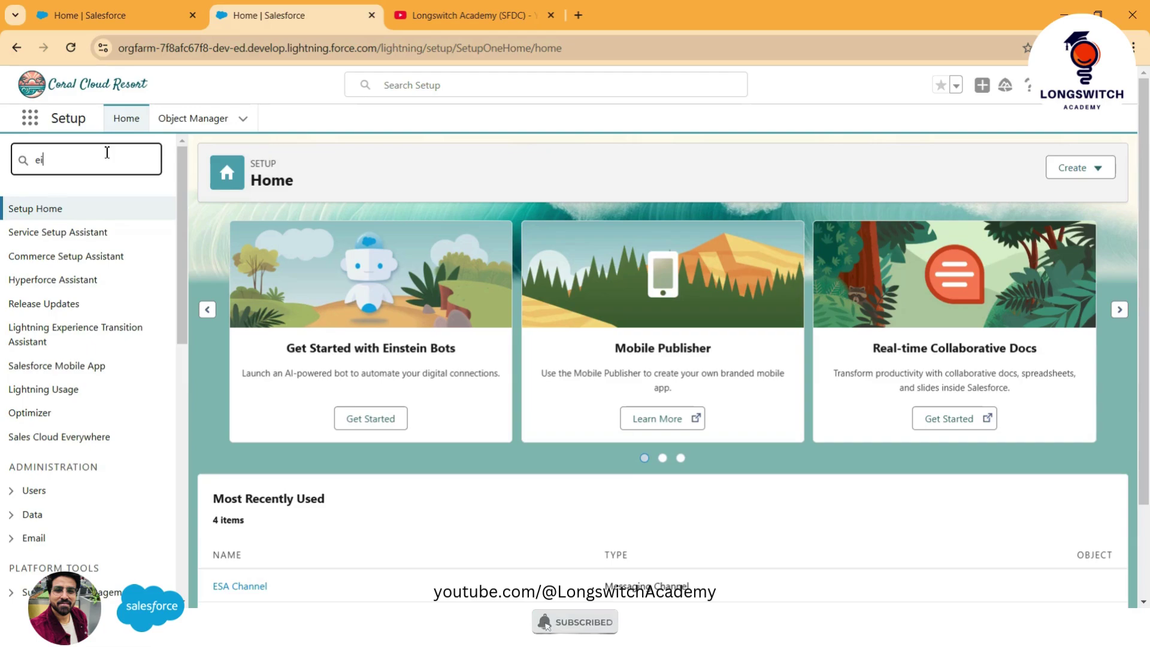
text(nste)
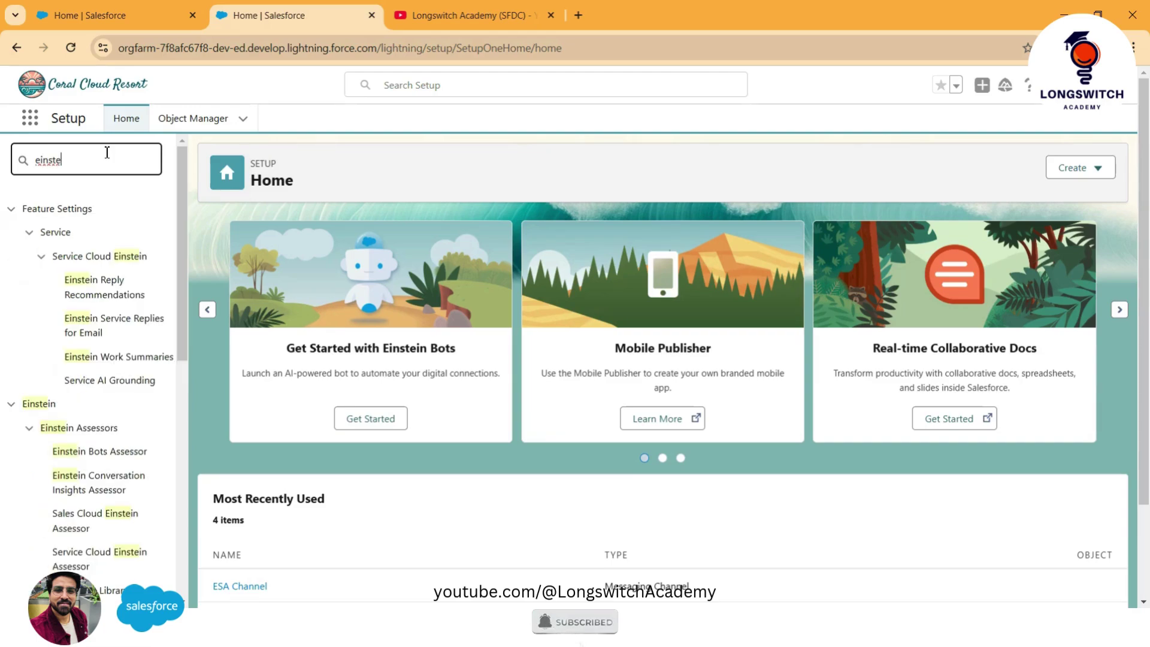
key(BackSpace)
key(BackSpace)
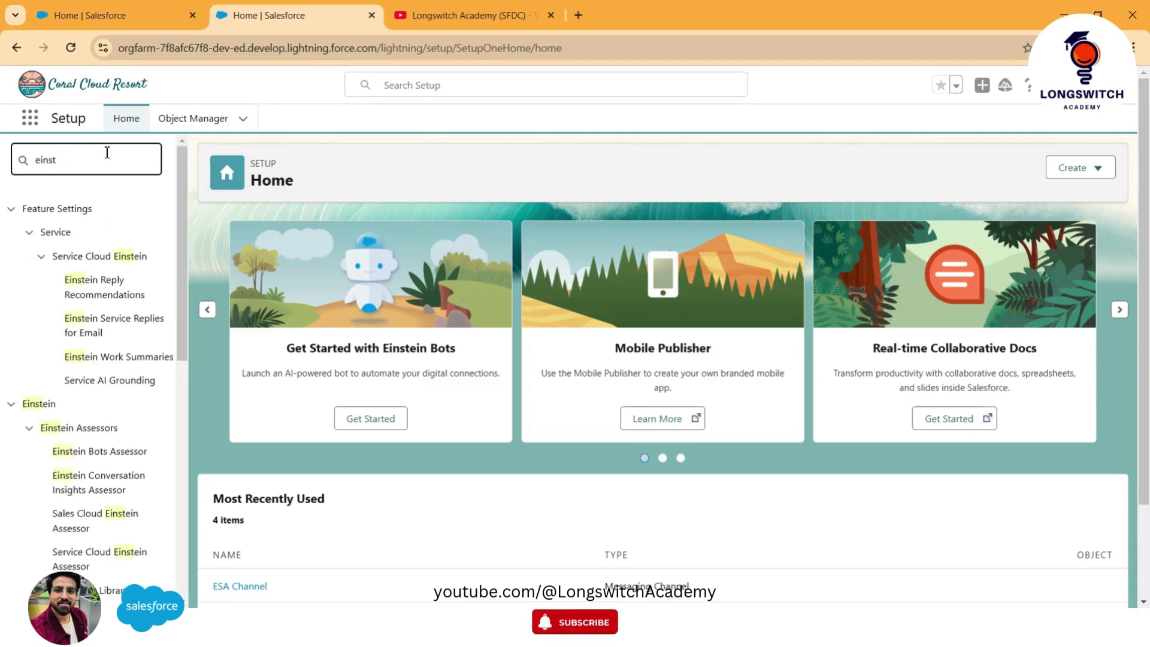
scroll(98, 425, down, 3)
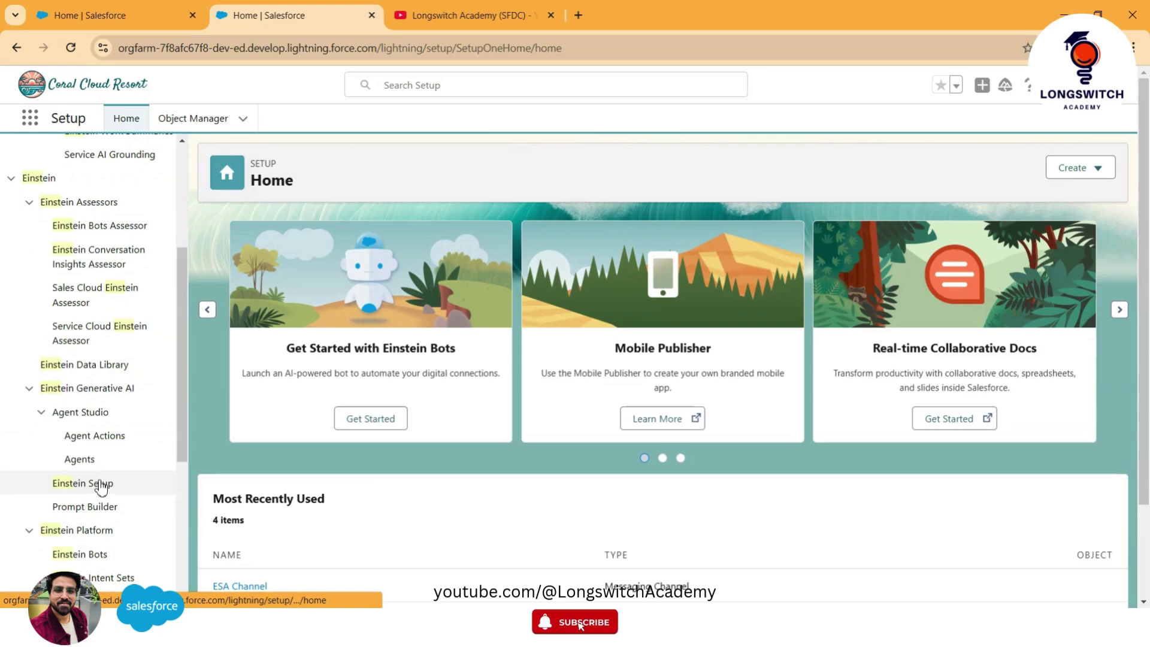
click(90, 490)
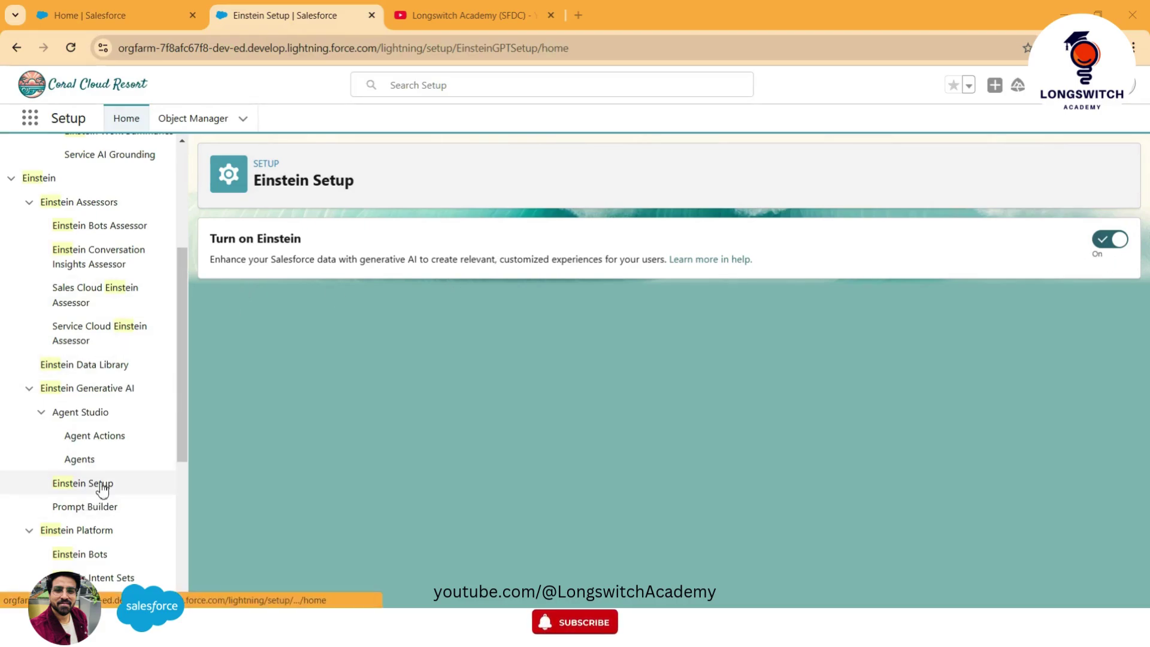
Step: Search the Setup pages for "agen" and open the Agents page under Agent Studio
scroll(113, 467, up, 4)
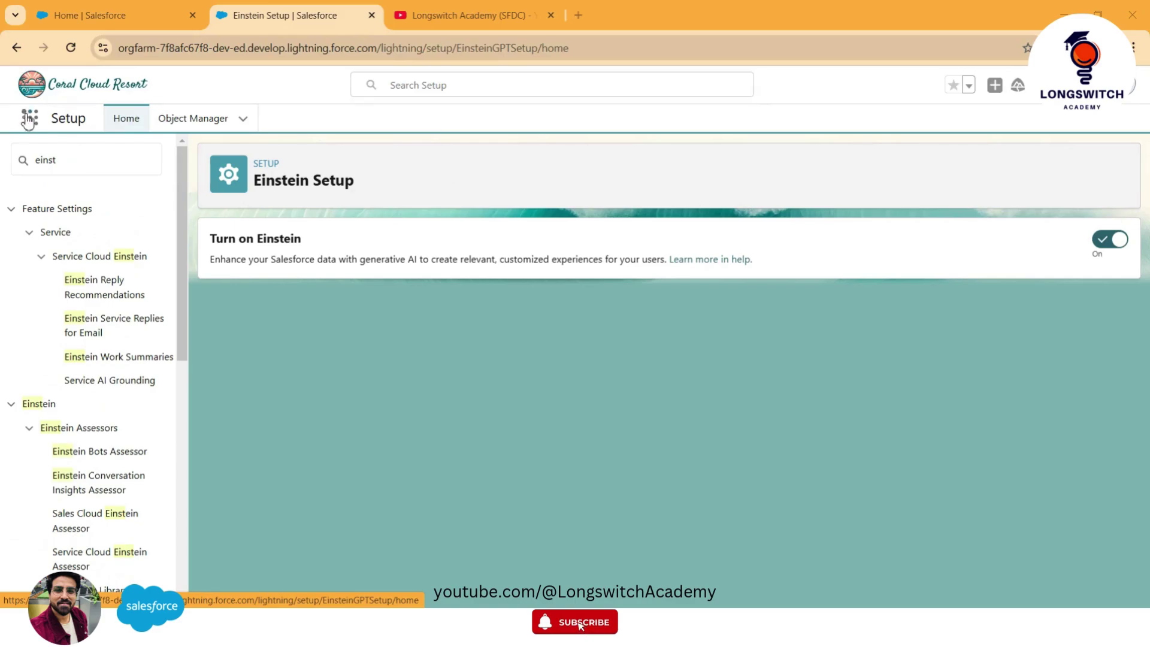
double_click(56, 161)
text(agent)
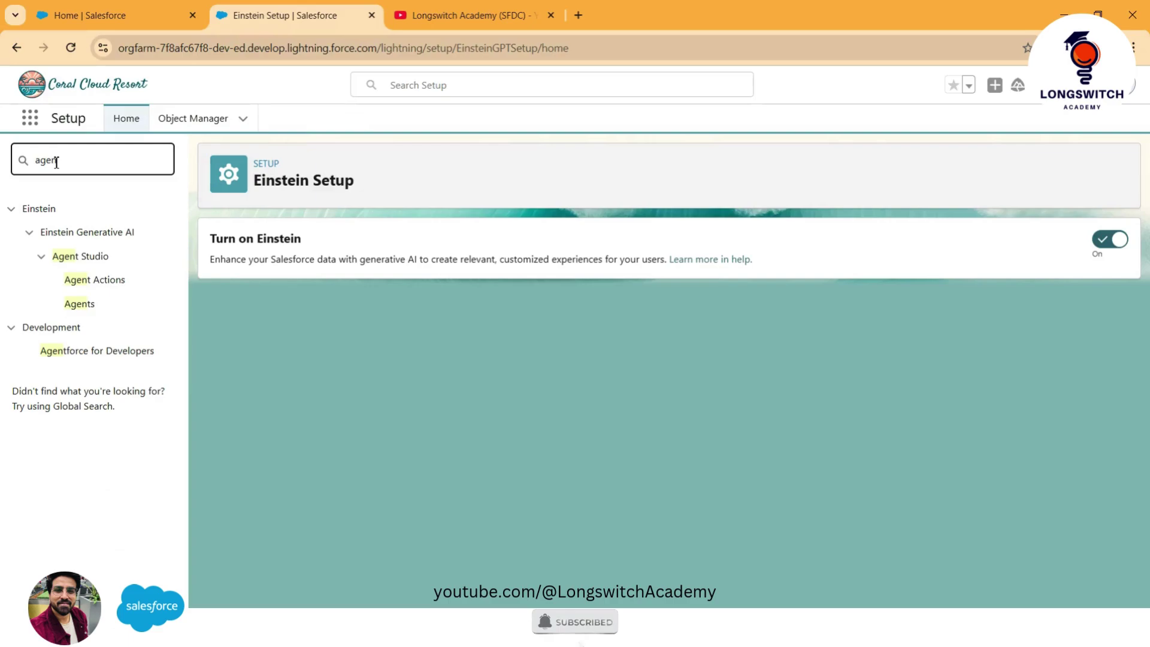
click(82, 306)
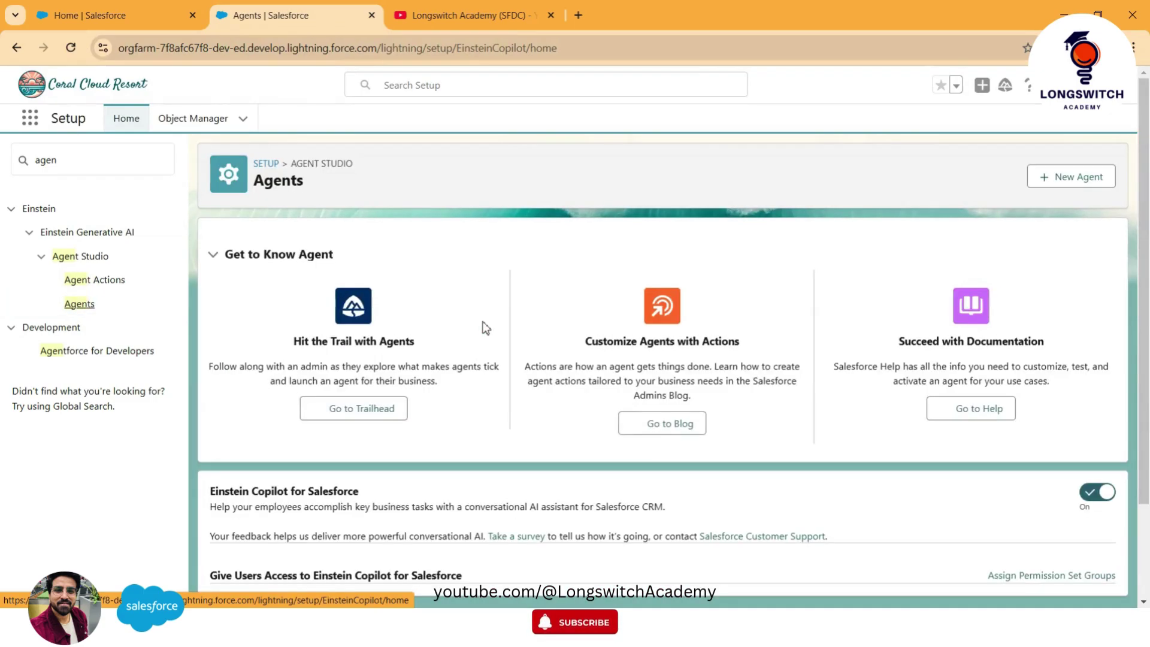
Step: Start a new agent of type Agentforce Service Agent and continue to reviewing its topics
scroll(580, 598, down, 2)
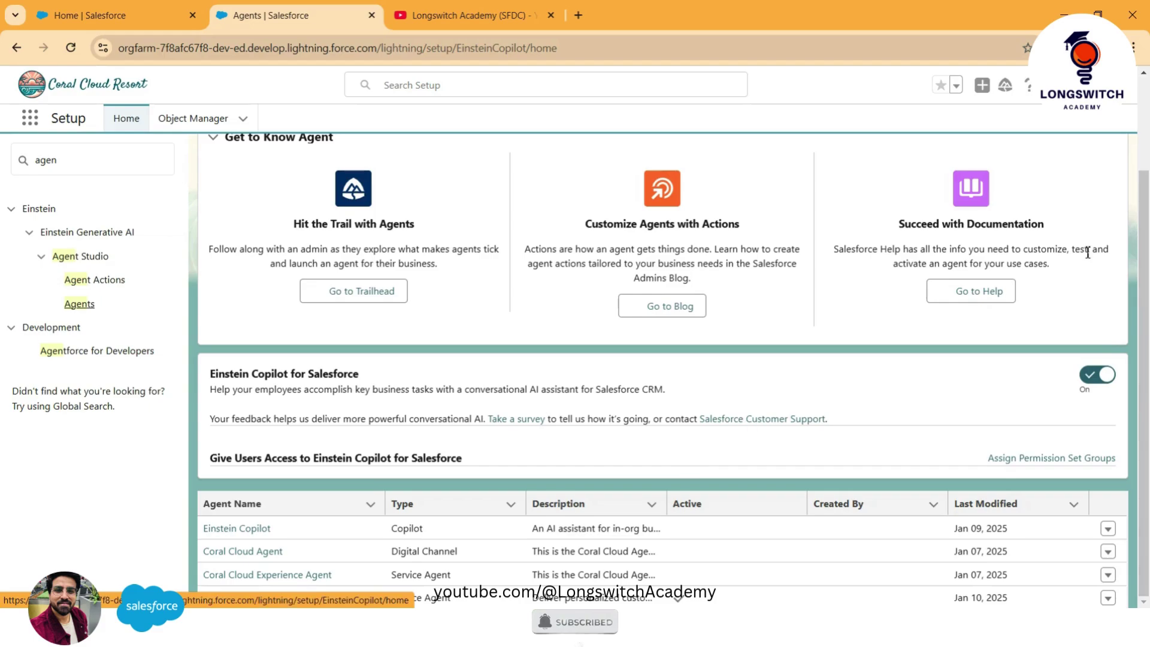
drag(1142, 236, 1142, 150)
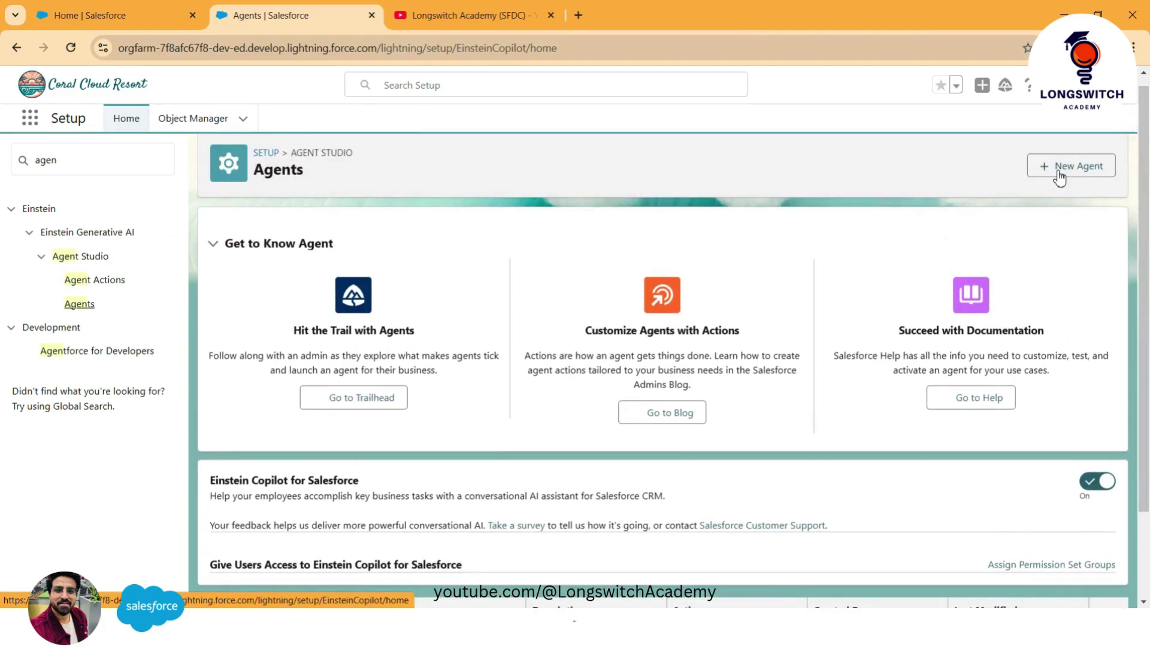
click(1058, 173)
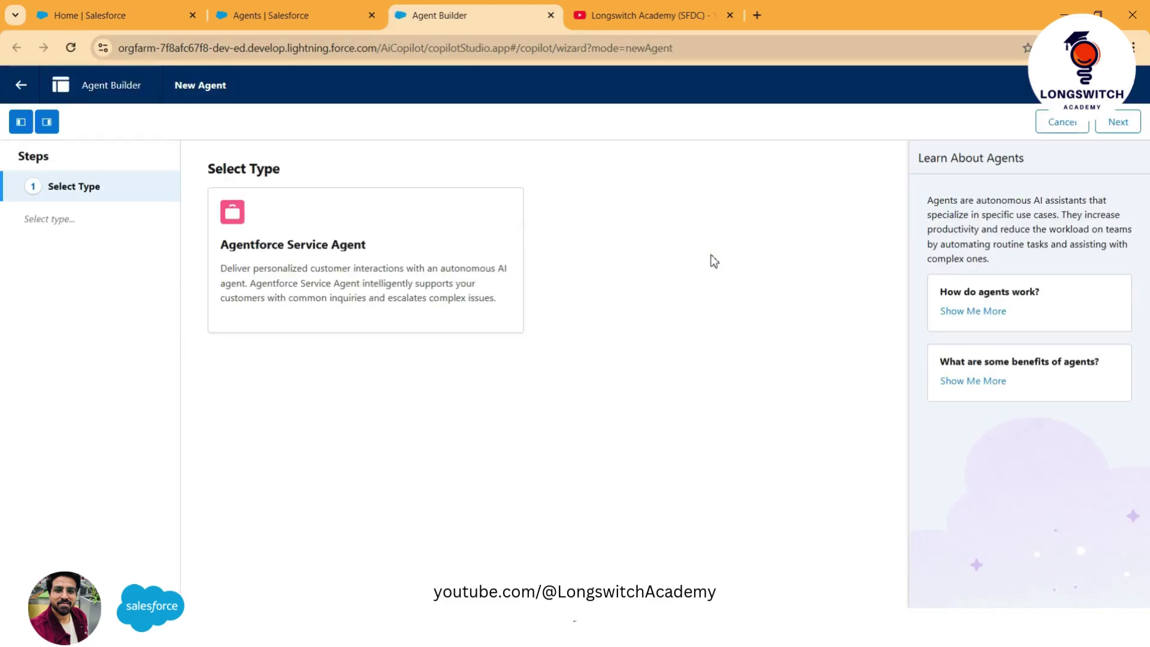
click(432, 252)
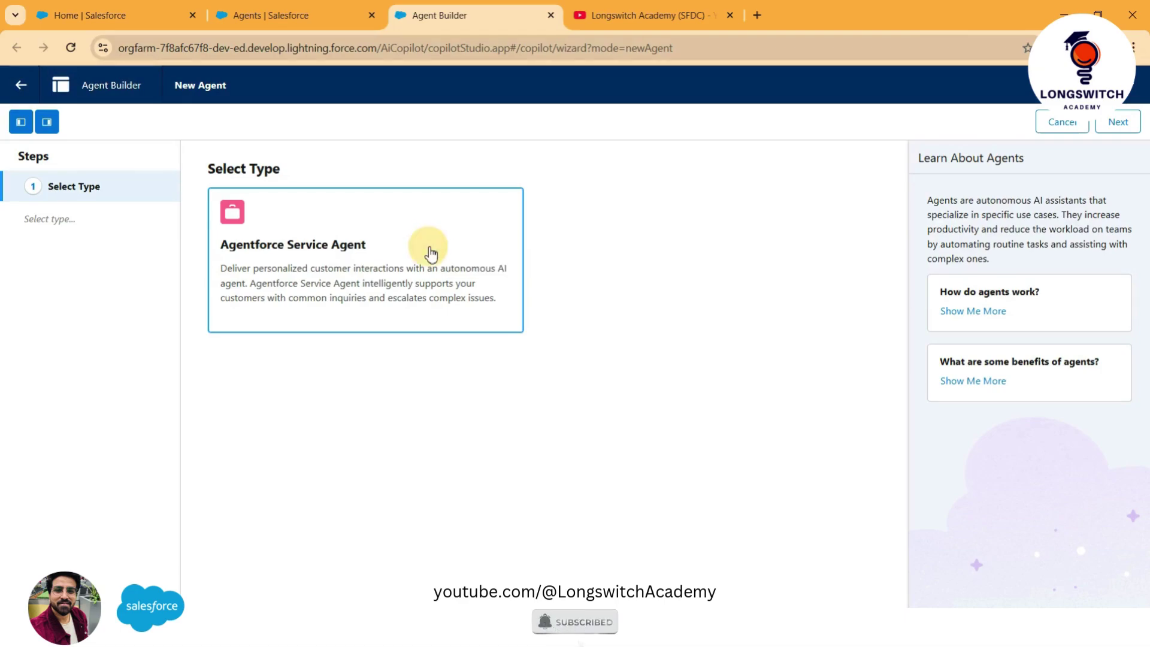
click(1118, 127)
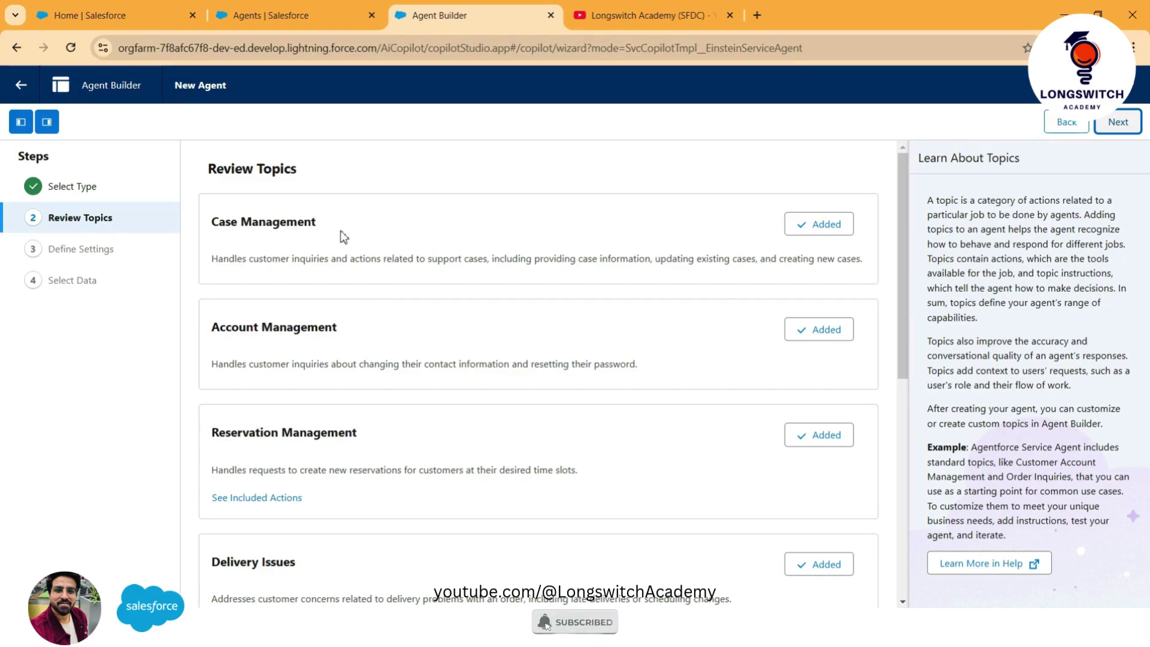
Step: Review the suggested topics, remove Case Management, Account Management and Reservation Management, and continue to the agent settings
scroll(350, 337, down, 1)
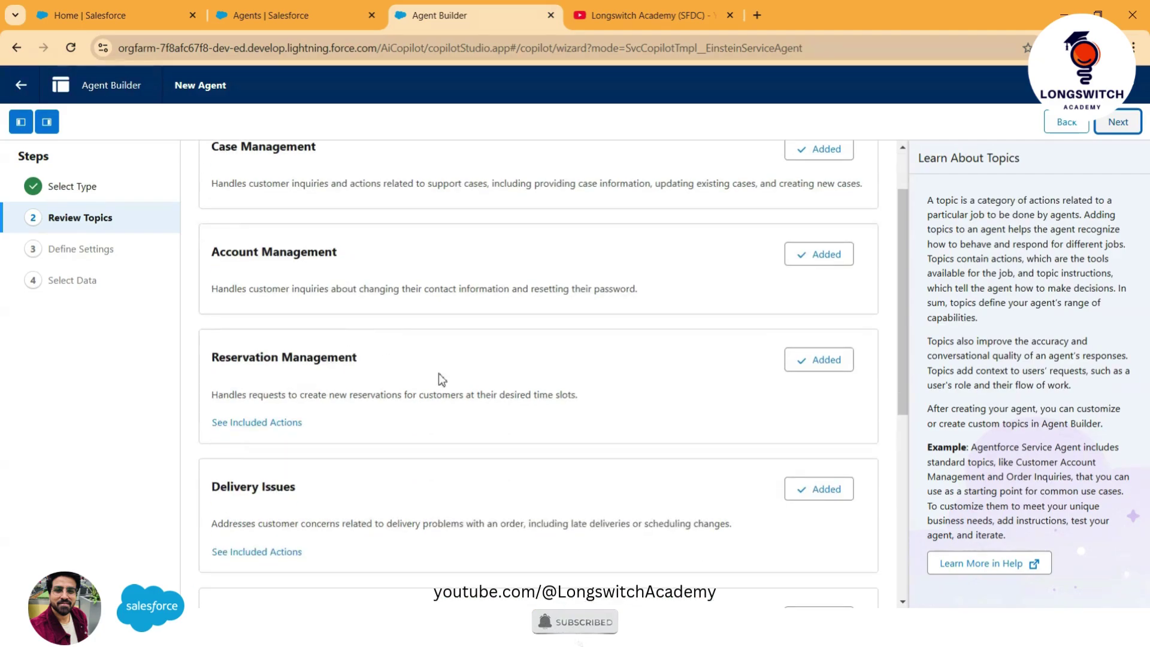
scroll(439, 377, down, 2)
scroll(441, 374, down, 2)
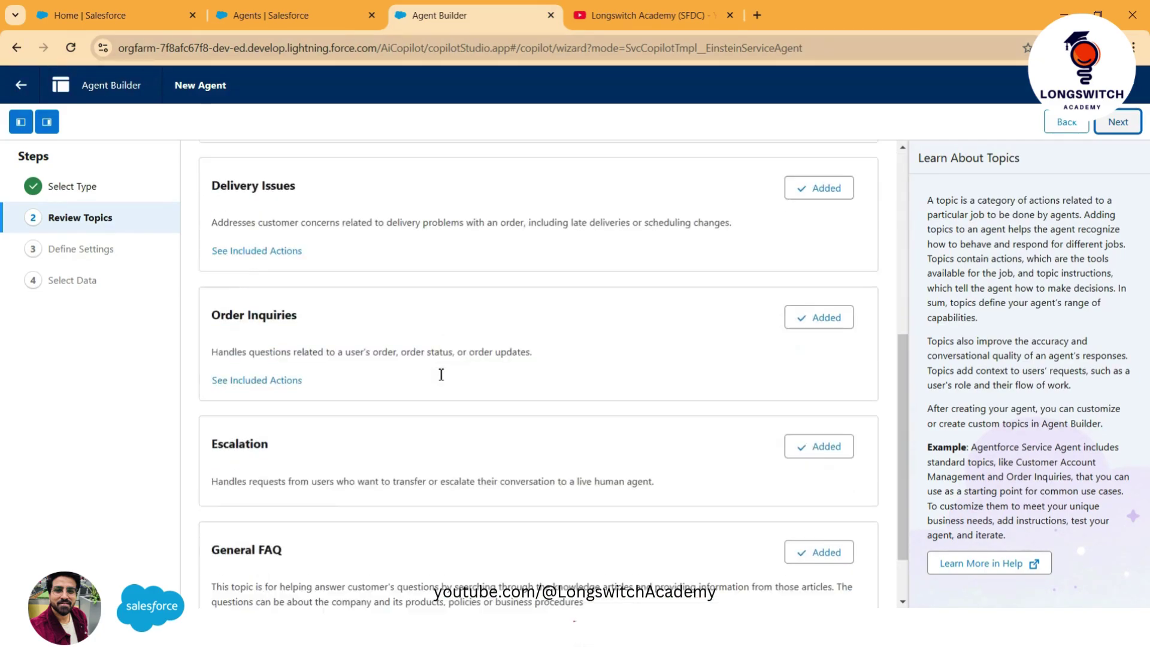
scroll(438, 383, down, 1)
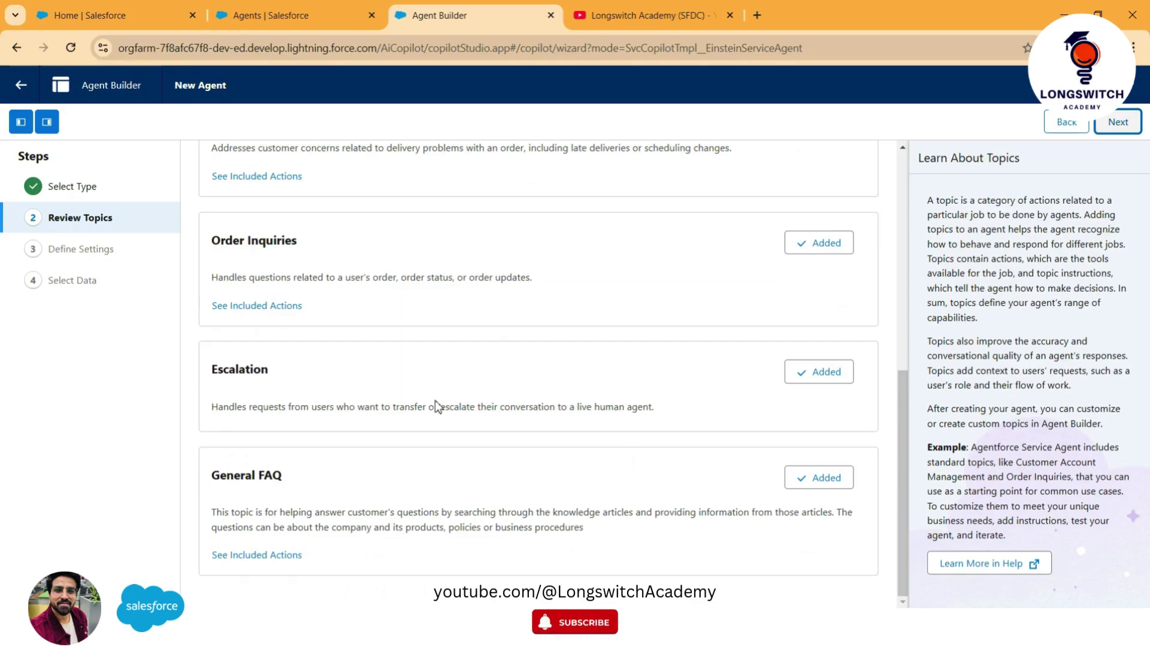
scroll(678, 393, up, 6)
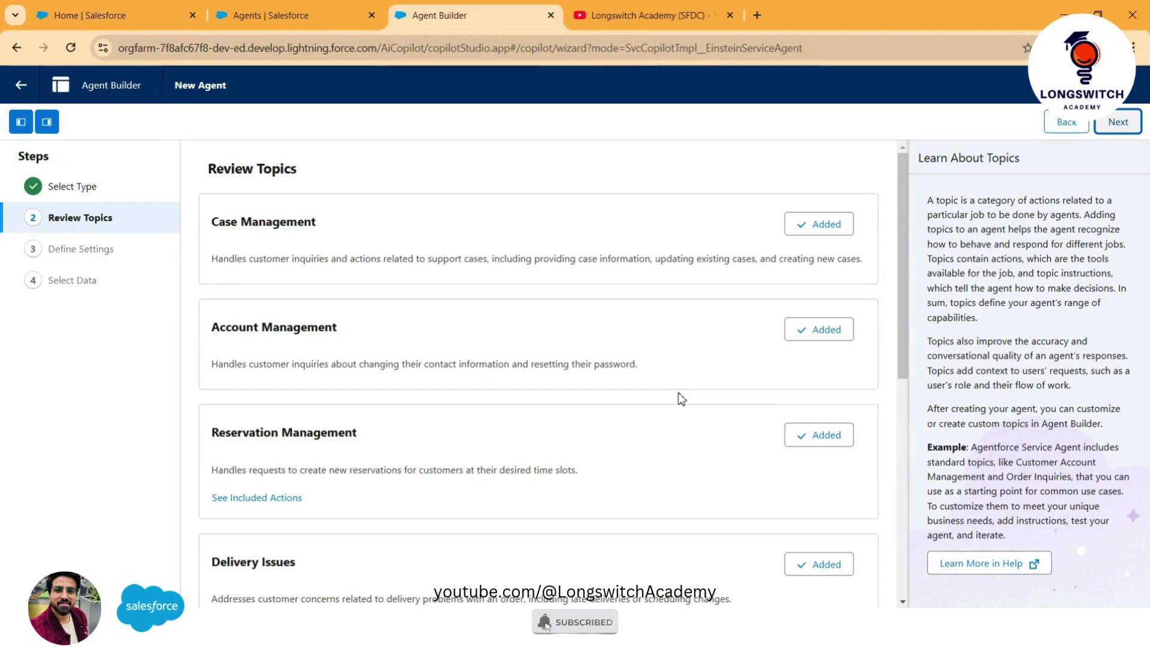
click(803, 229)
click(821, 333)
click(821, 436)
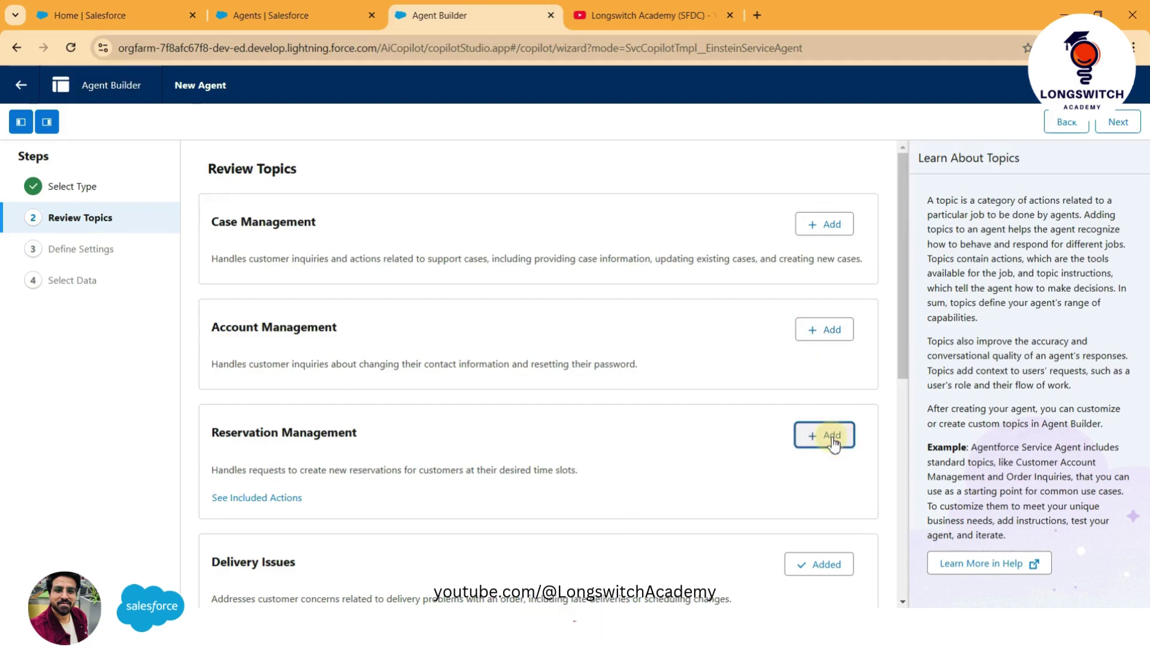
click(1129, 136)
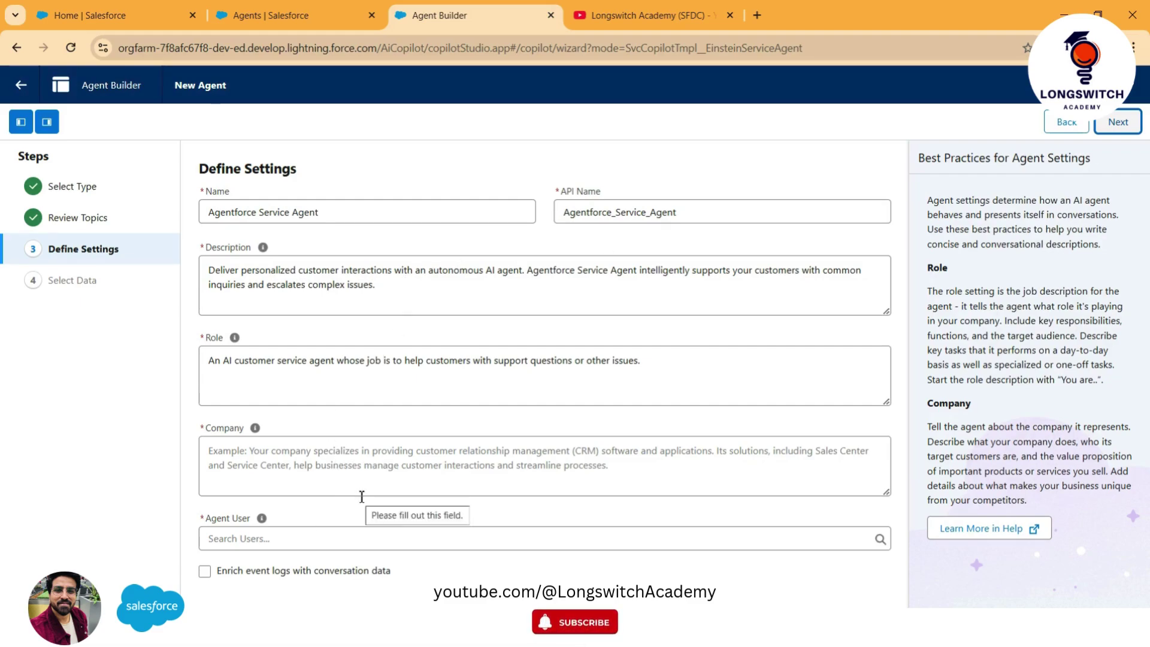
Step: Assign EinsteinServiceAgent User as the agent user and name the agent "Agentforce Service Agent V2"
click(373, 549)
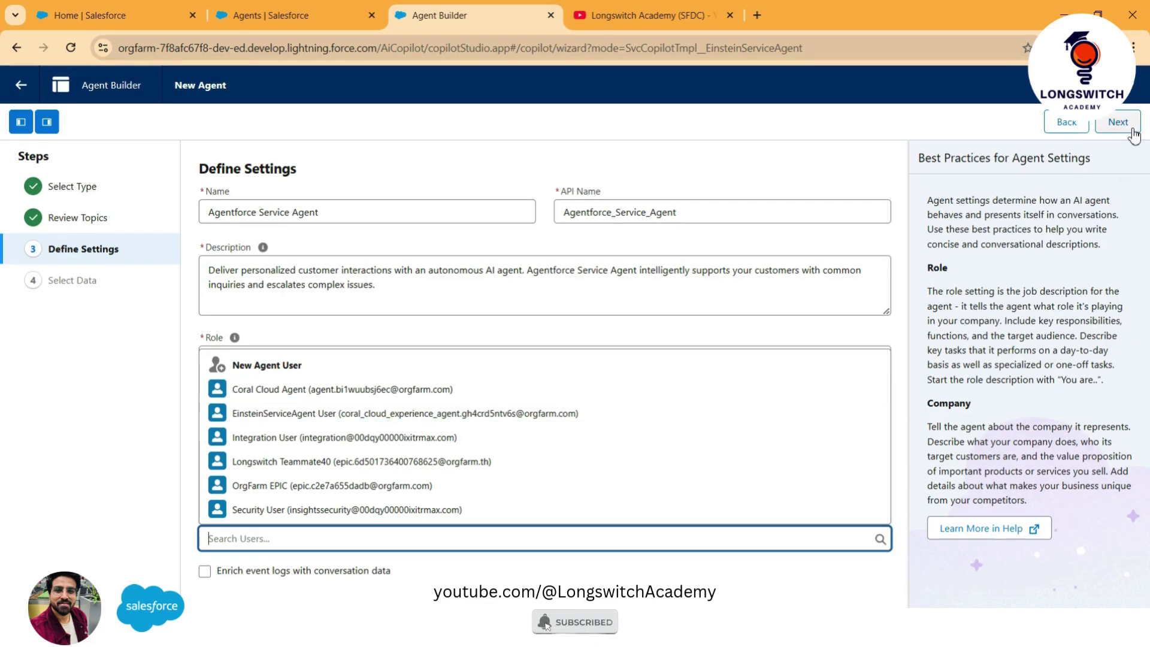
click(339, 418)
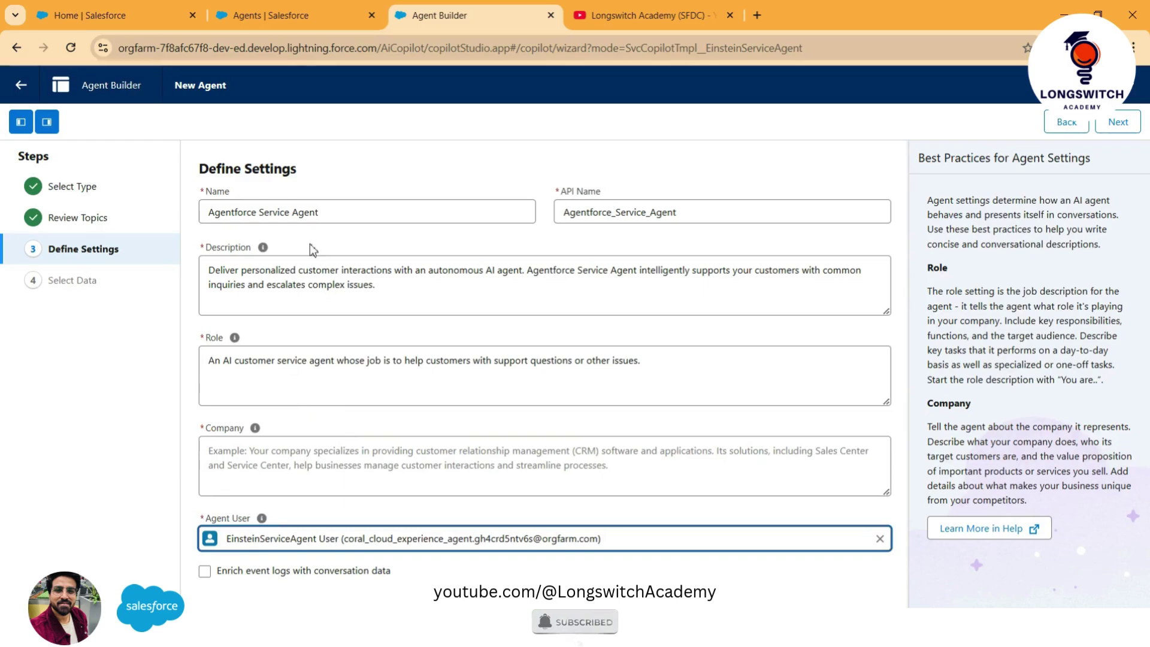
click(418, 213)
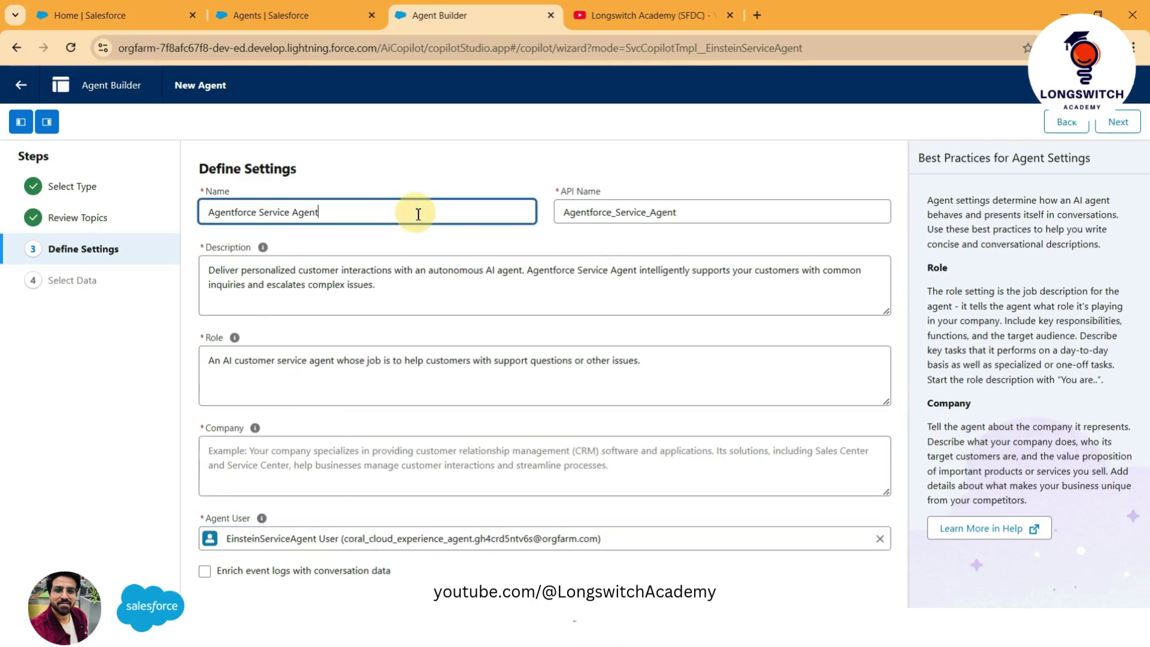
text(V2)
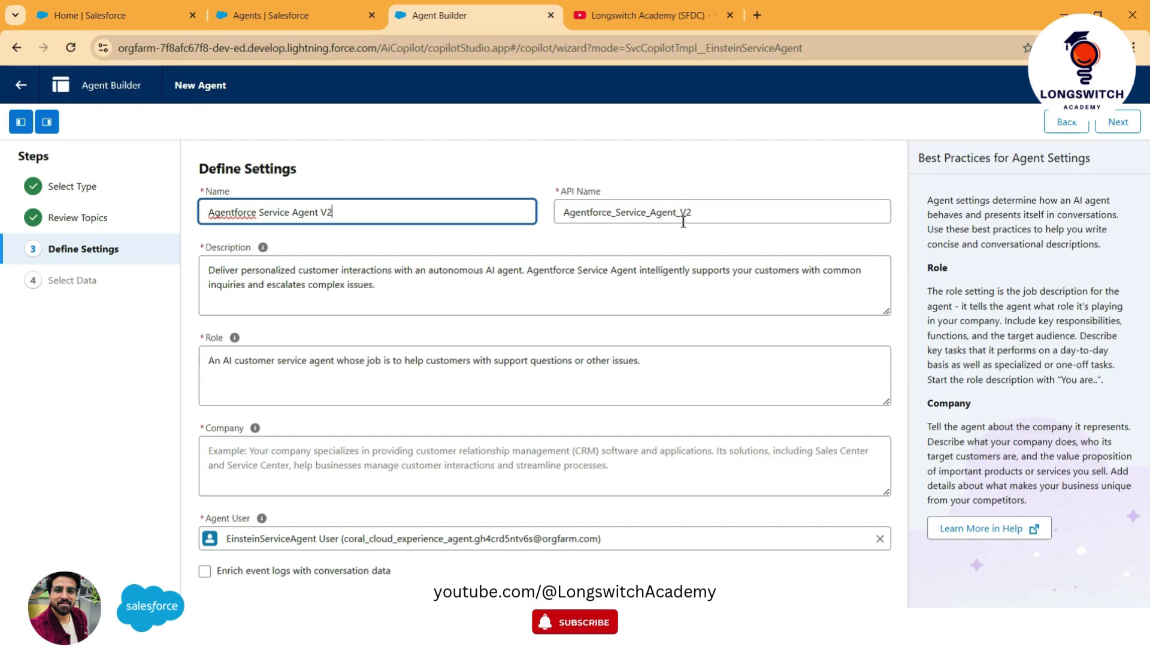
click(488, 186)
Step: Enter "Longswitch Academy demo" as the agent's company description and continue to data selection
click(358, 298)
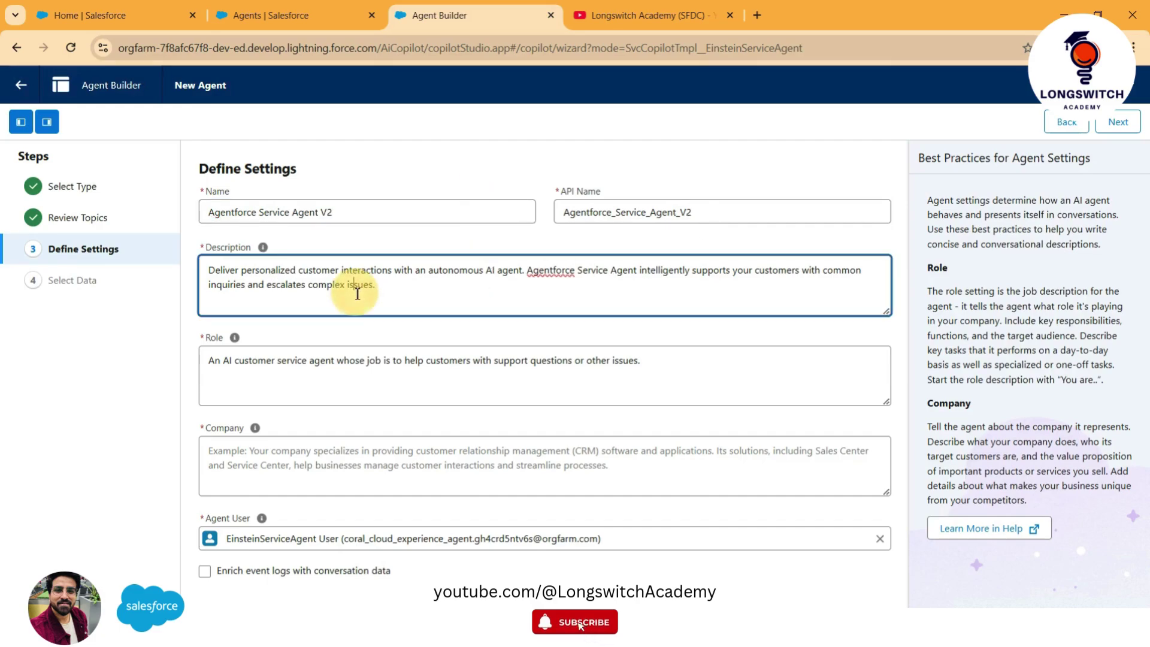
click(448, 388)
click(432, 443)
text(T)
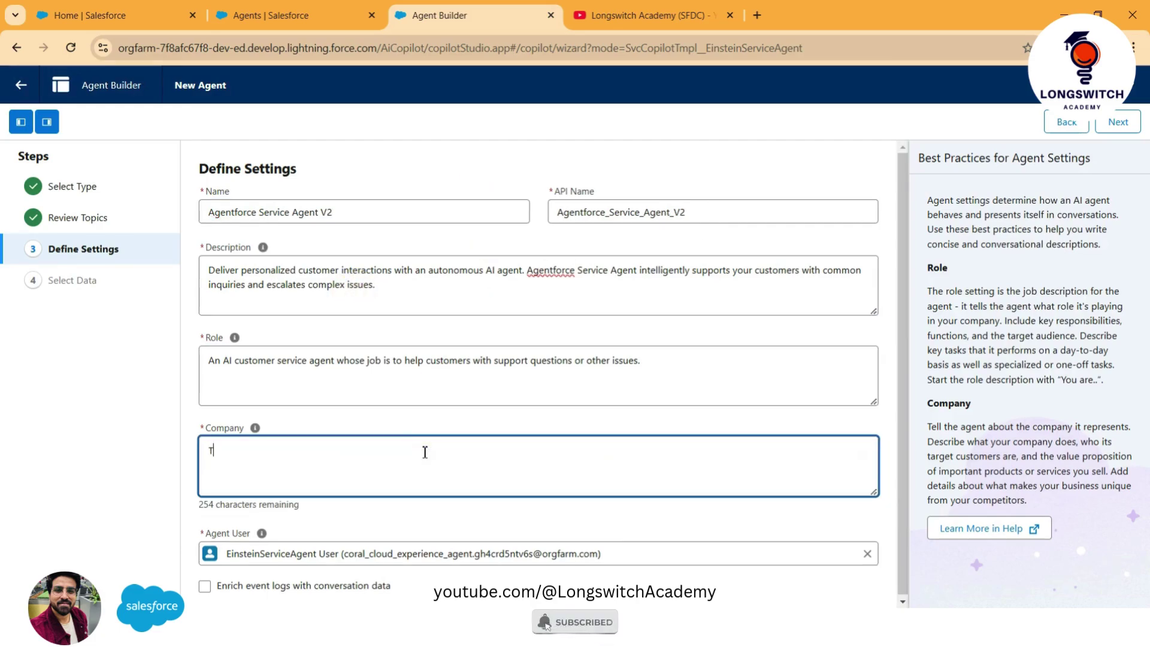
text(ES)
key(BackSpace)
key(BackSpace)
key(BackSpace)
text(Longswitch)
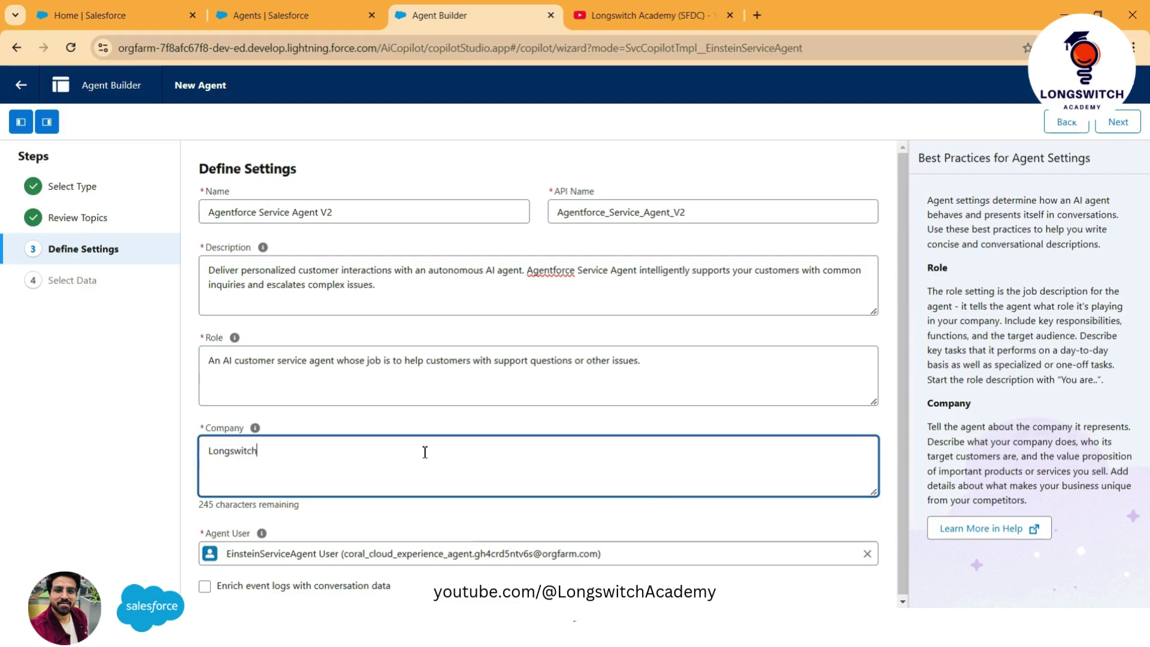
text( Academy)
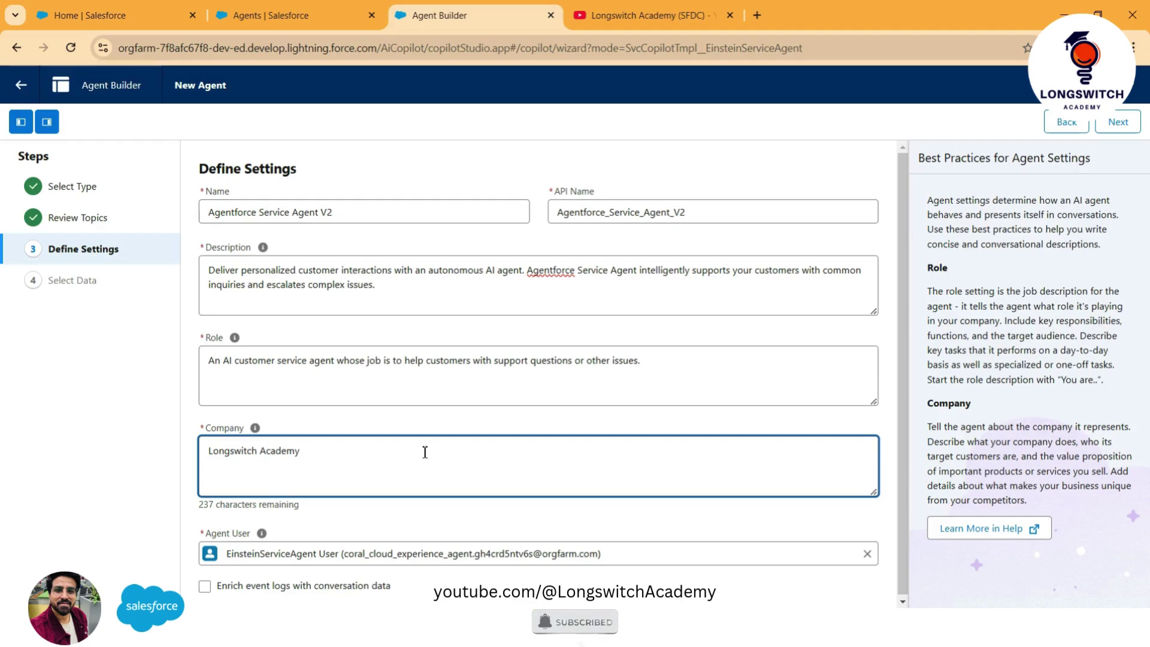
text(demo)
click(1117, 121)
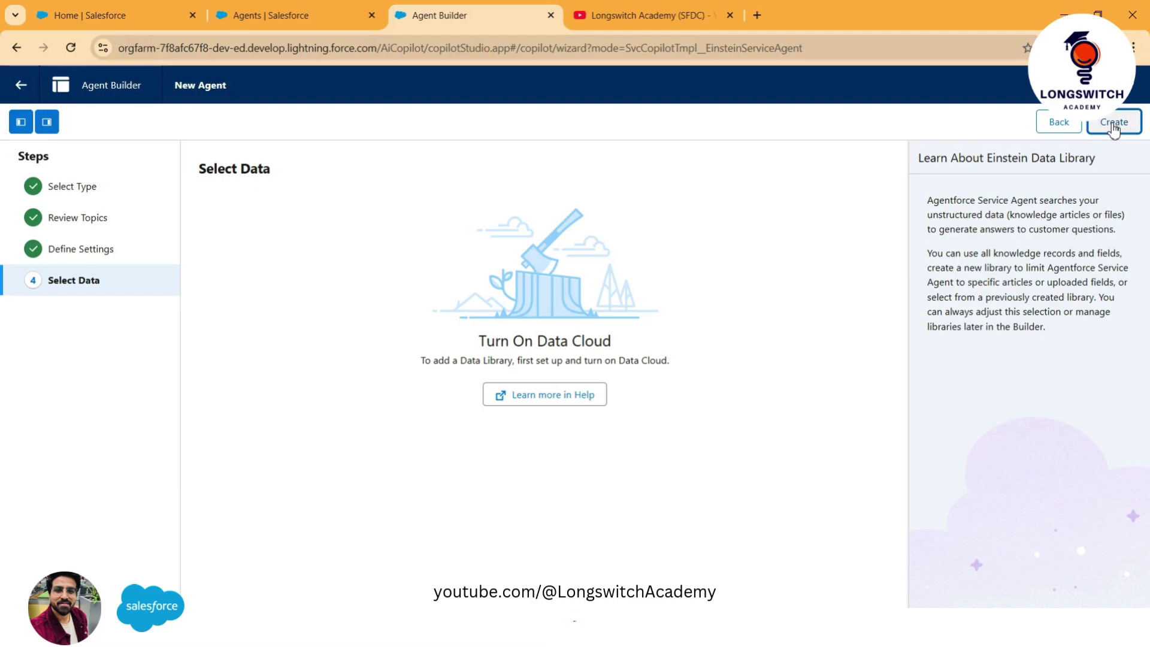
Step: Return to the Agents list in Setup, open Longswitch Service Agent, and view its details and assigned topics
click(272, 20)
scroll(335, 412, down, 2)
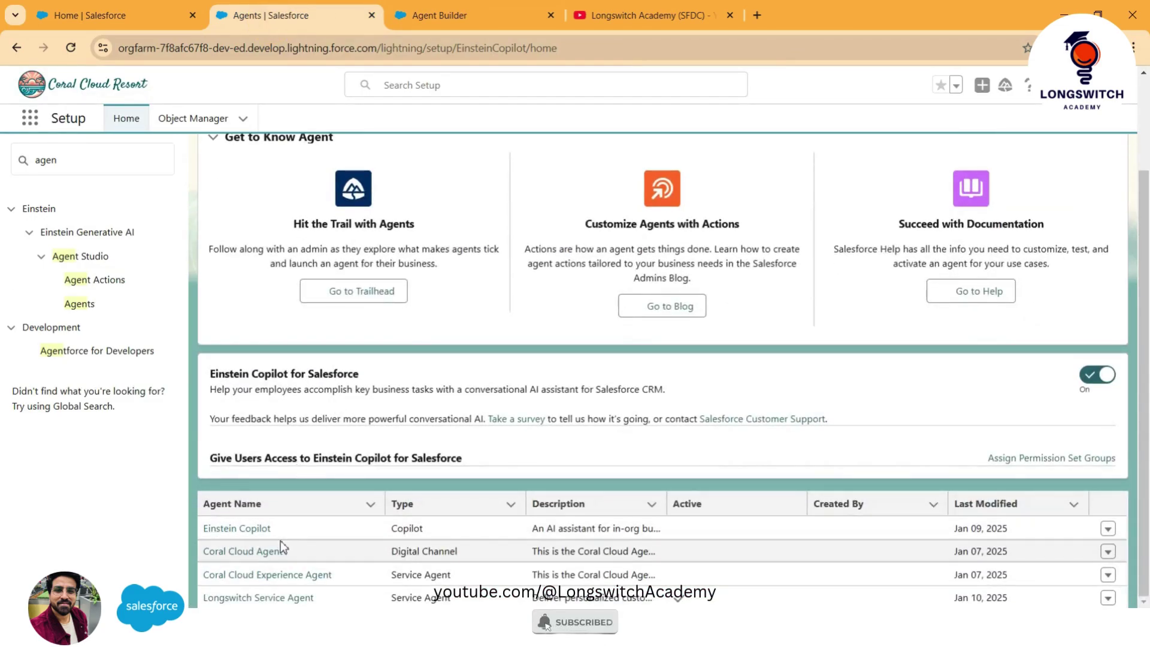
click(259, 597)
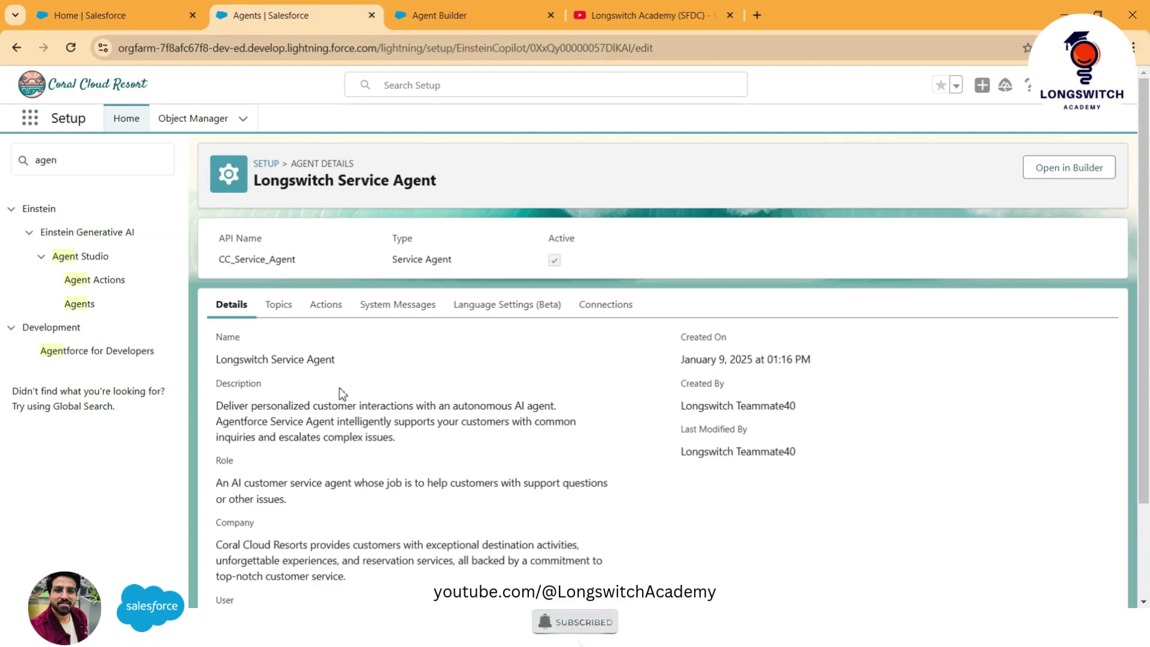
scroll(339, 387, down, 2)
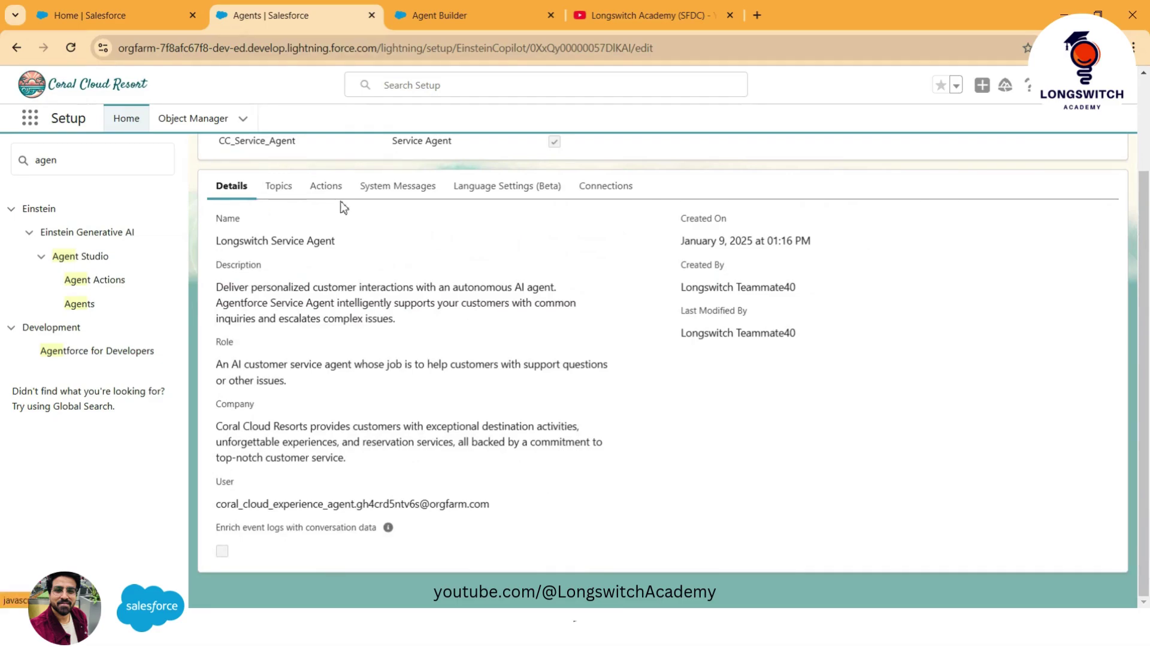
click(281, 187)
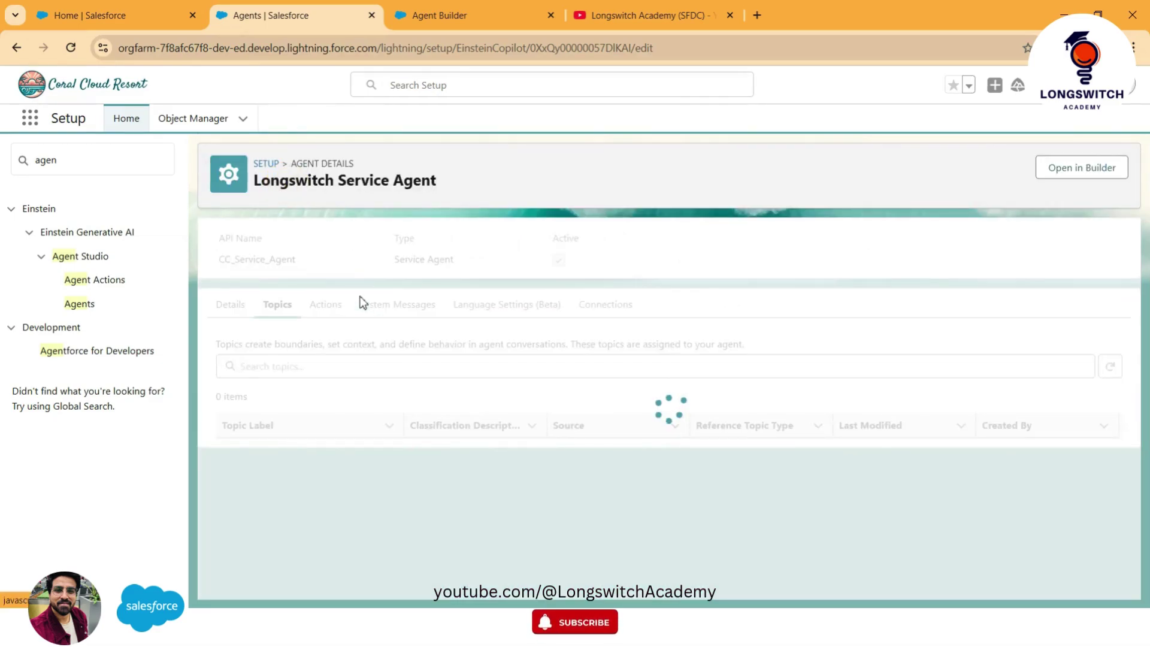
Step: View the Longswitch Service Agent's assigned actions, its system messages and its details
click(324, 305)
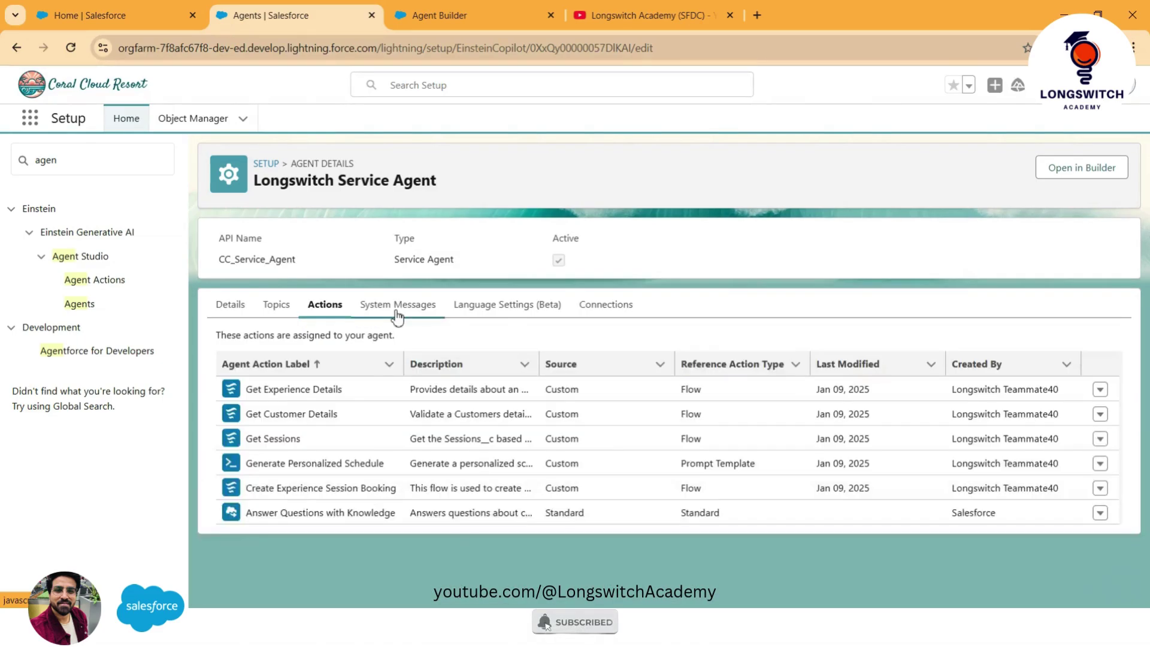
click(395, 312)
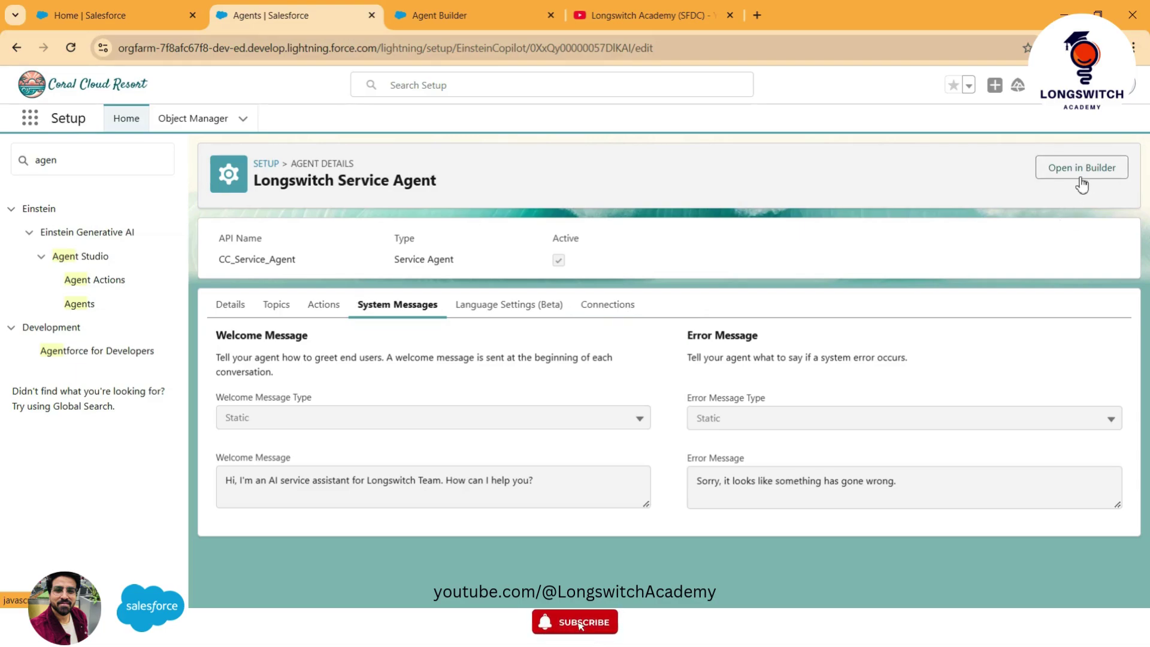
click(244, 312)
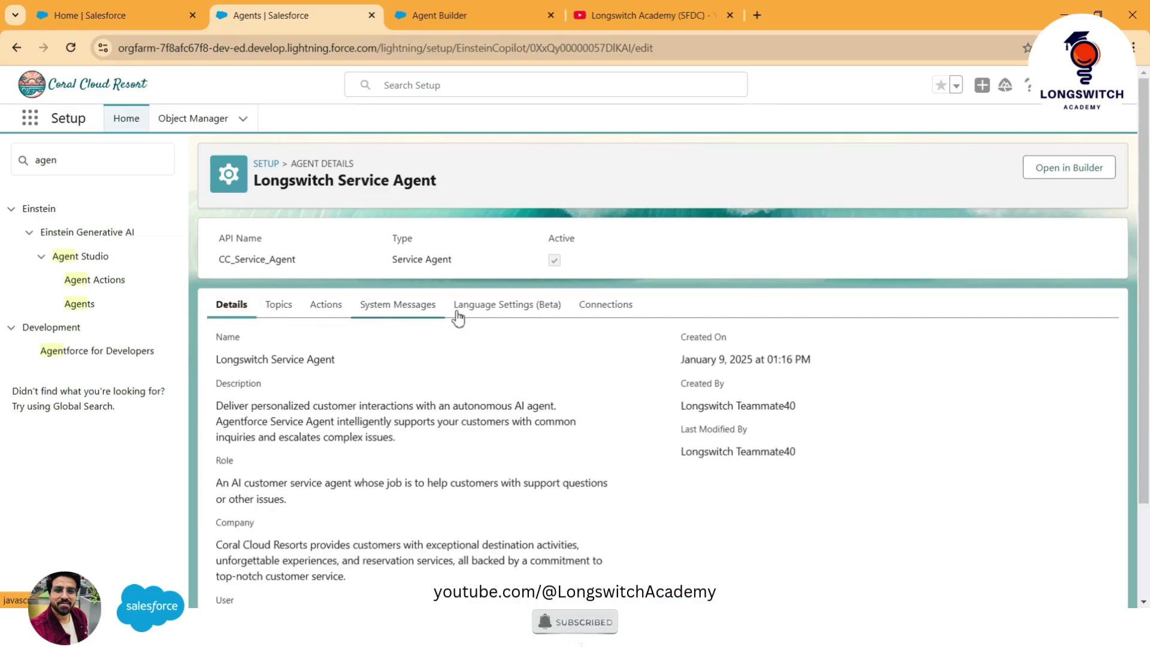
Step: Open Longswitch Service Agent in the builder and deactivate it
click(1079, 171)
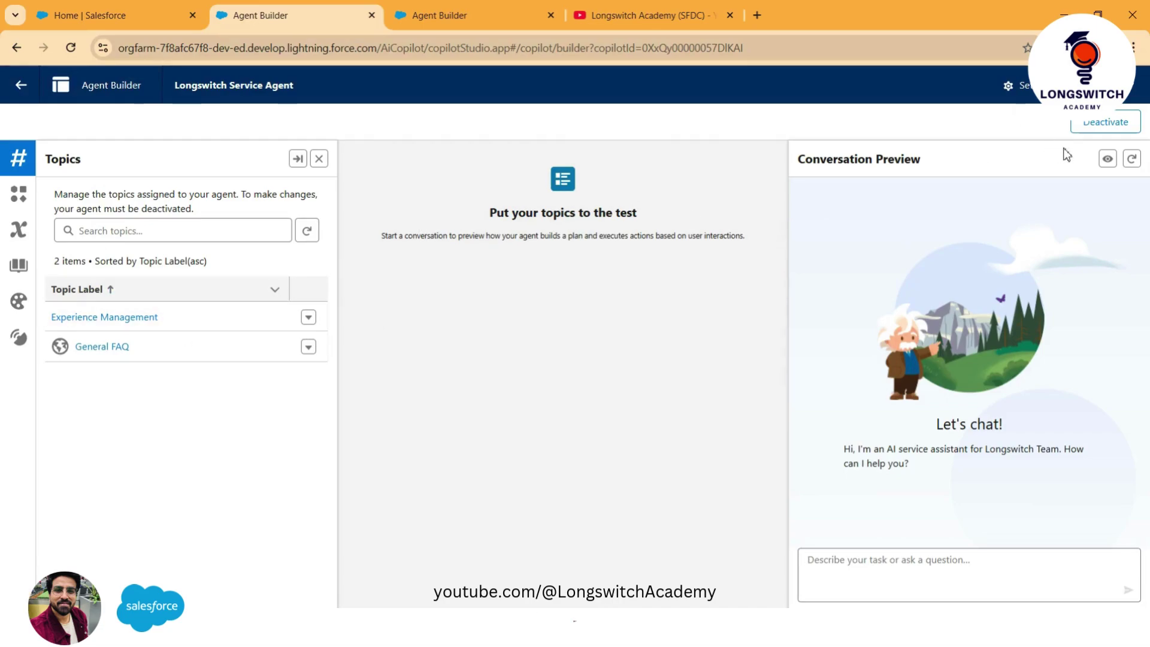
click(1098, 127)
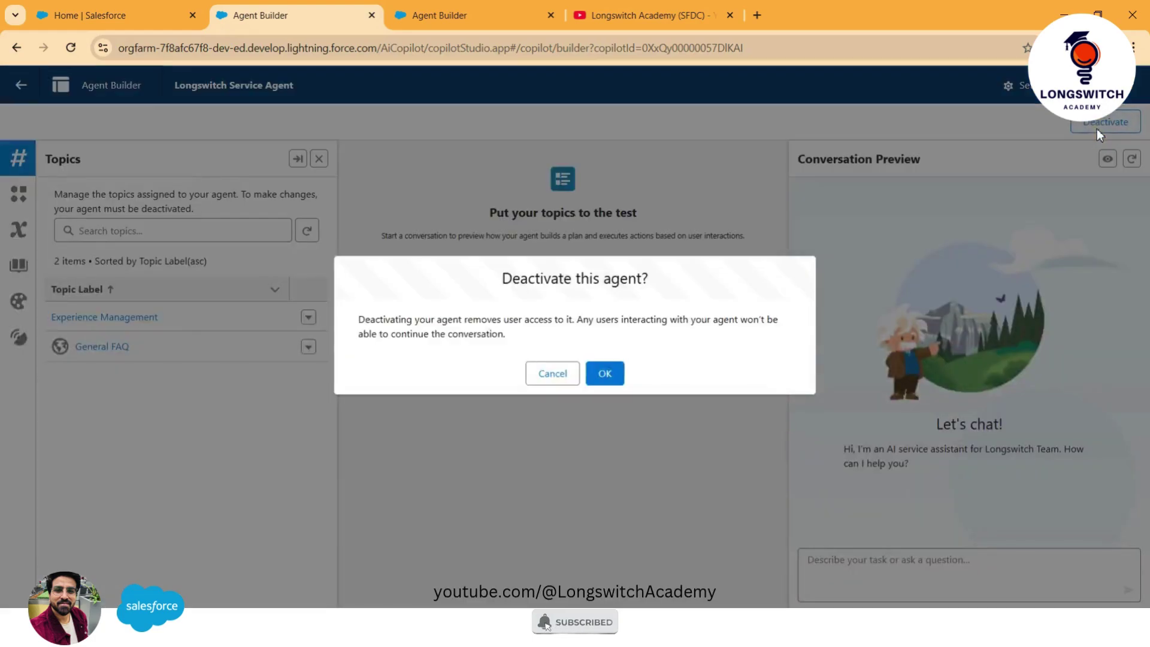
click(600, 377)
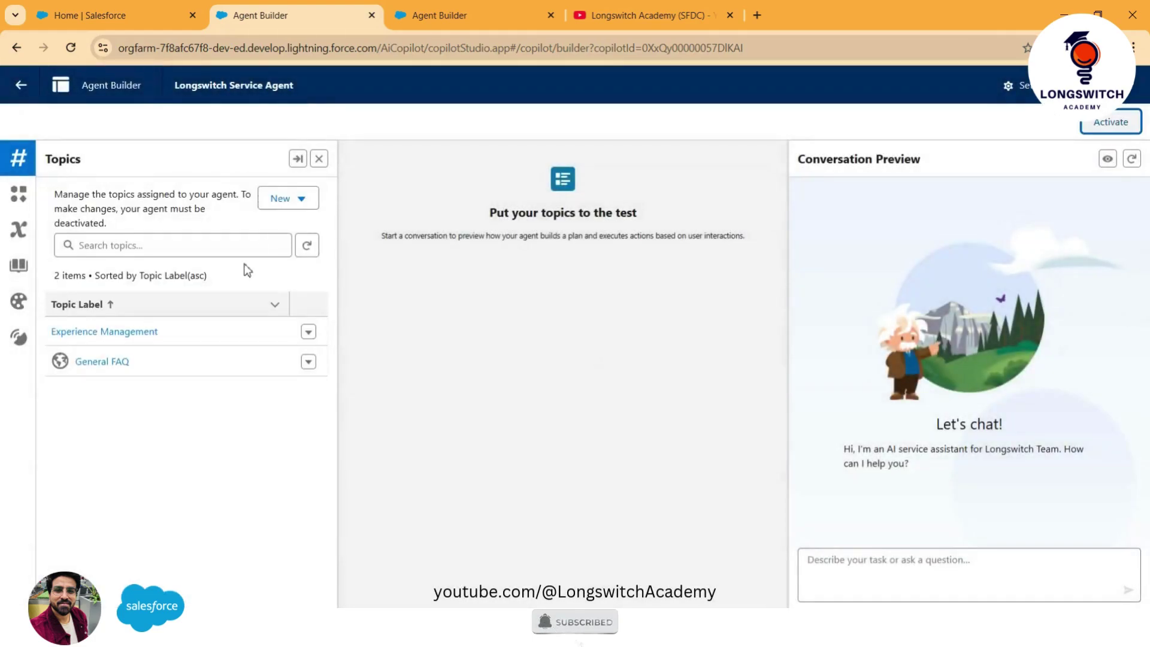
Step: Look through the standard topics available in the asset library without adding any, and show the options for adding a topic again
click(311, 203)
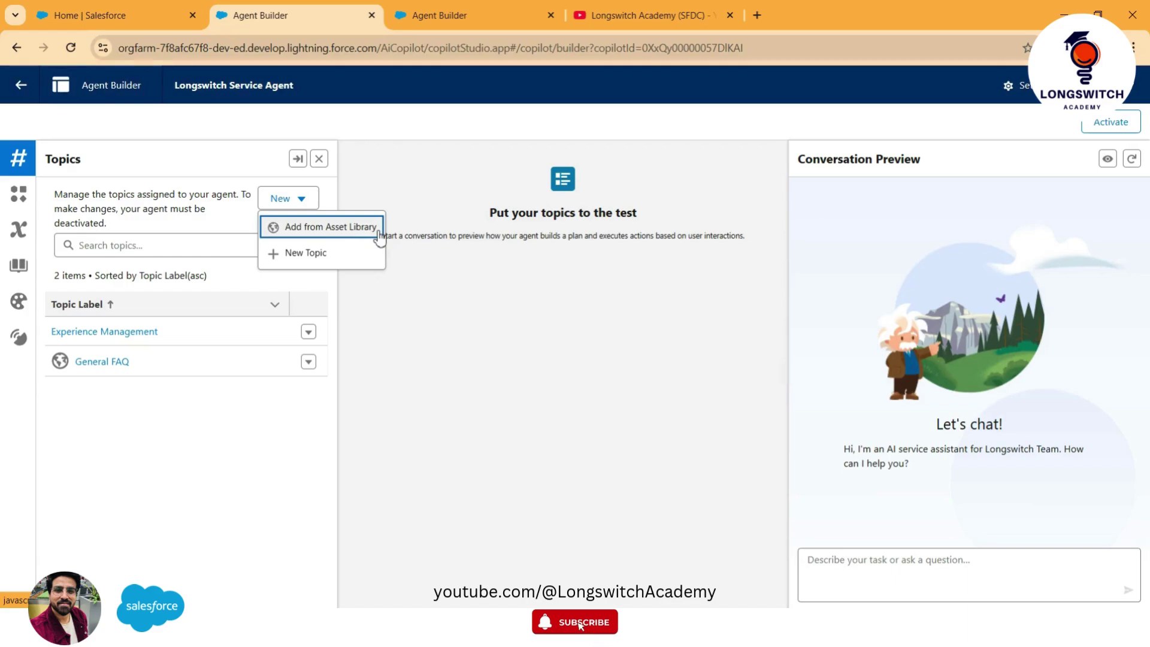
click(349, 234)
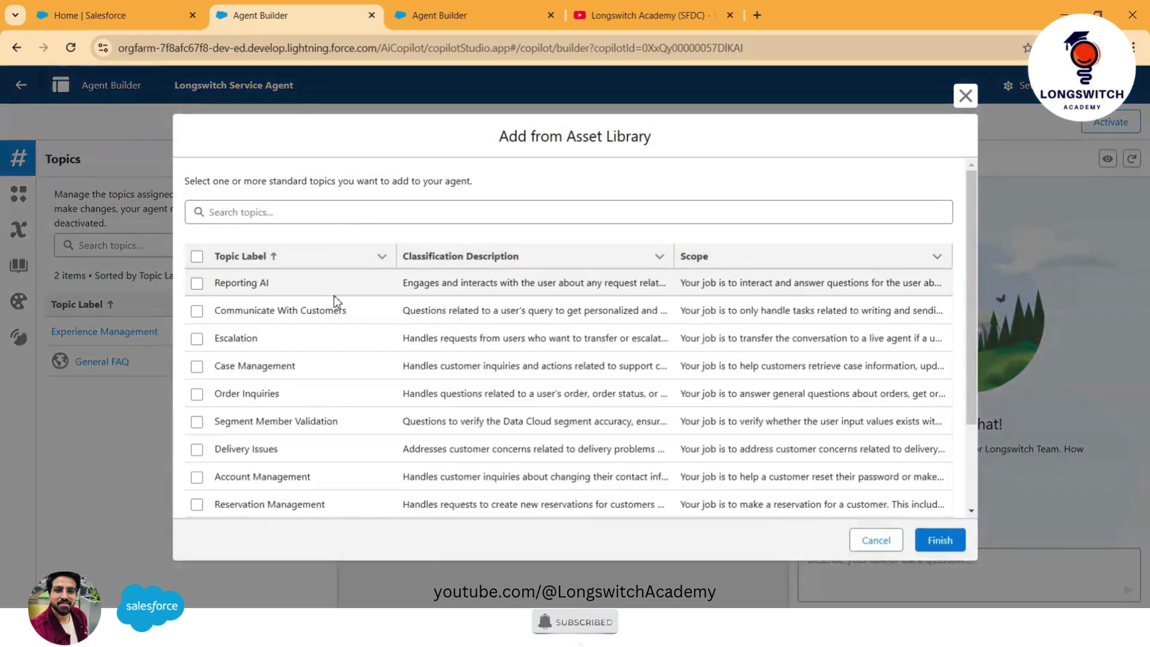
scroll(333, 296, down, 2)
scroll(333, 296, up, 2)
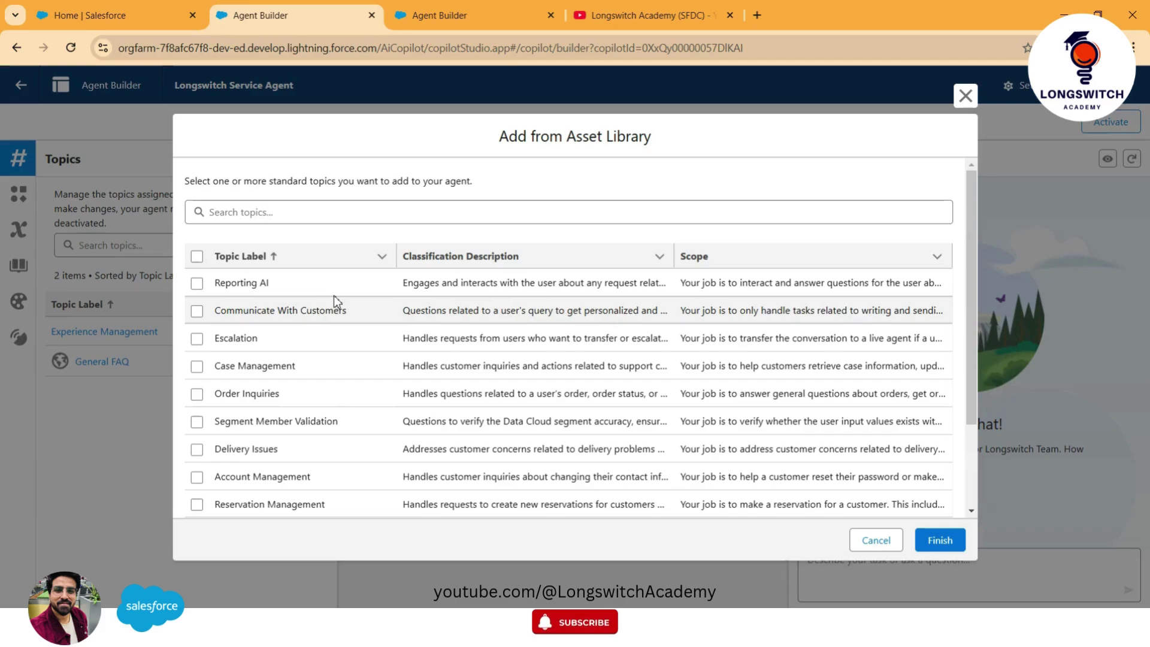
click(876, 540)
click(288, 198)
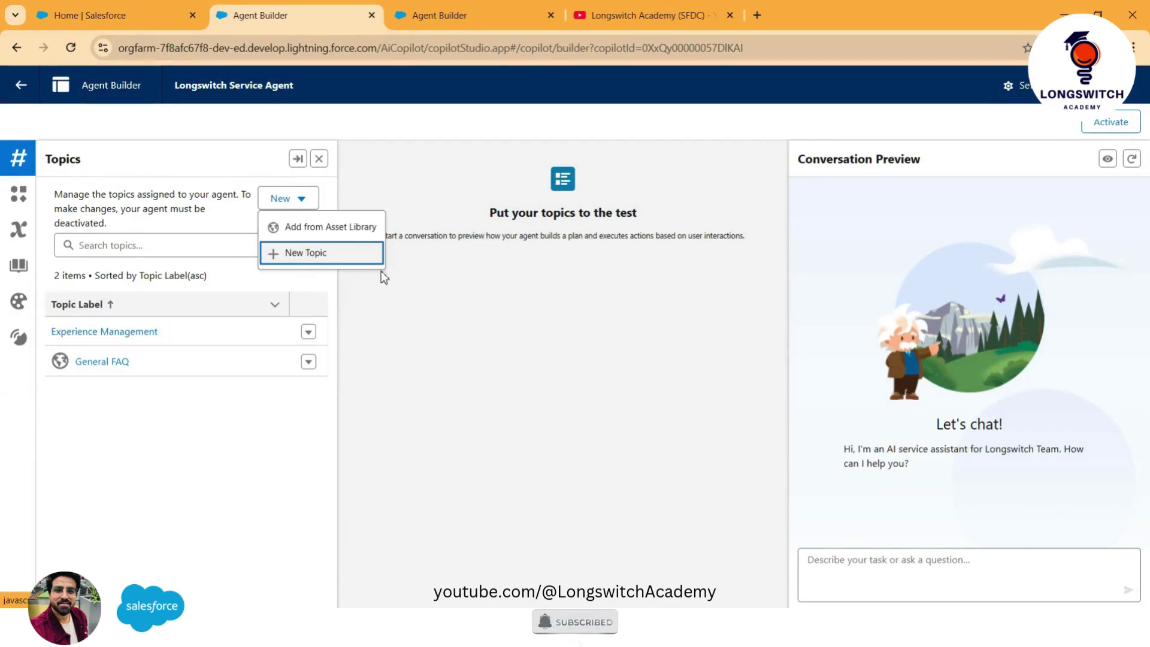
Step: Open the Experience Management topic and examine its label, classification description, scope and instructions
click(145, 335)
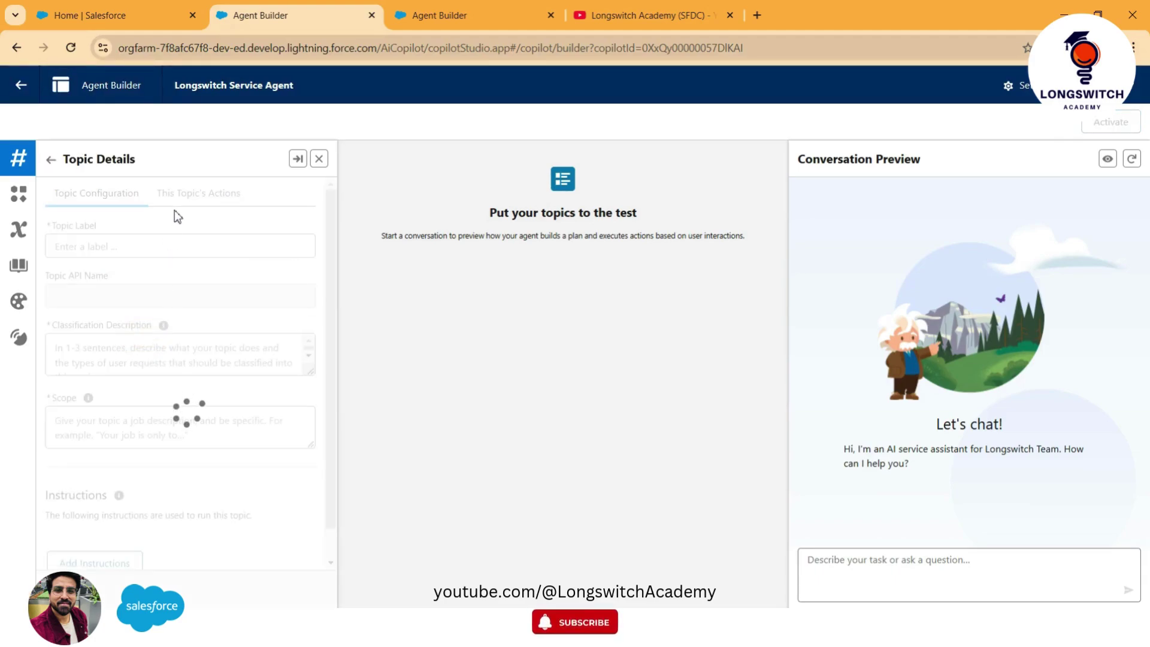
scroll(152, 297, down, 2)
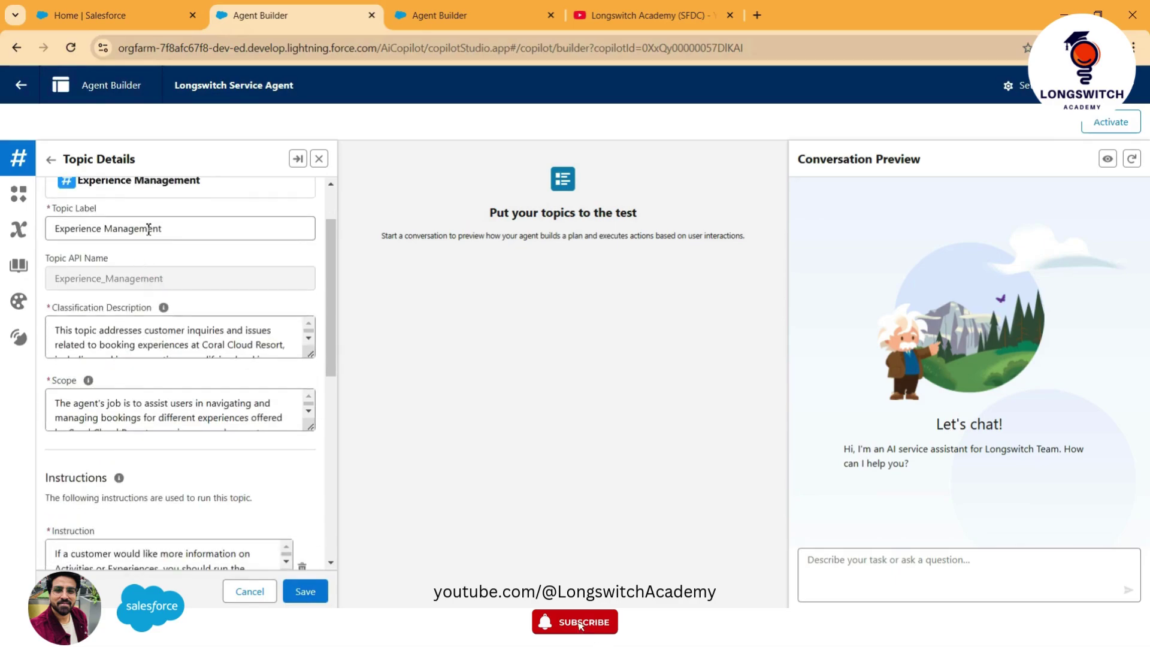
scroll(152, 229, down, 1)
scroll(146, 256, down, 1)
scroll(137, 293, down, 1)
scroll(124, 303, up, 4)
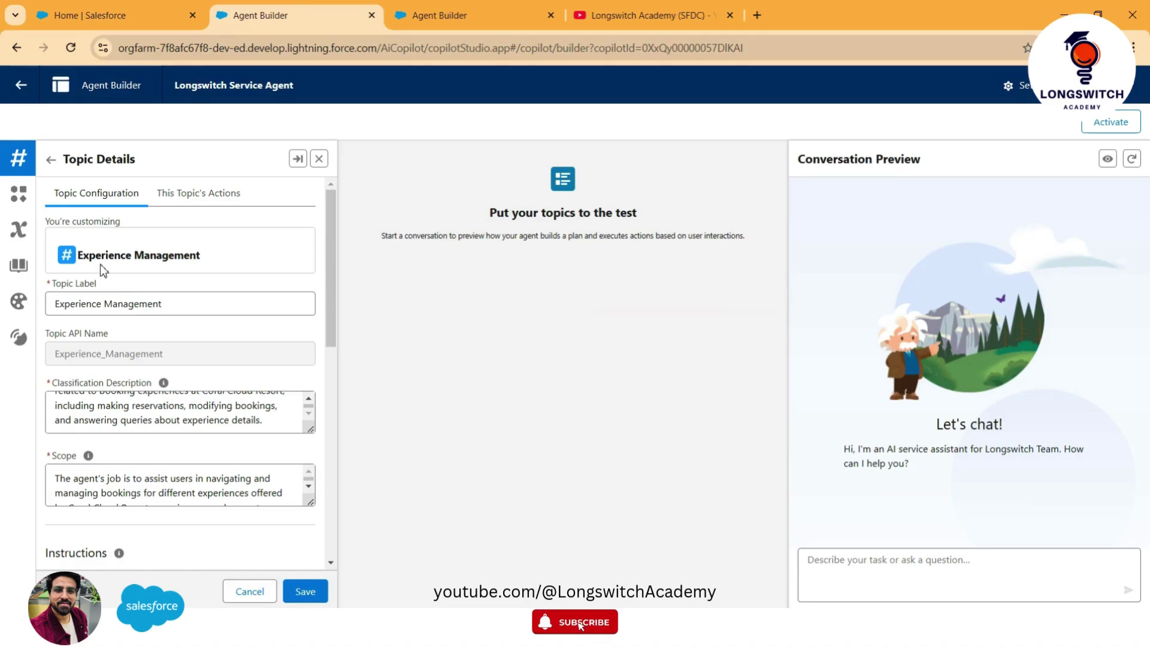
scroll(137, 336, down, 3)
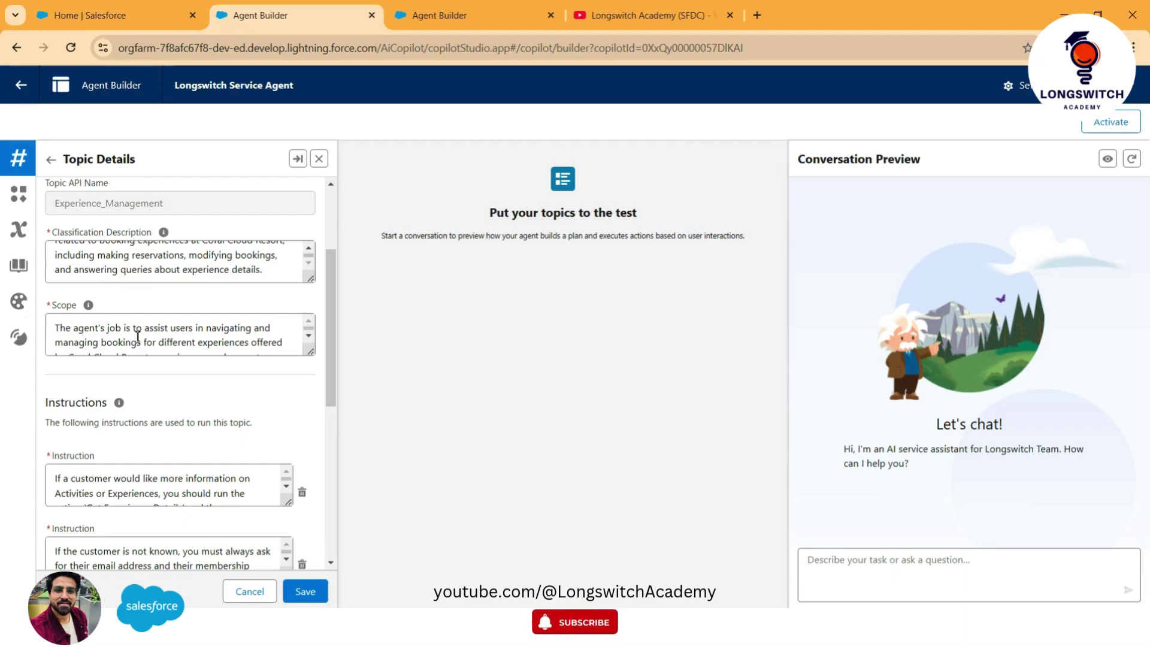
scroll(123, 362, up, 3)
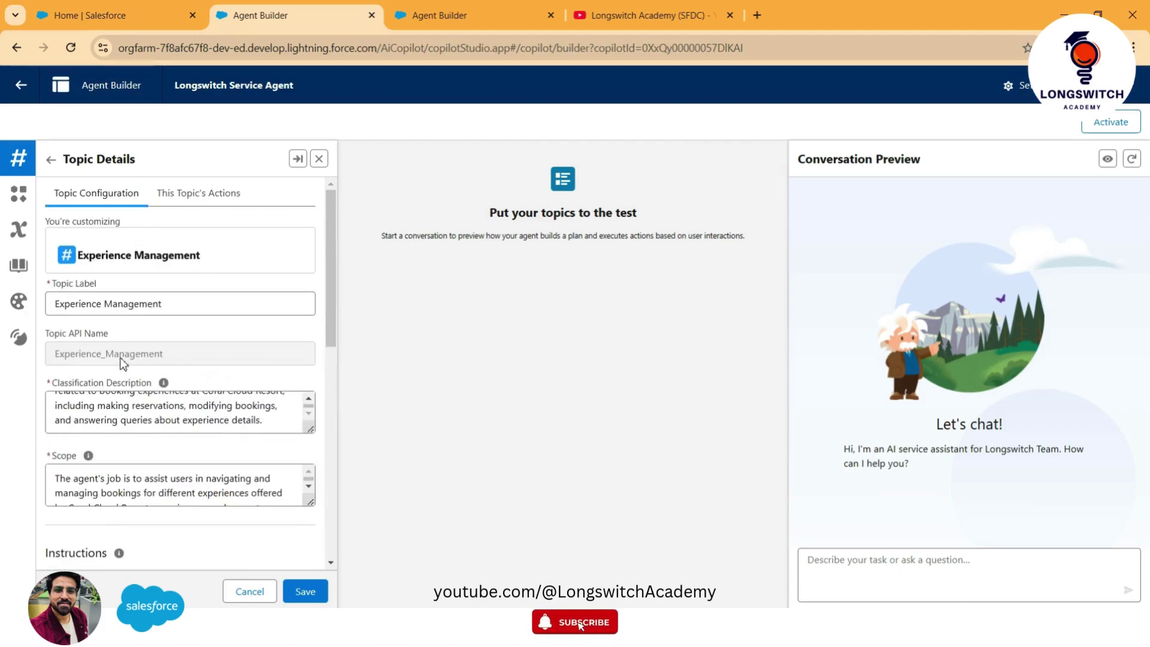
Step: View the actions assigned to the Experience Management topic and browse the available actions in the asset library without adding any
click(204, 195)
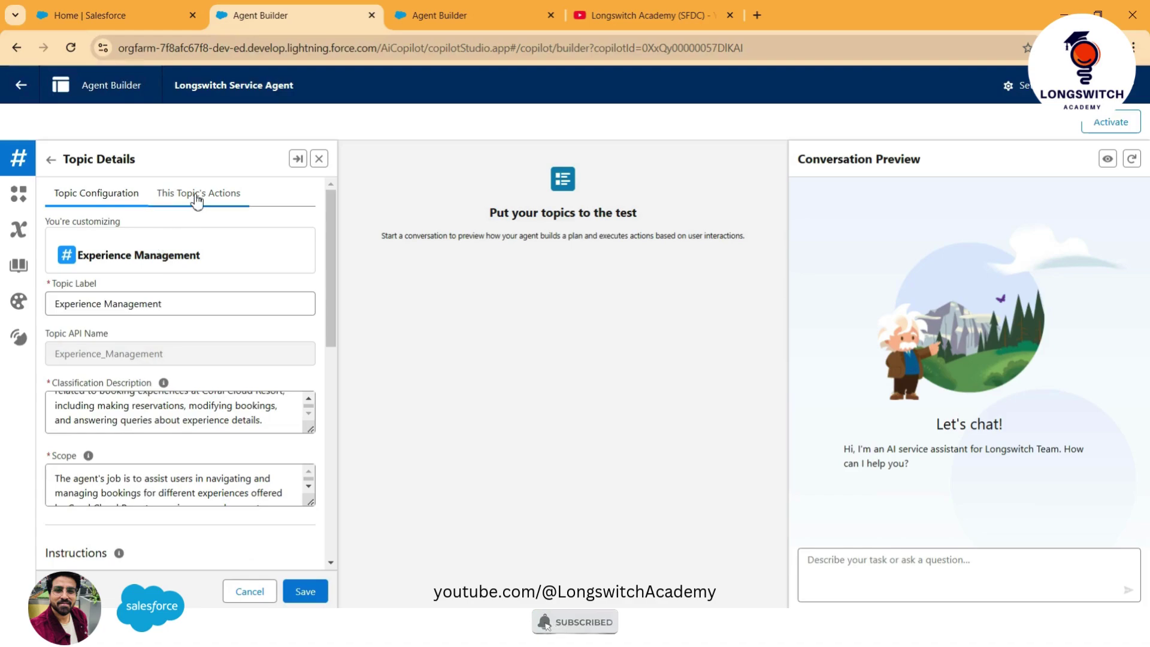
click(207, 196)
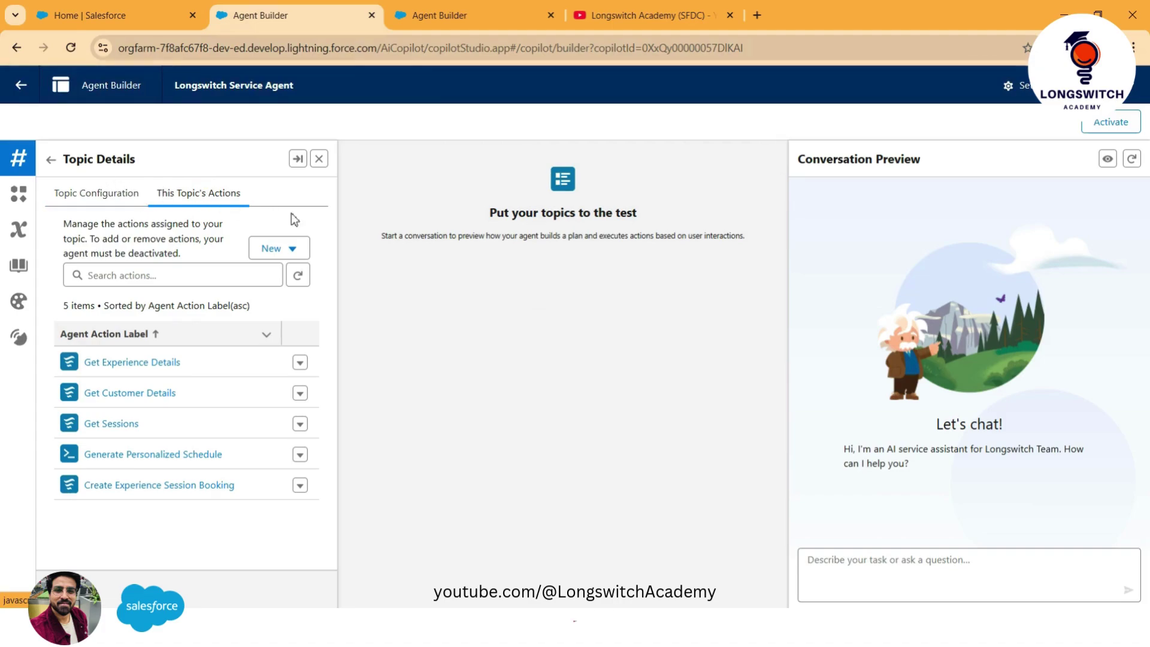
click(300, 257)
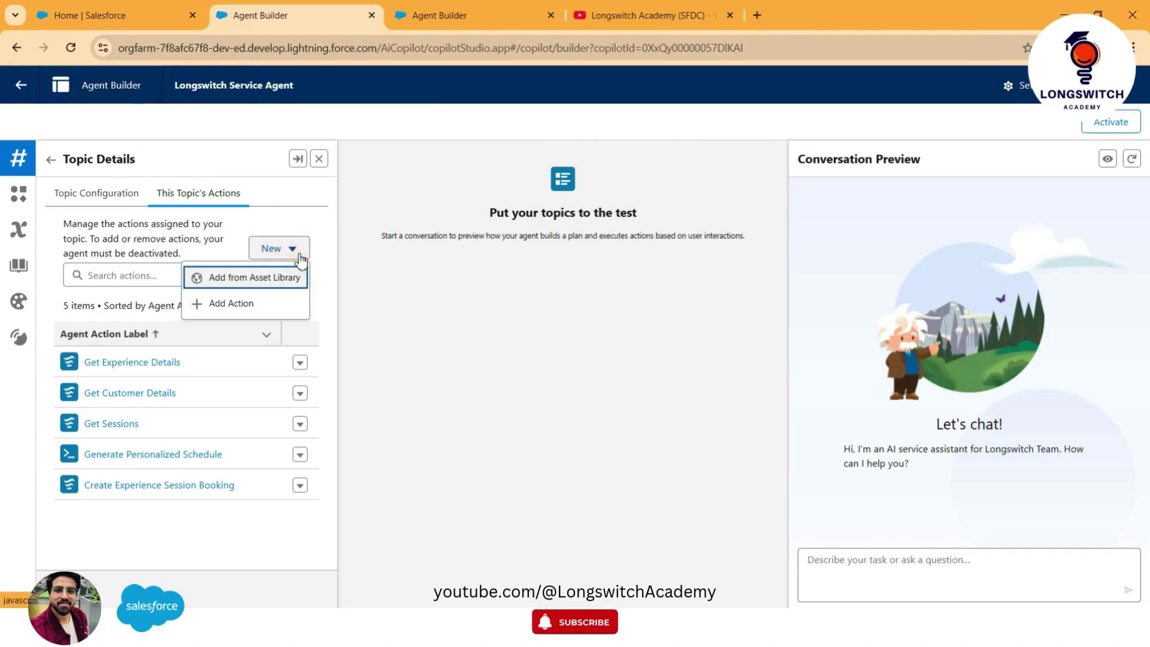
click(242, 311)
scroll(480, 305, down, 8)
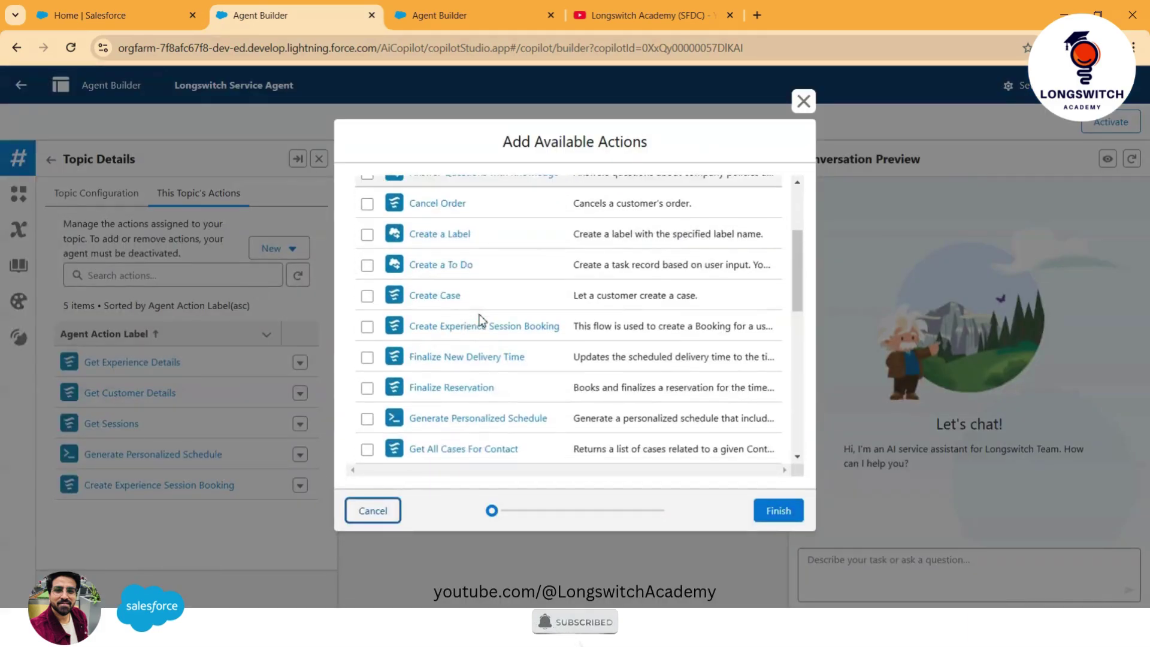
scroll(480, 322, up, 10)
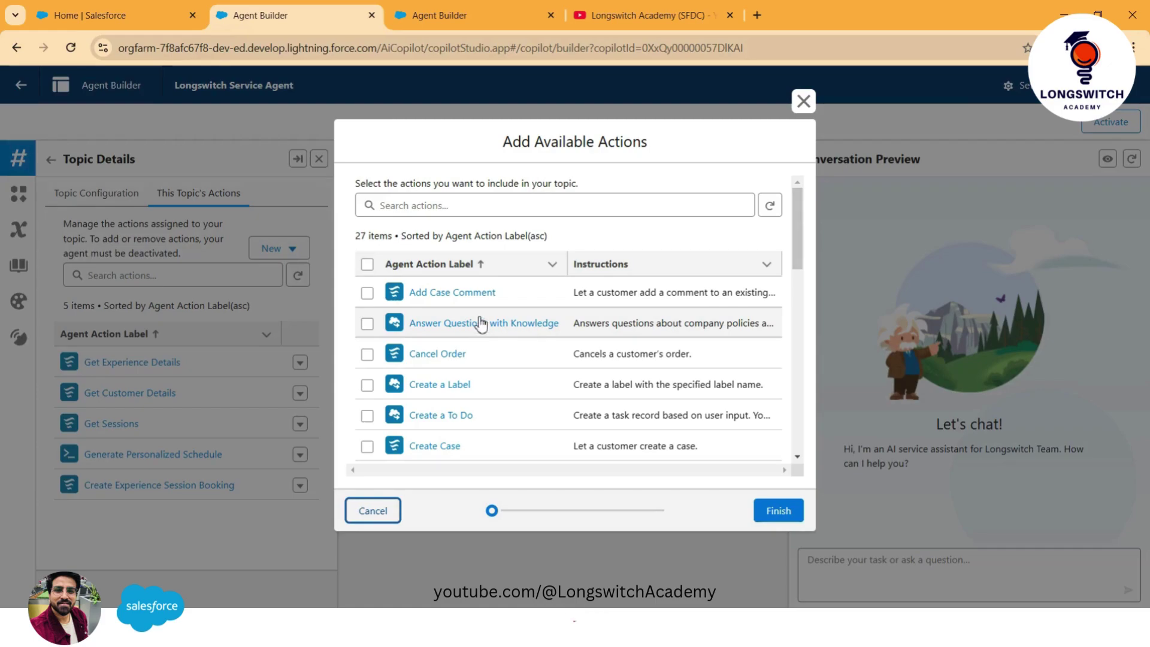
click(388, 514)
Step: View the reference action types offered for a new agent action, leave without creating one, and return to the topics list
click(292, 253)
click(269, 303)
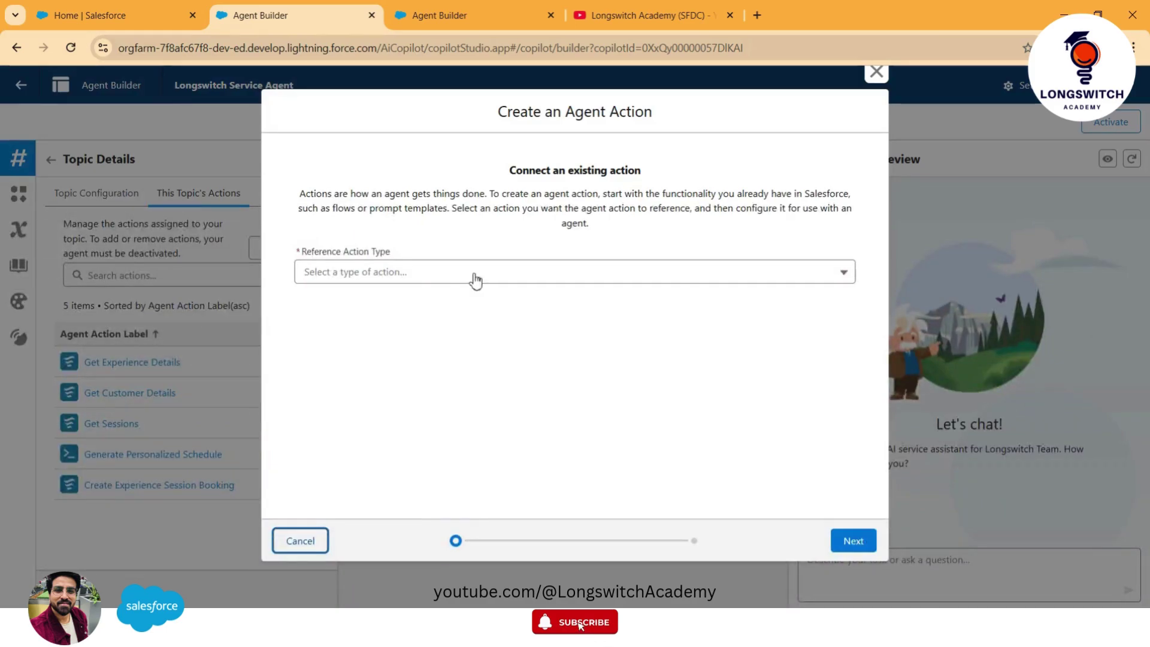
click(495, 274)
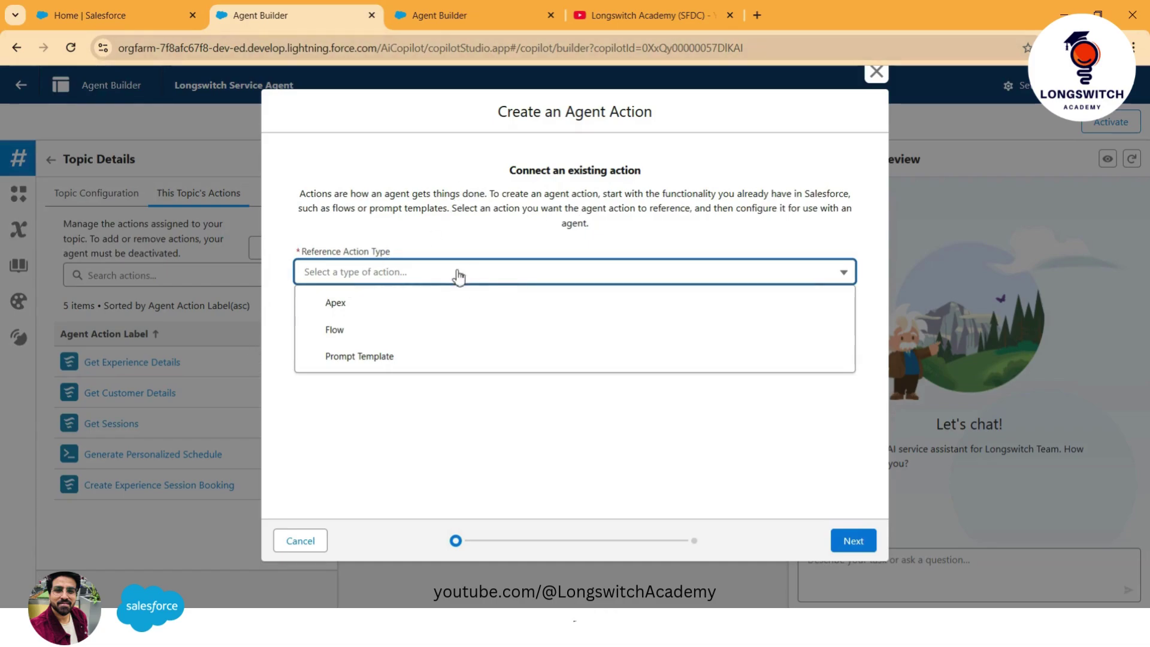
click(877, 72)
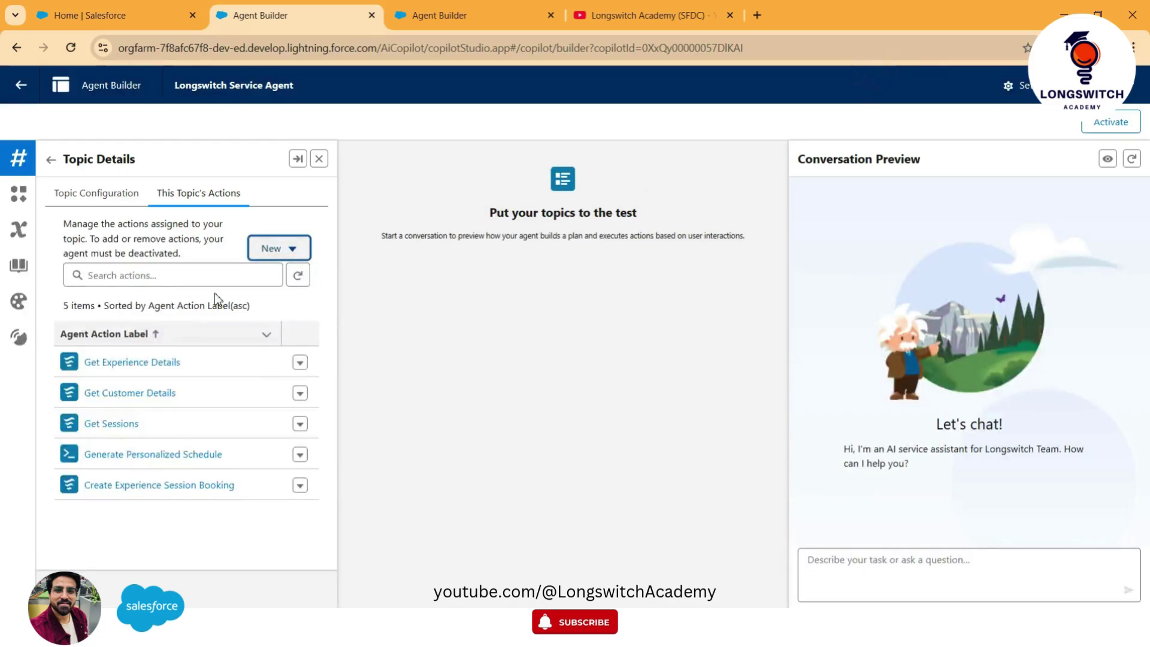
click(50, 159)
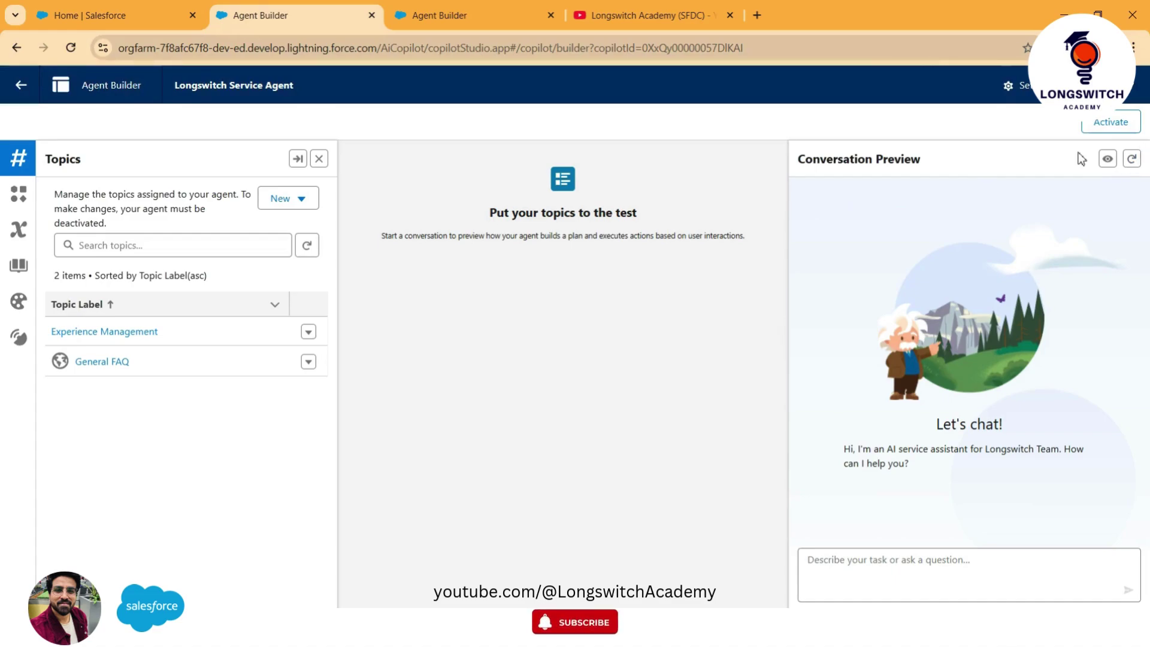
Step: Activate the agent and send "Hello" in the conversation preview
click(1100, 125)
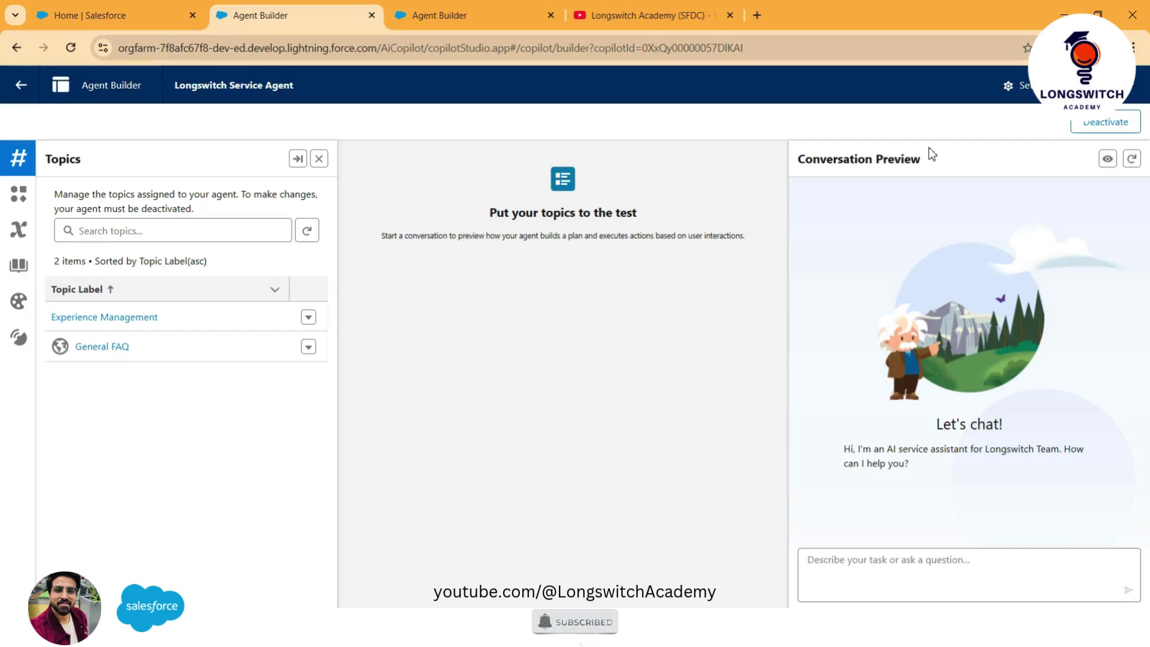
click(878, 559)
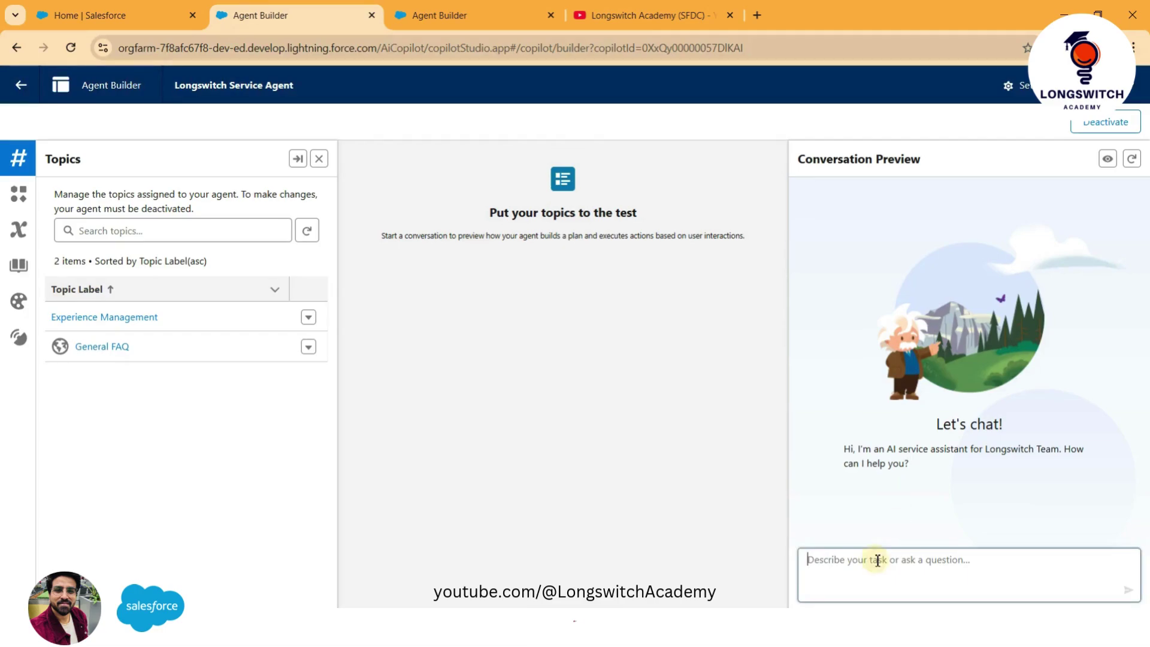
text(Hello)
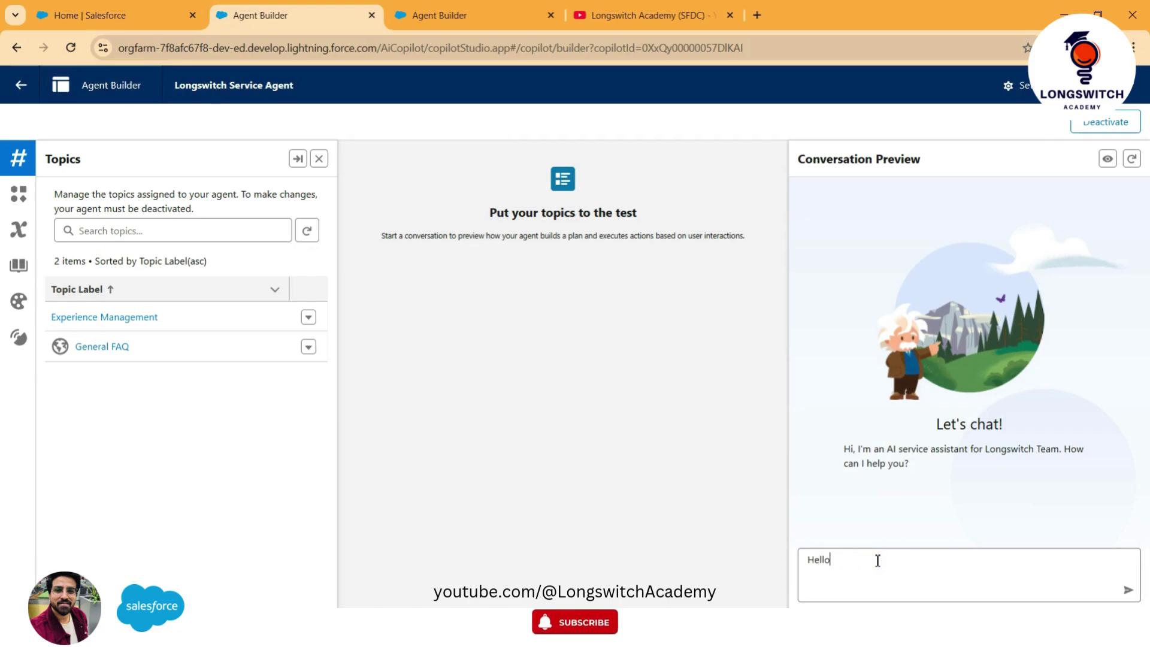
key(Return)
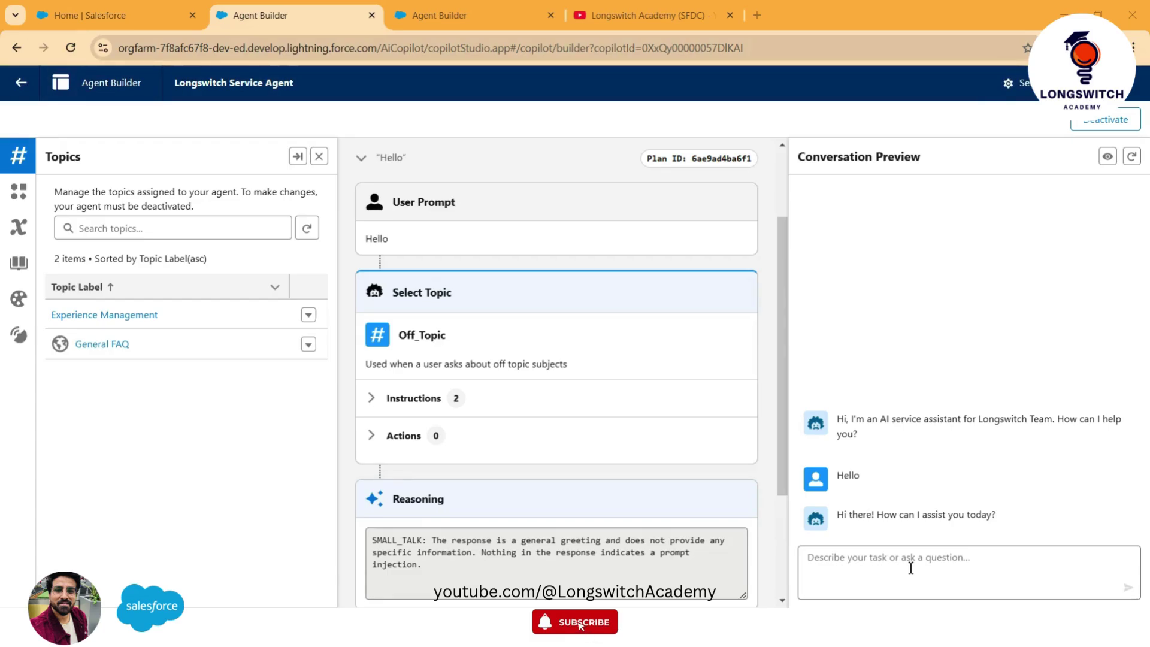
Step: Send the message "I want to create a case" to the agent in the conversation preview
text(le)
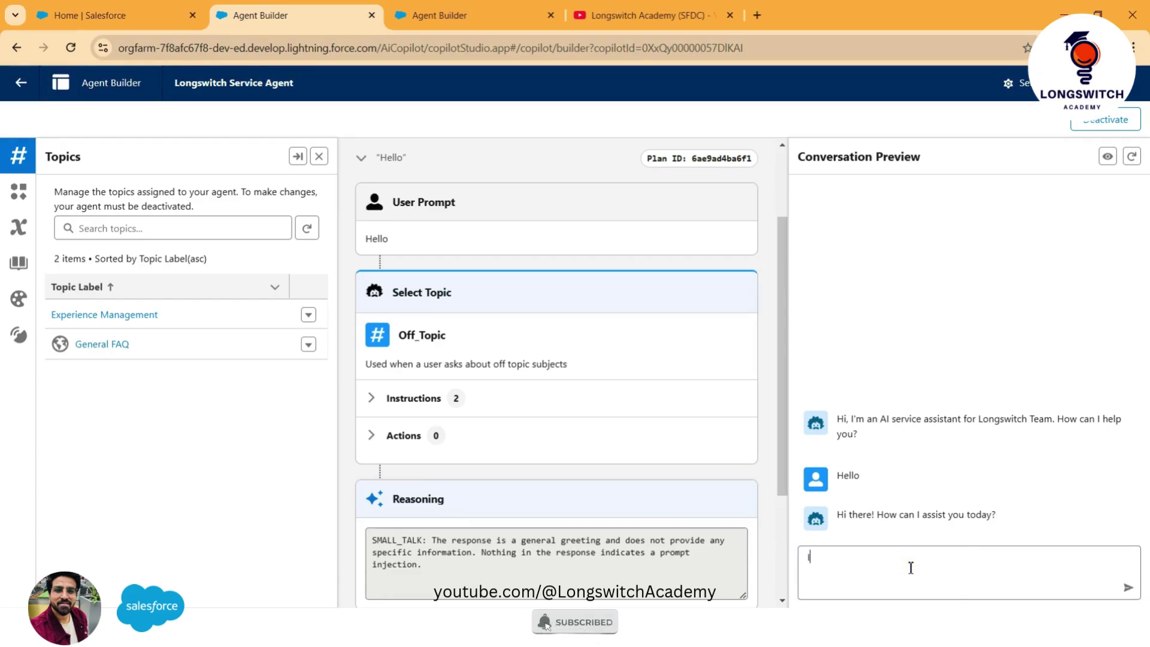
key(BackSpace)
key(BackSpace)
text(I want to c)
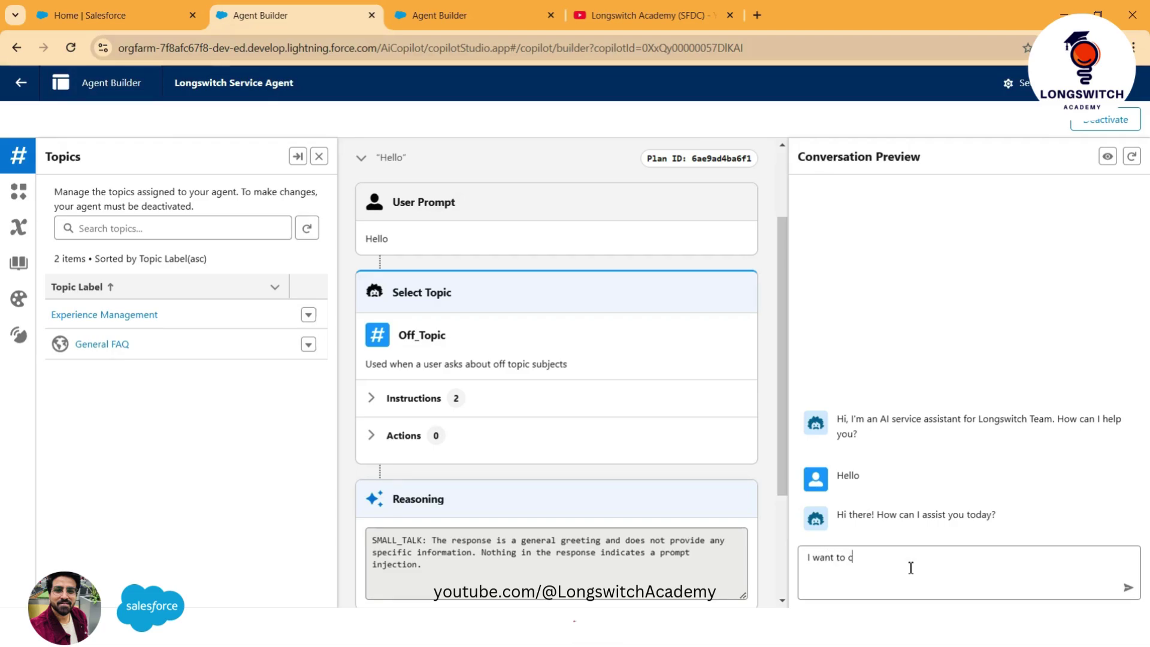
text(reate a case)
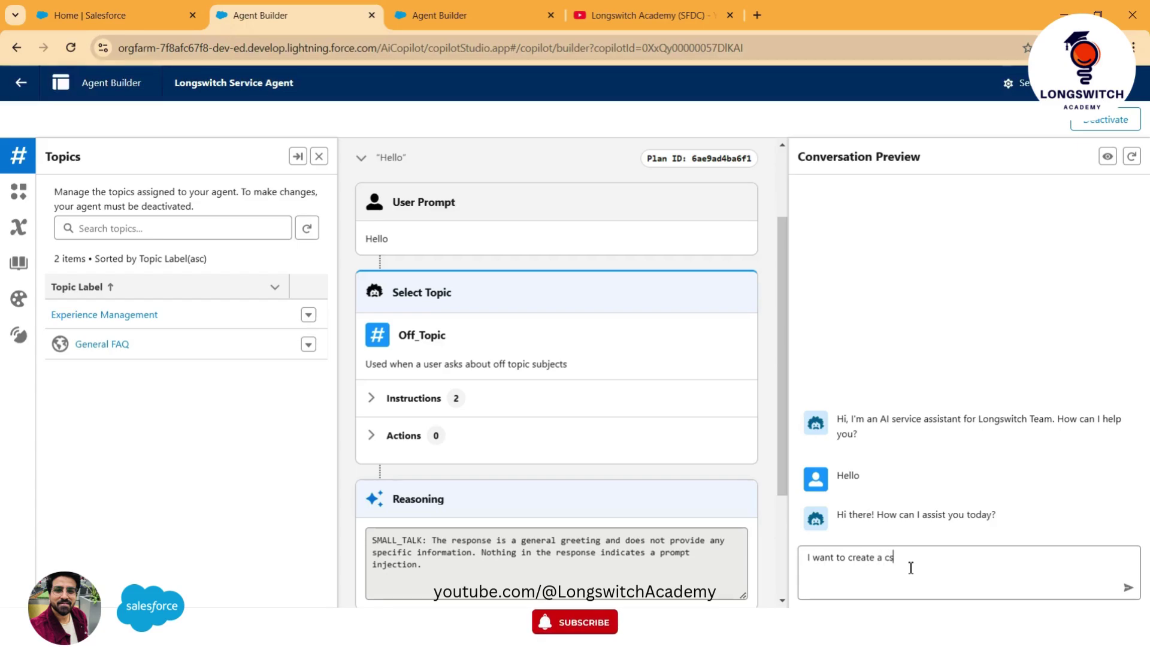
key(Return)
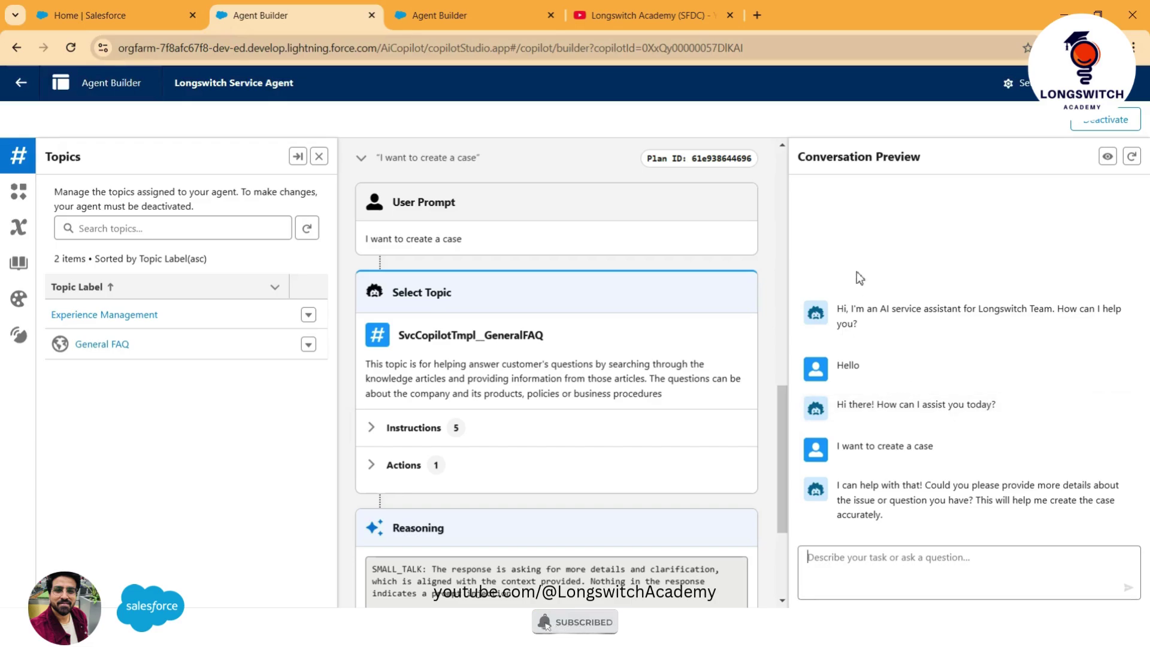
Step: Review the agent's reasoning, response and welcome message in the test conversation, and leave the builder for the Agents page in Setup
scroll(619, 362, down, 3)
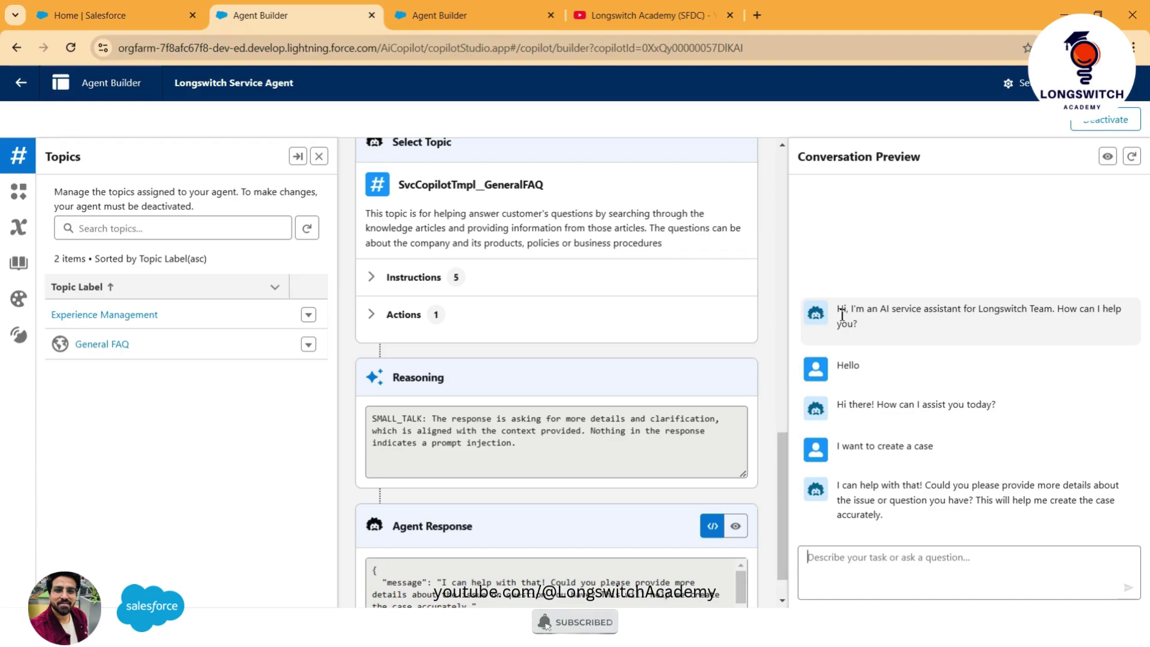
drag(839, 312, 1045, 310)
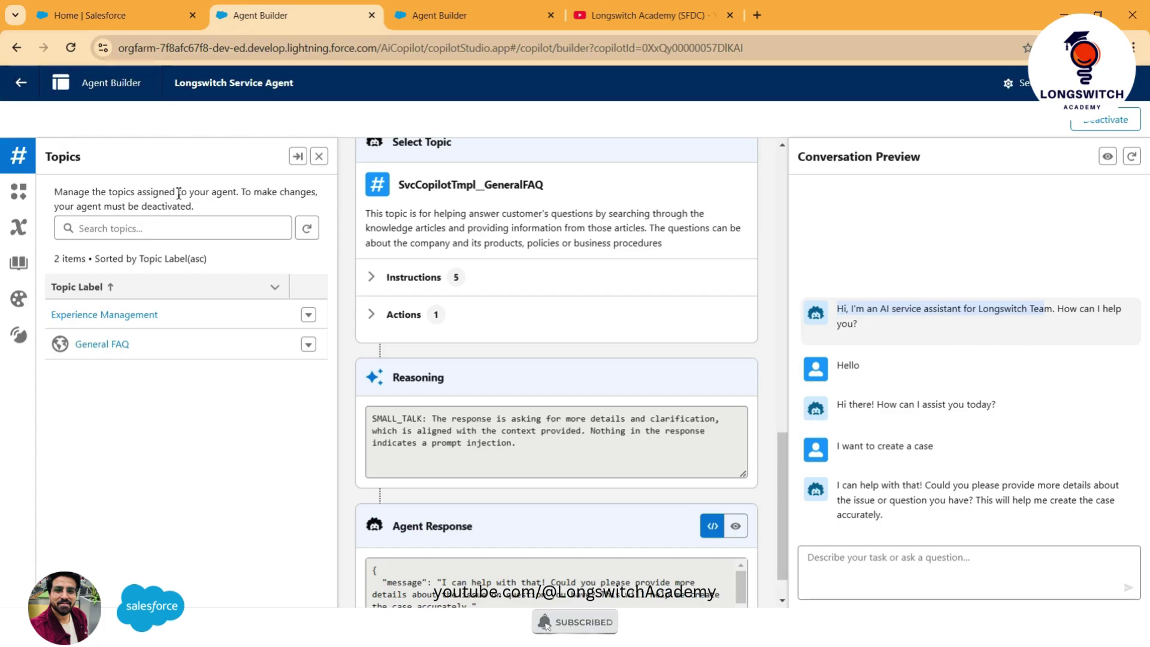
click(21, 83)
click(605, 375)
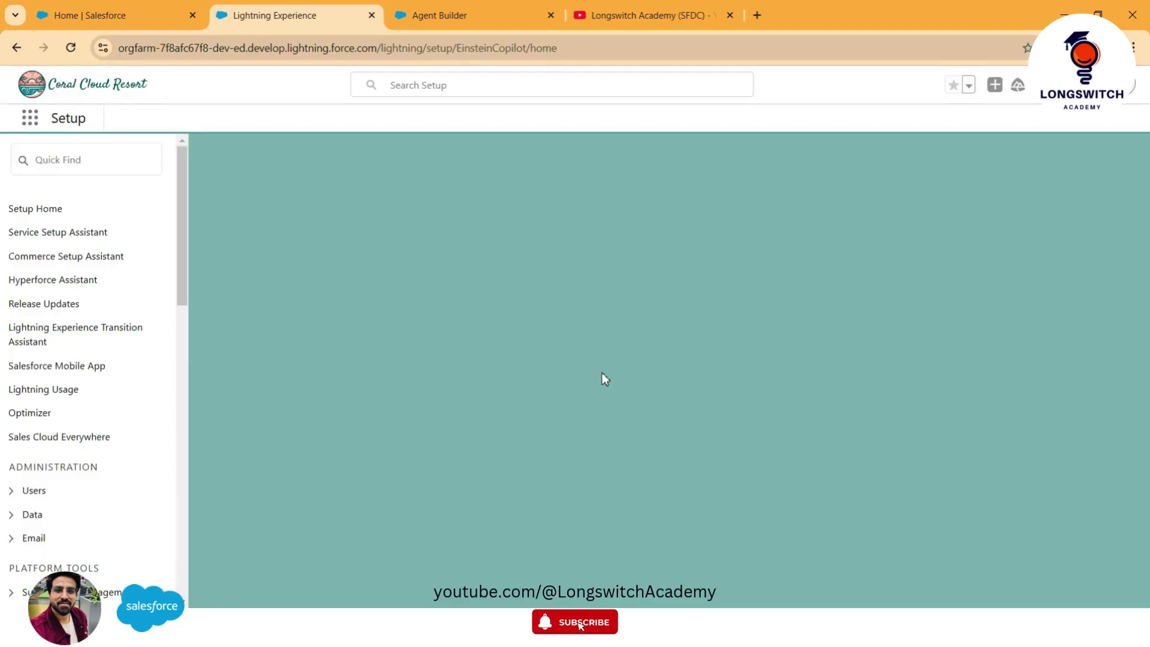
Step: Open the Longswitch Service Agent's details from the agents list and view its system messages
scroll(544, 397, down, 2)
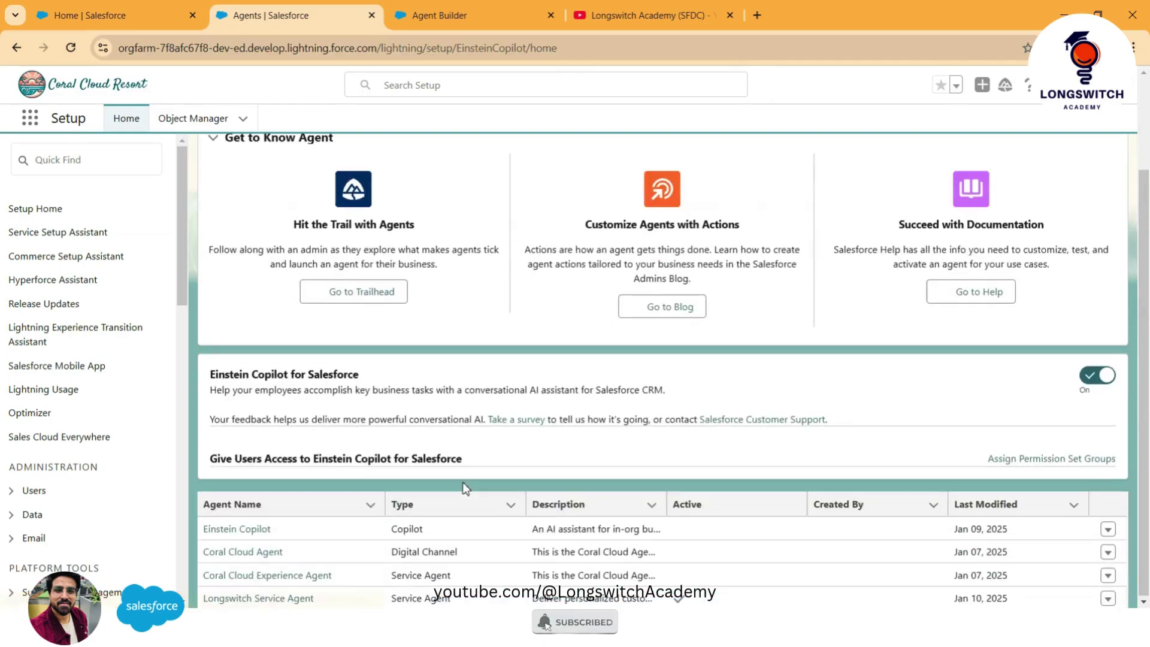
click(237, 598)
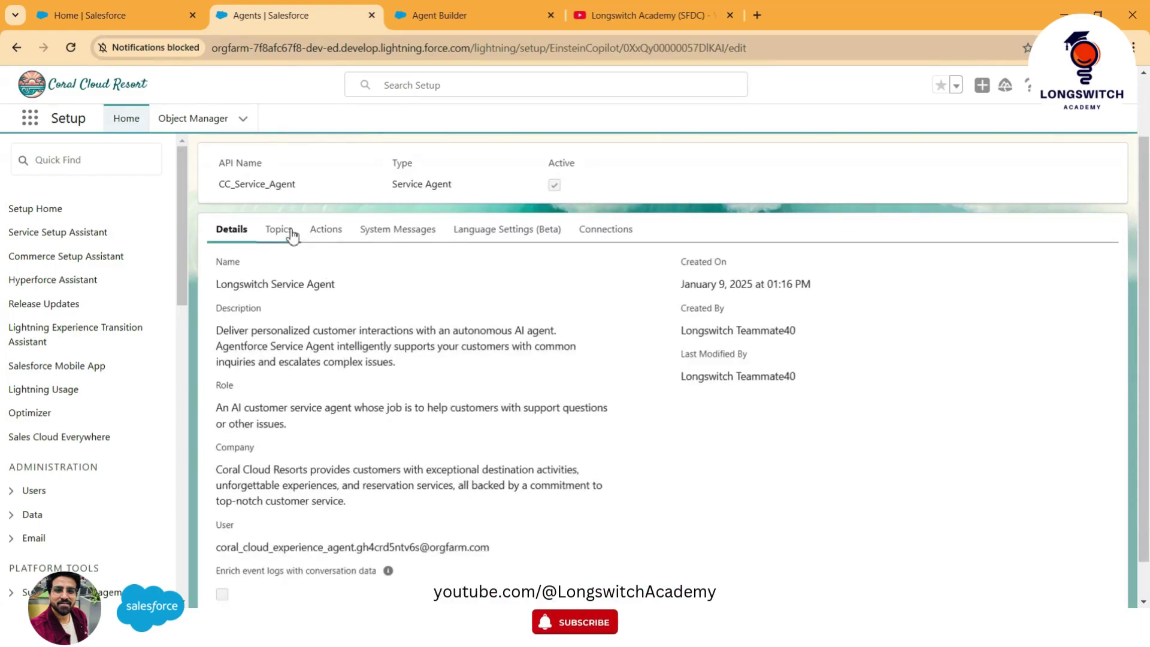
click(379, 233)
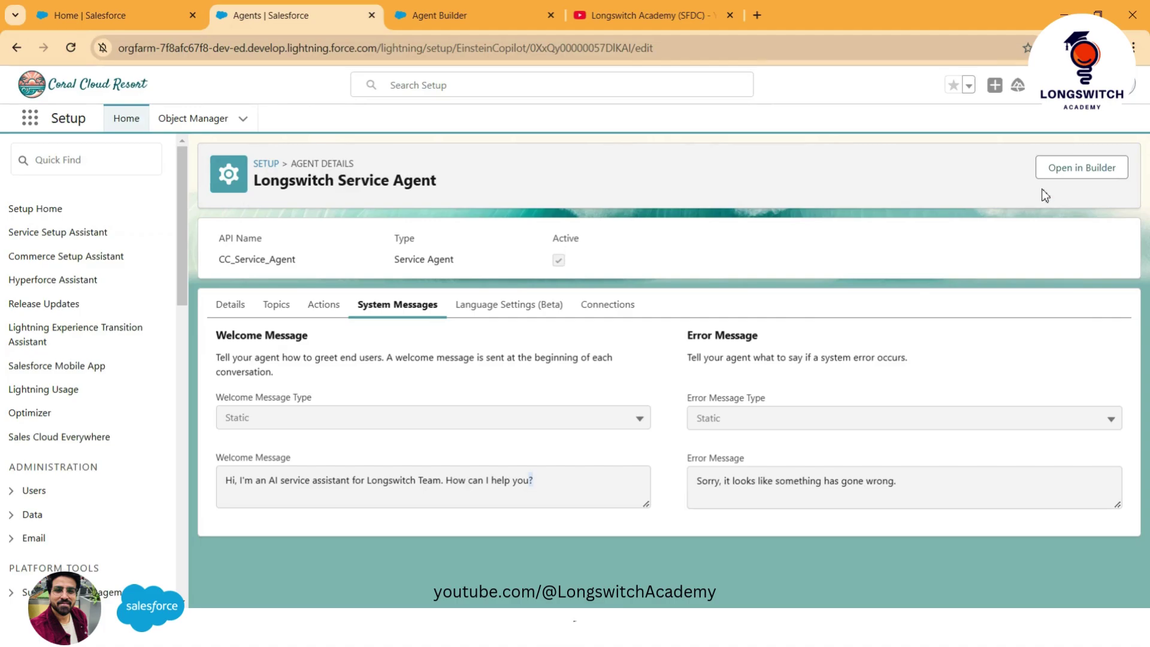
Step: Open the agent in the builder and look through its actions, event logs and topics
click(1082, 171)
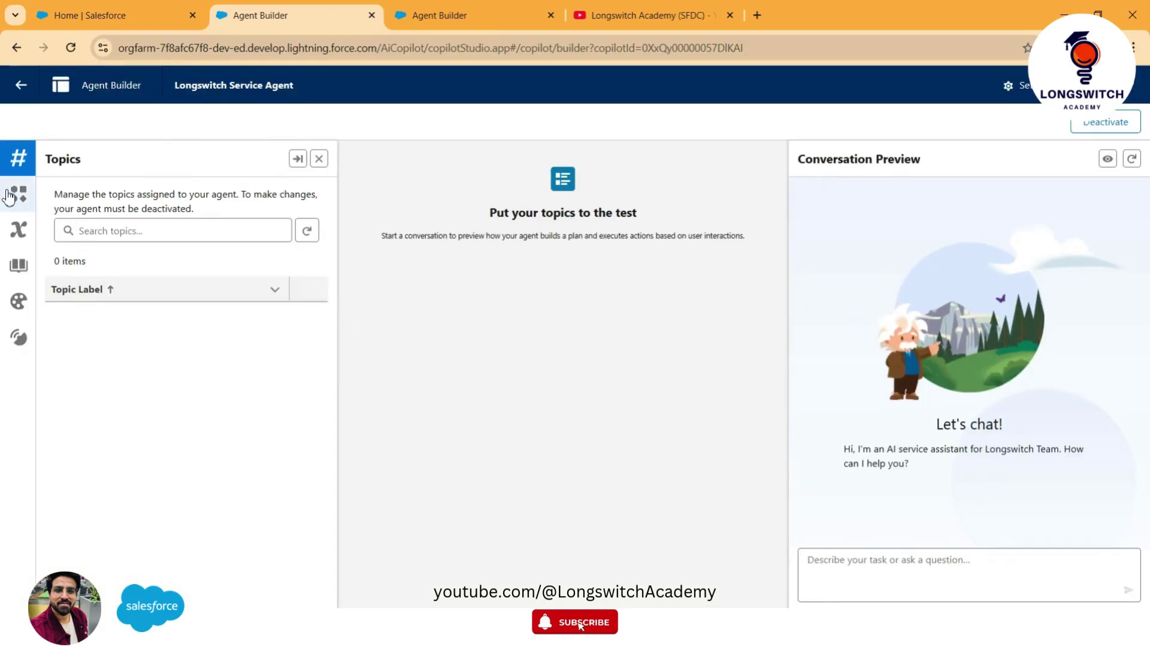
click(19, 229)
click(22, 199)
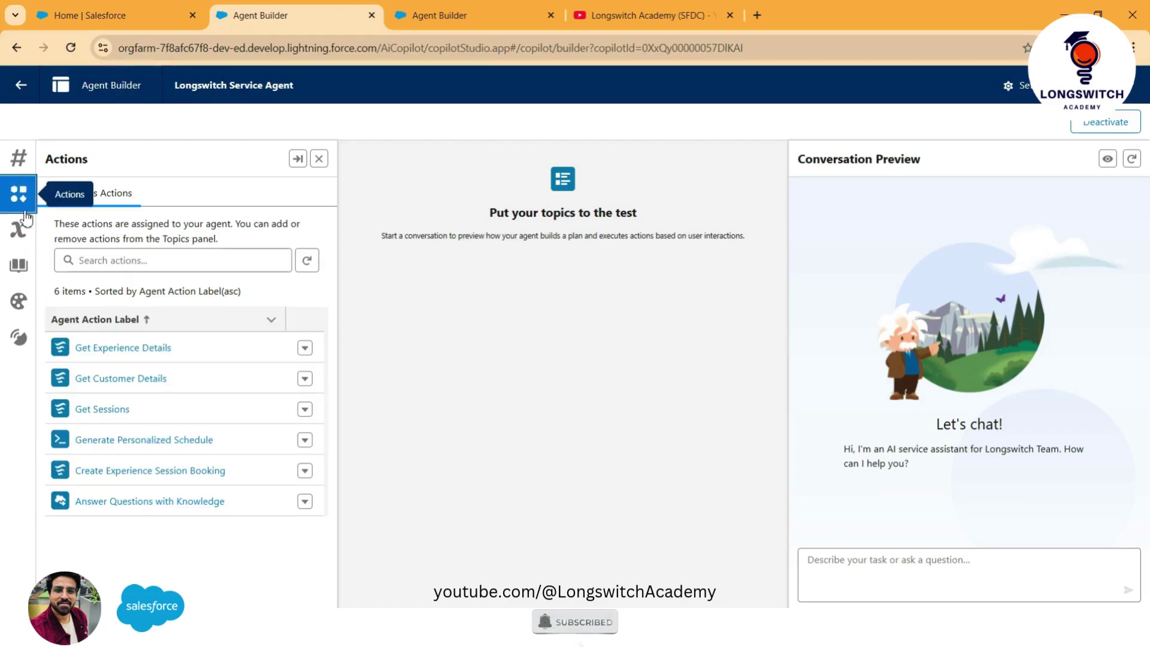
click(18, 301)
click(20, 358)
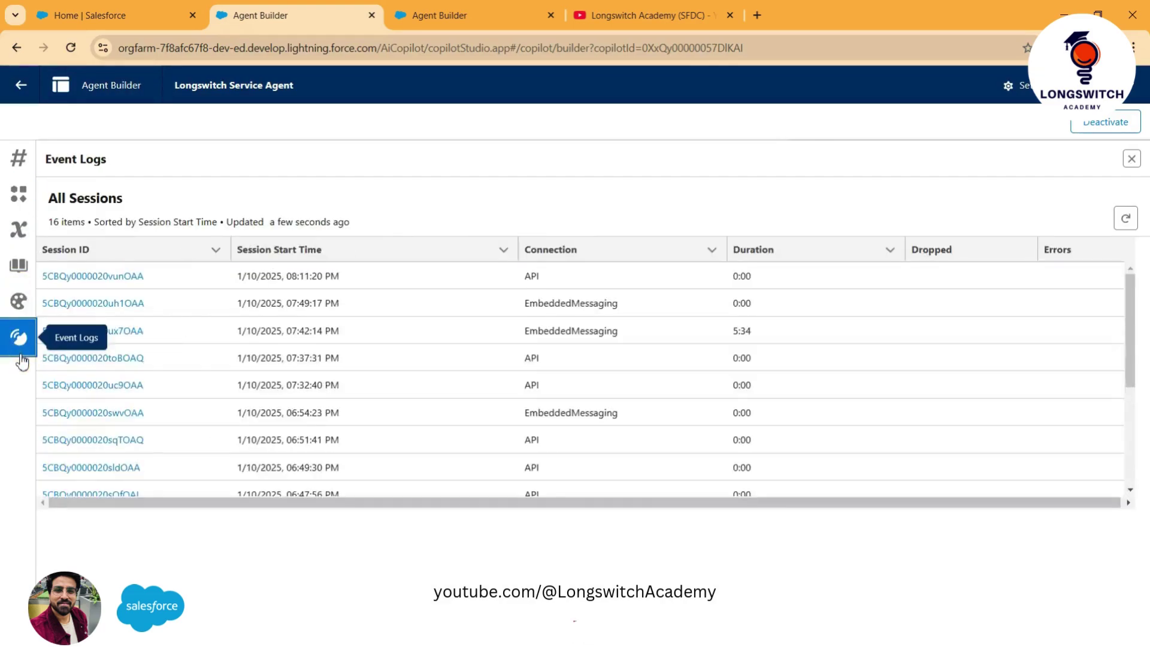
click(18, 170)
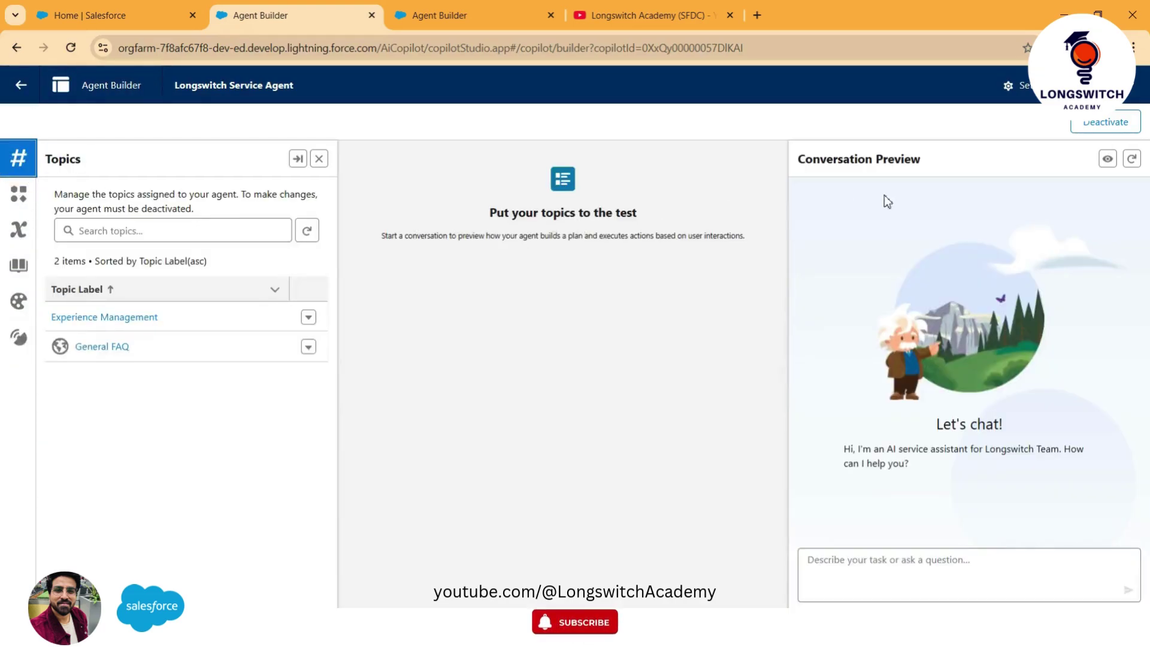
Step: Deactivate the Longswitch Service Agent, and examine its actions and event logs in the builder
click(1106, 122)
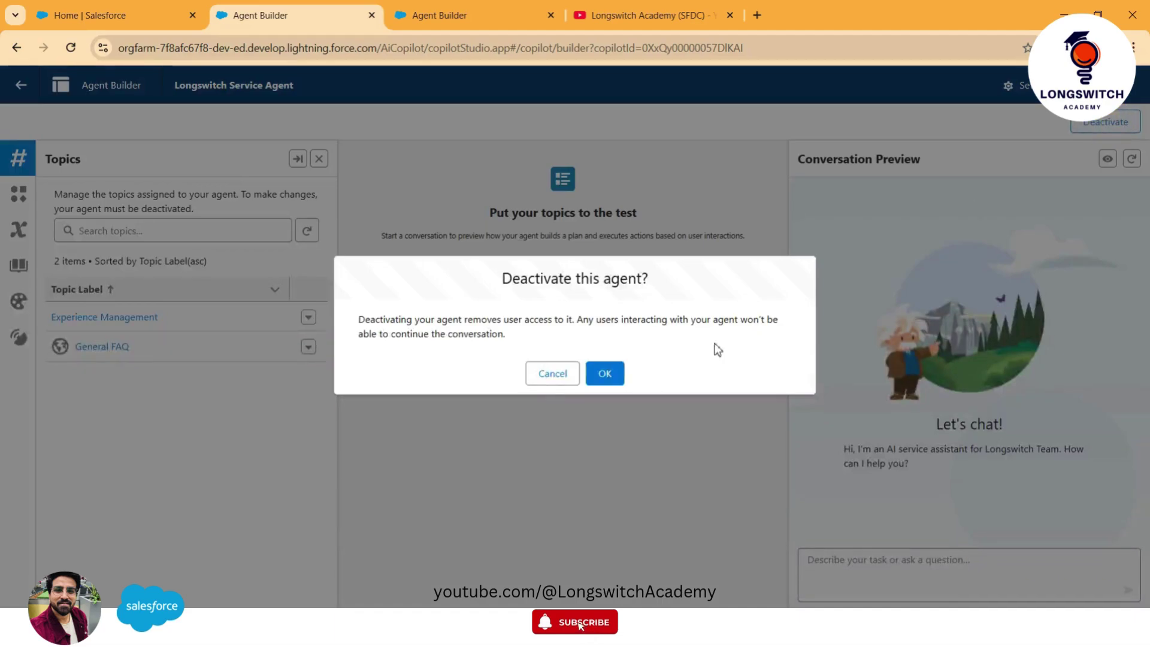
click(606, 372)
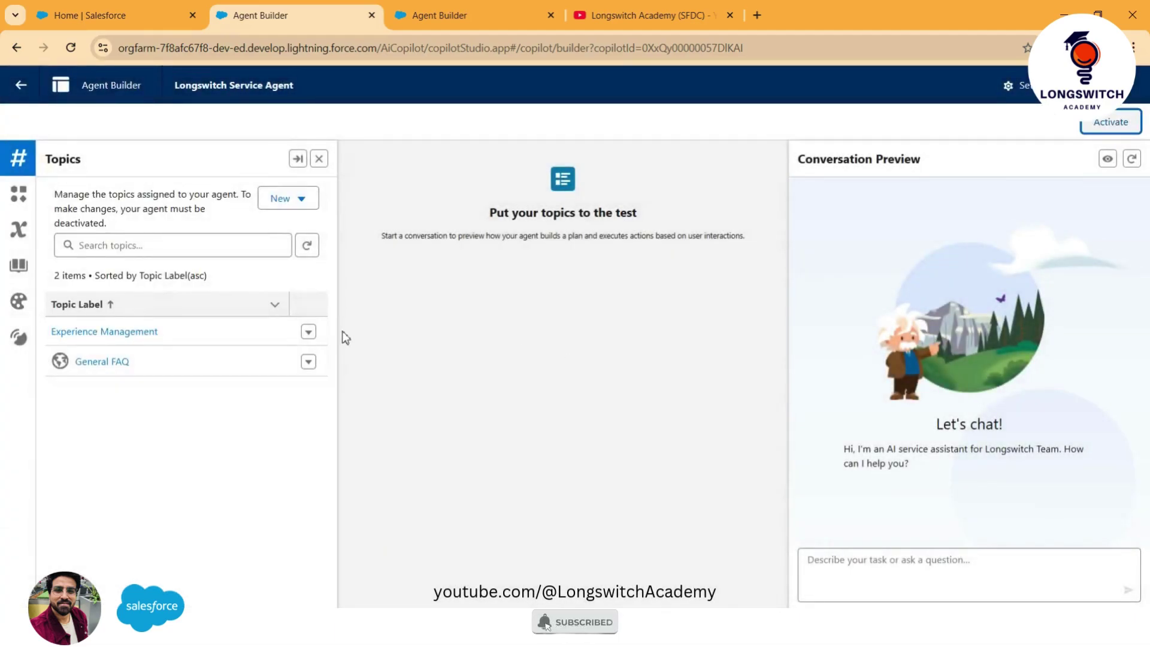
click(18, 193)
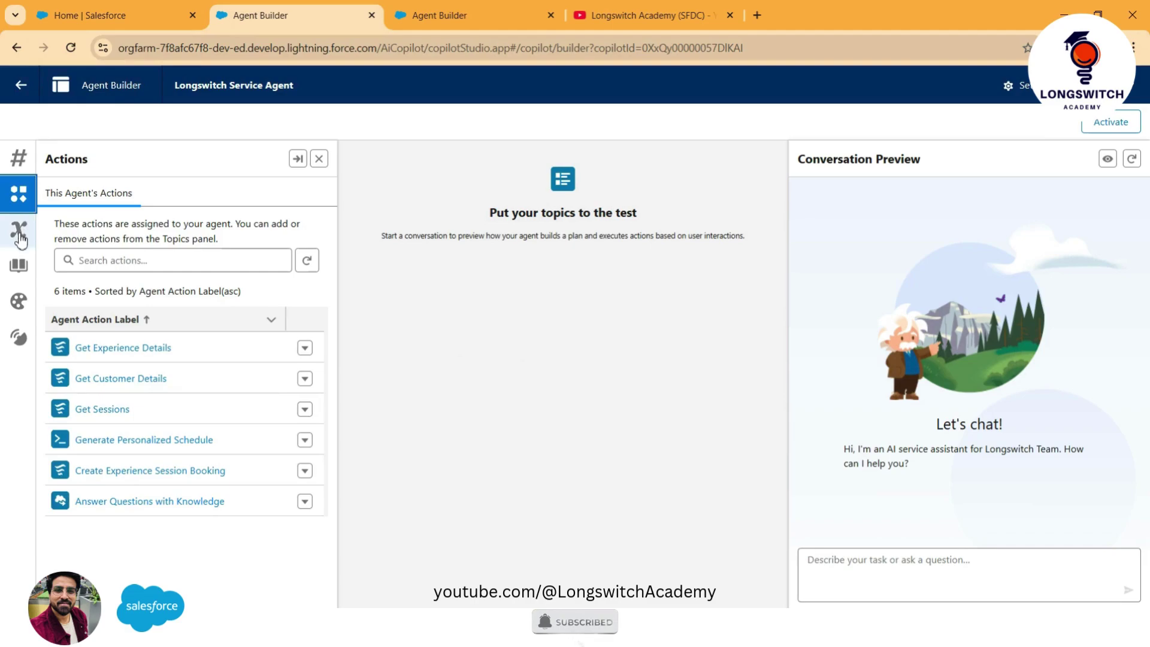
click(18, 230)
click(14, 297)
click(19, 337)
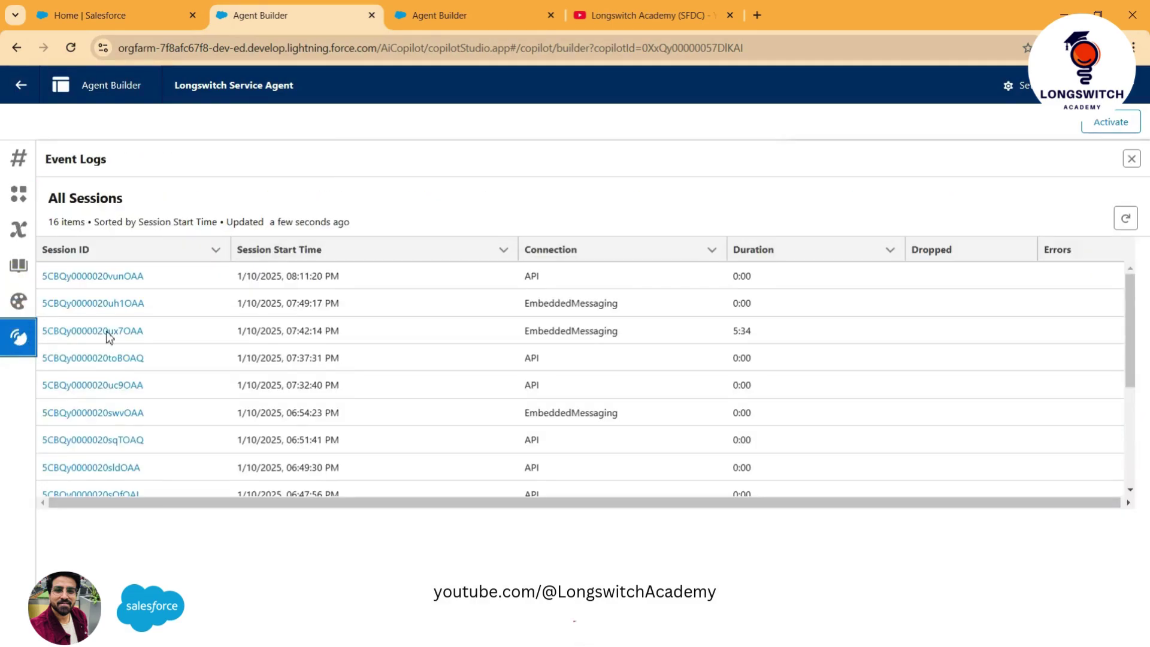
scroll(121, 354, down, 3)
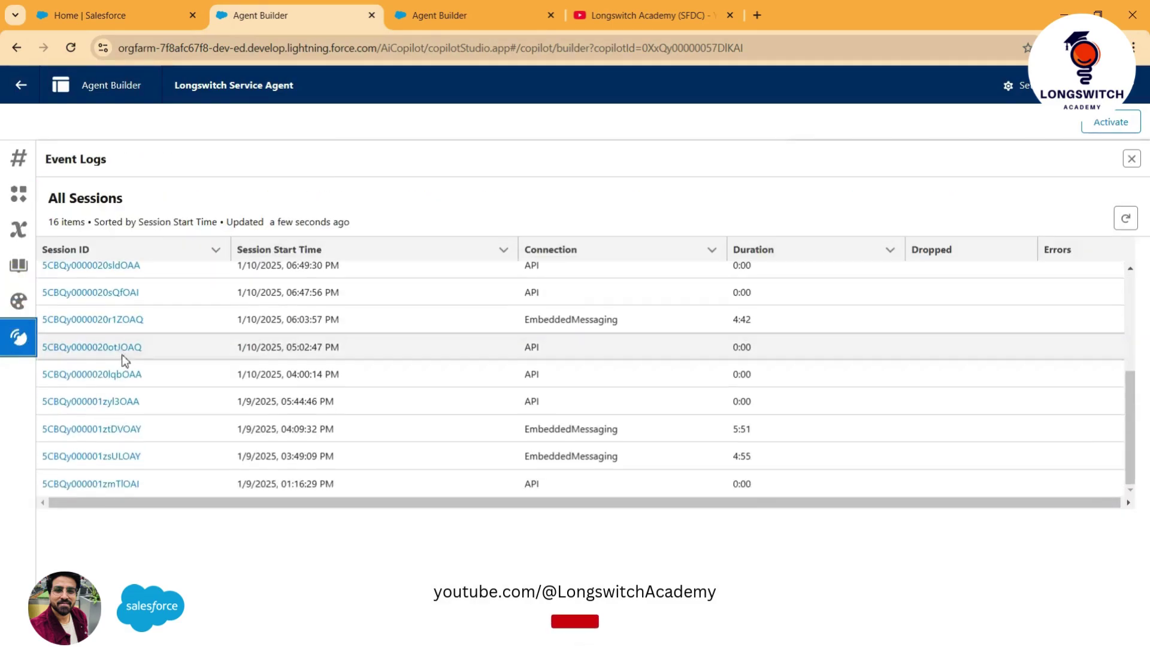
click(1131, 159)
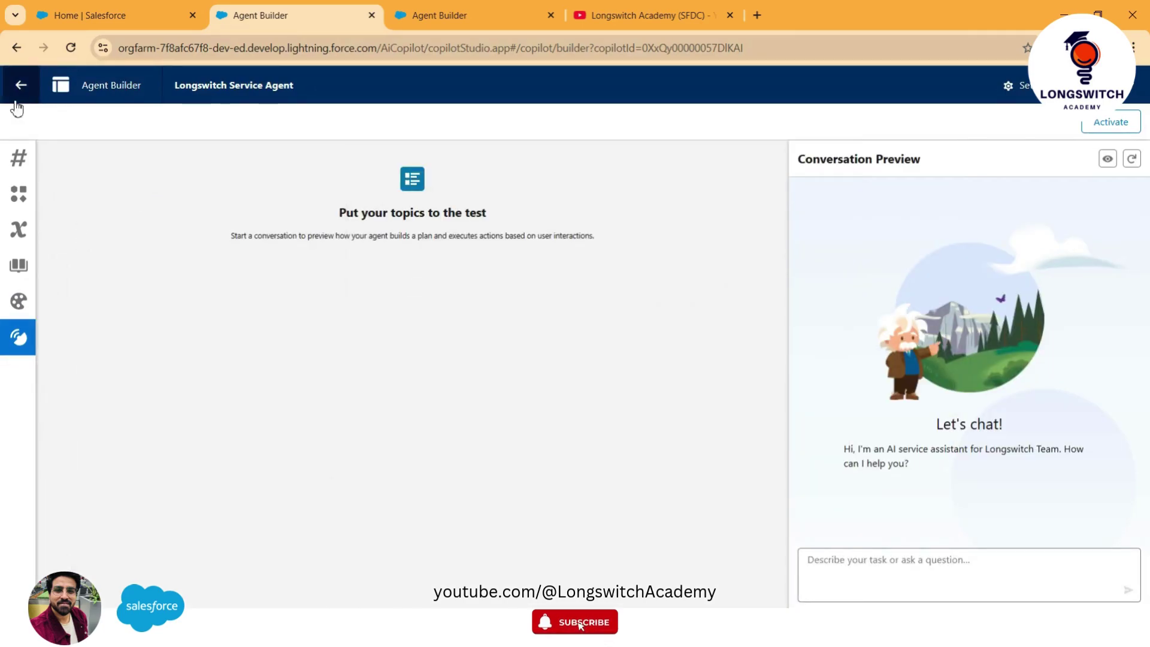
Step: Leave the builder and open the system messages in the Longswitch Service Agent's details
click(23, 85)
click(603, 372)
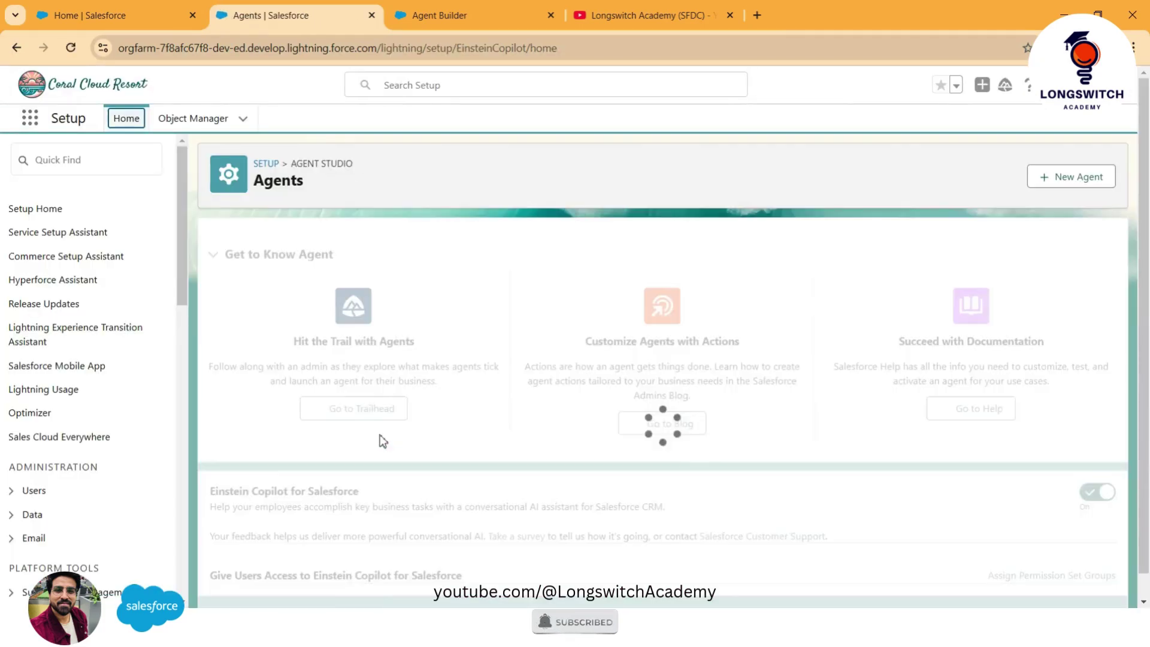
scroll(380, 439, down, 2)
click(359, 502)
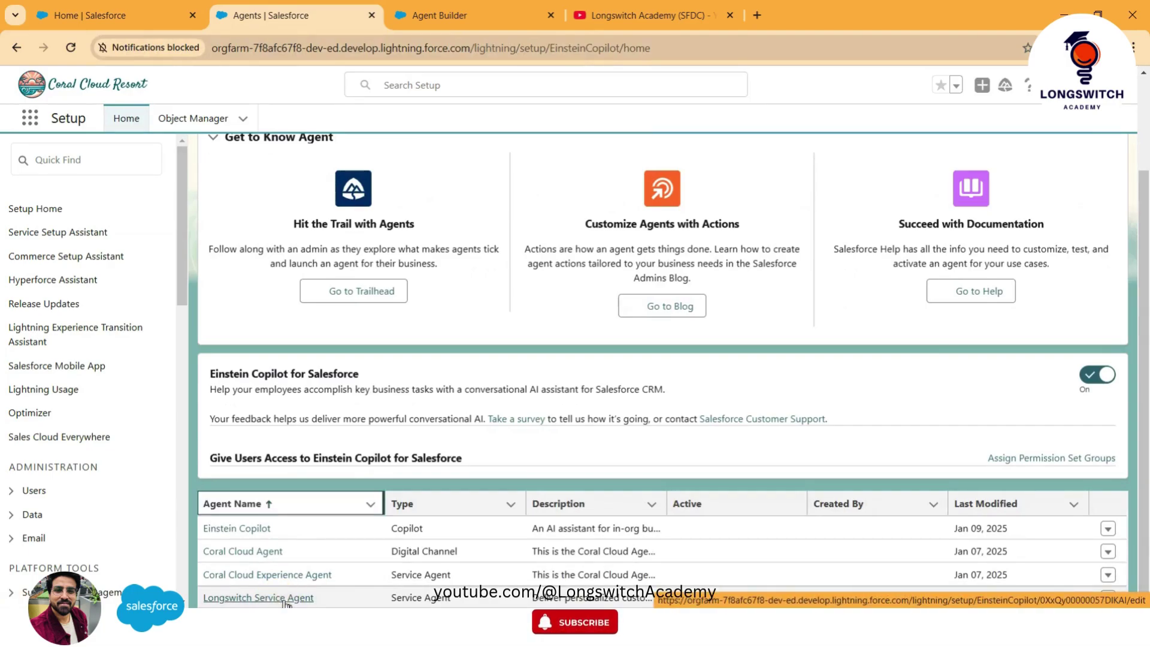
click(285, 598)
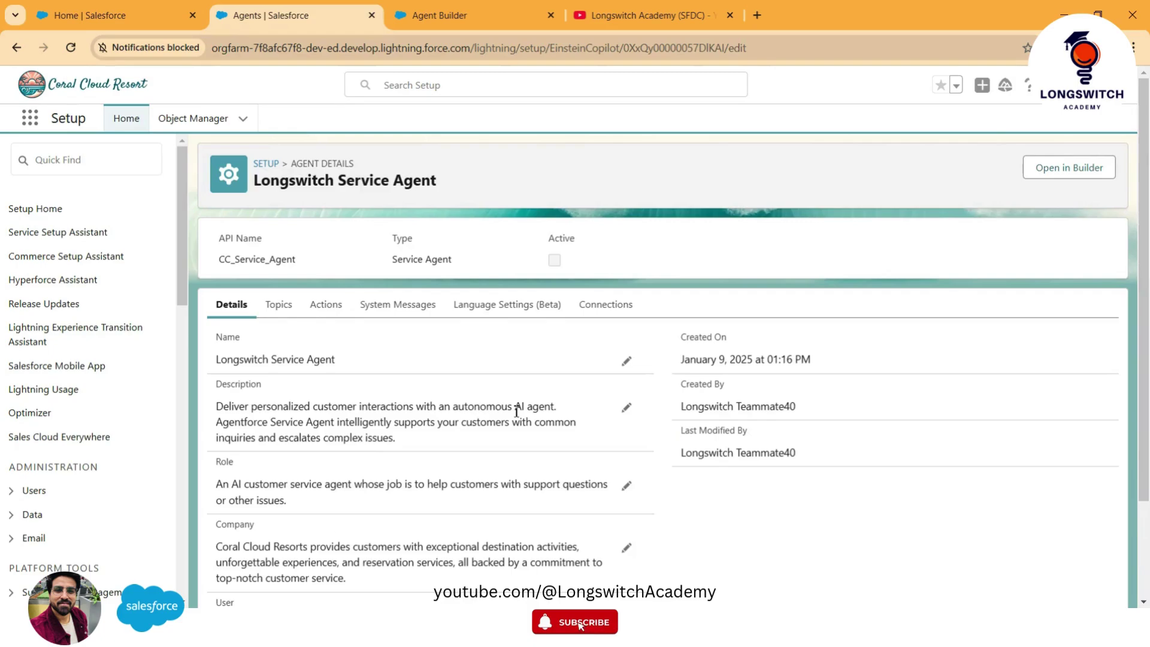
click(417, 307)
Step: Append "Just a trial" to the agent's welcome message
click(552, 474)
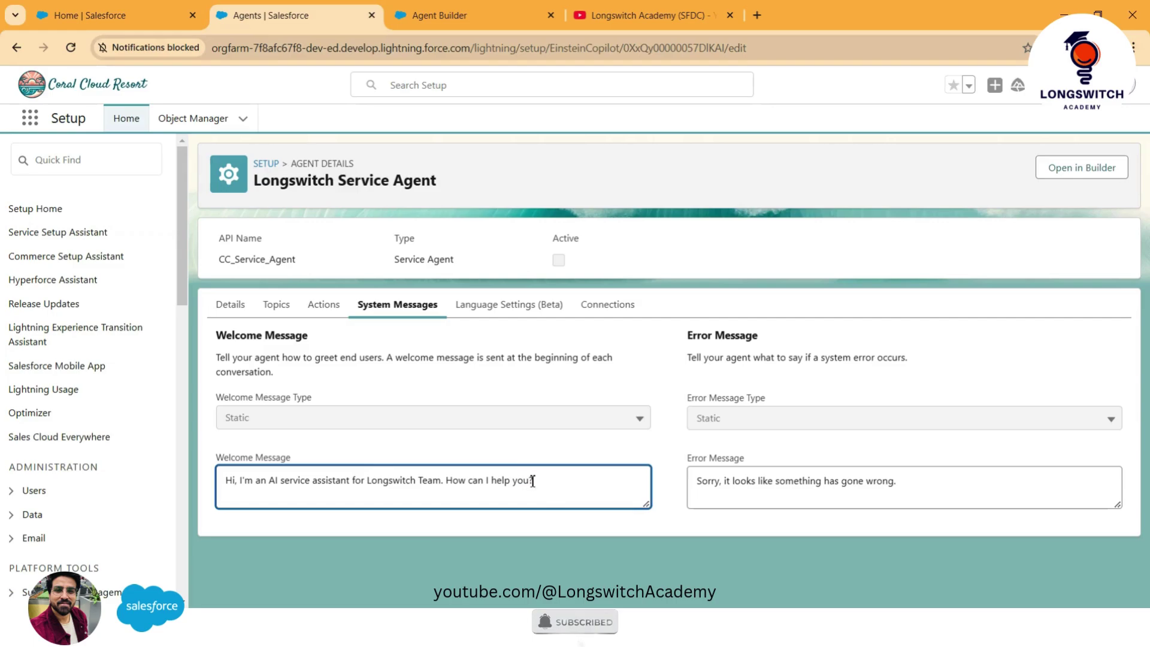
text(g)
key(BackSpace)
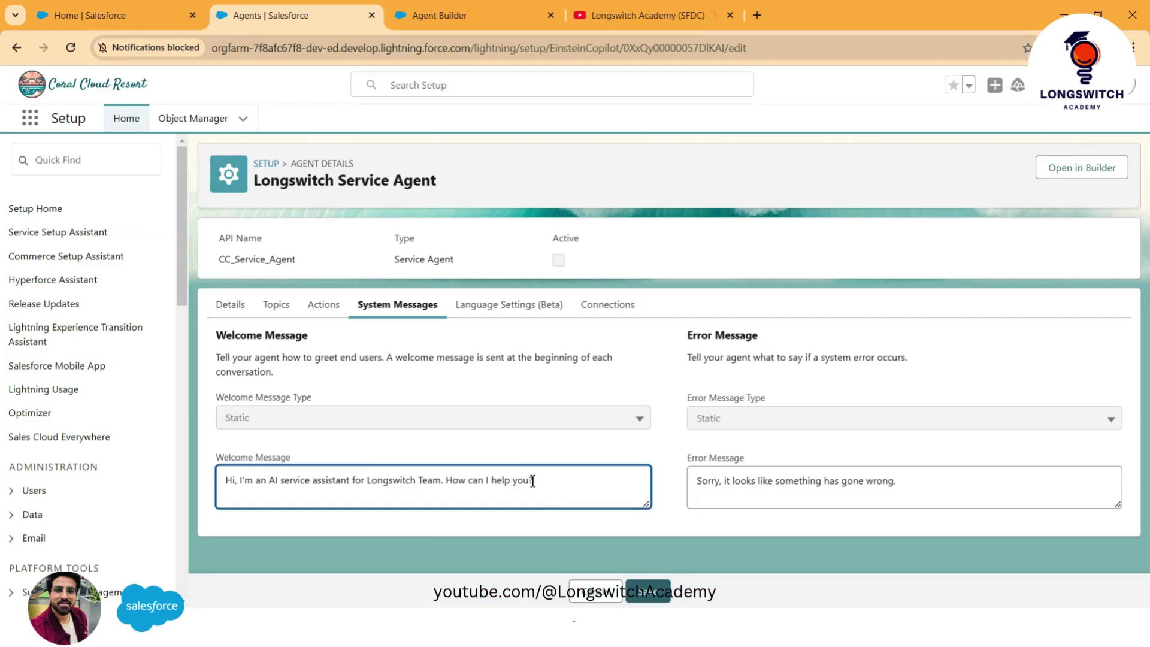
text(Just)
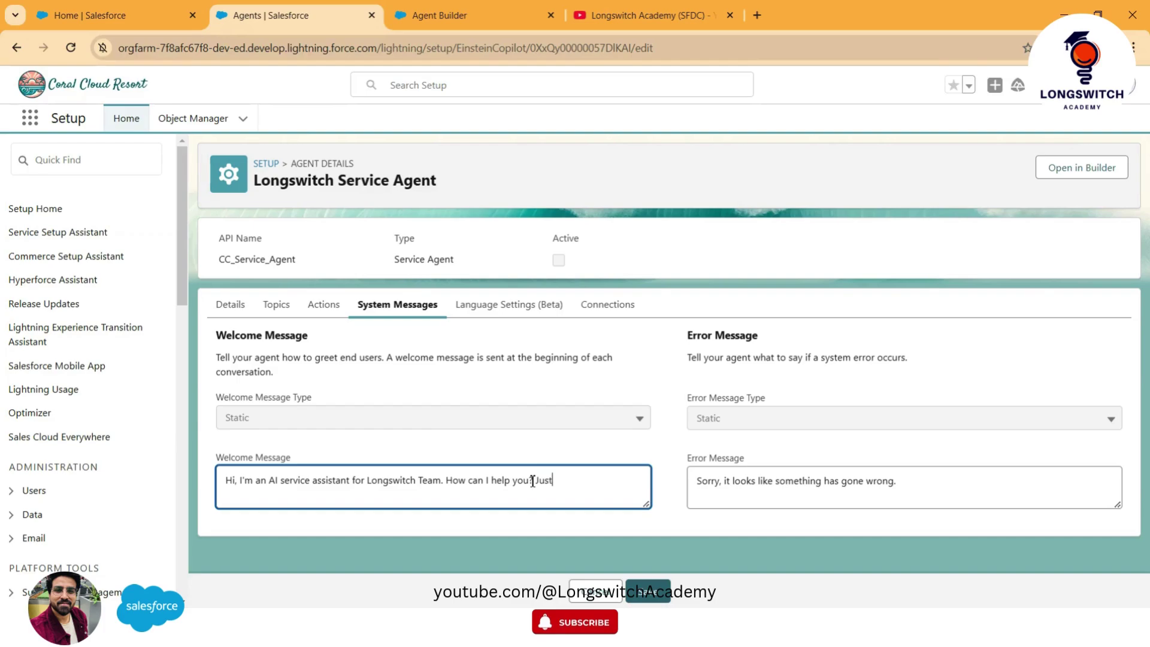
text( a trial)
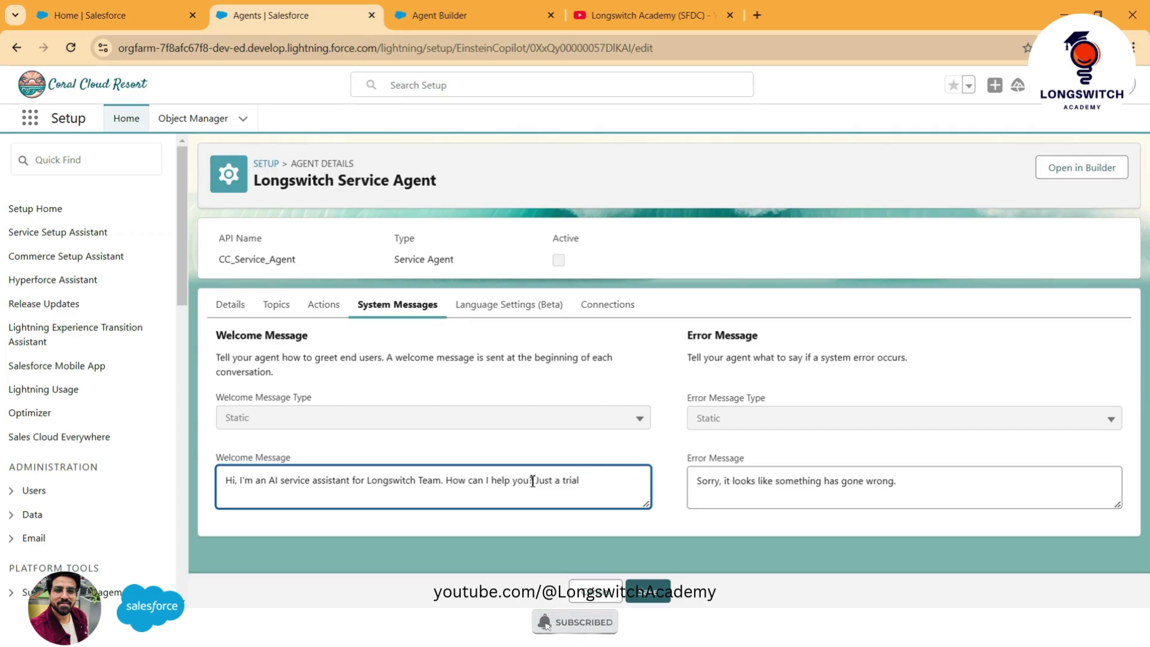
Step: Remove the added "Just a trial" text from the welcome message and save the system messages
key(BackSpace)
key(BackSpace)
click(641, 591)
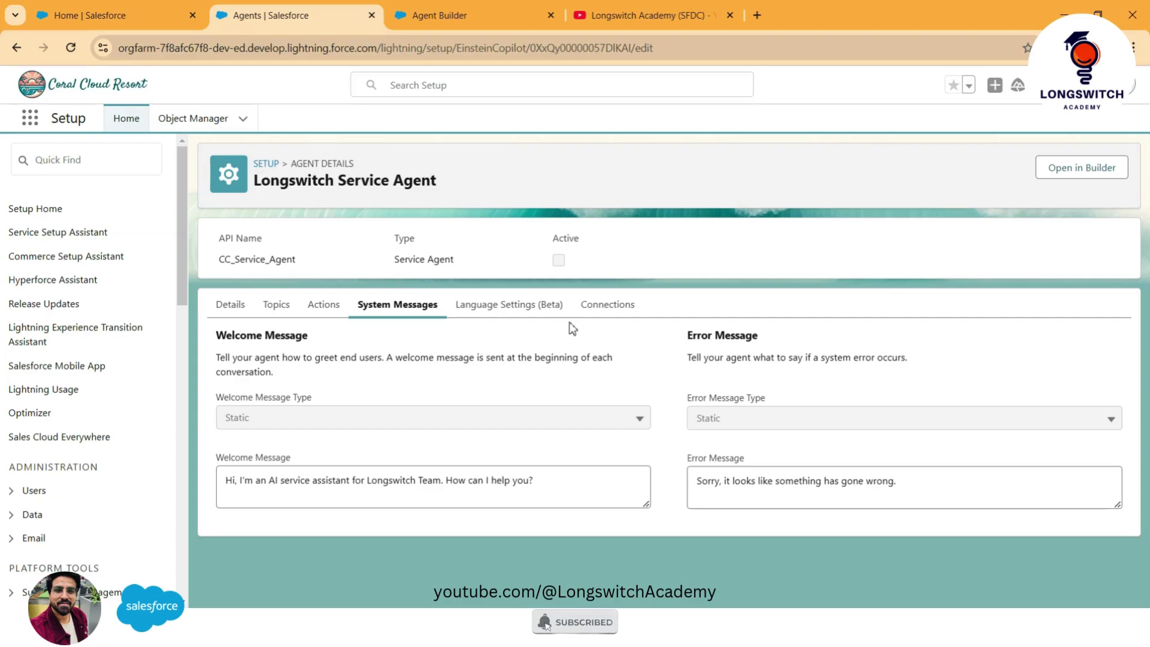
Step: Search Setup for "users" and open the list of all users
click(76, 165)
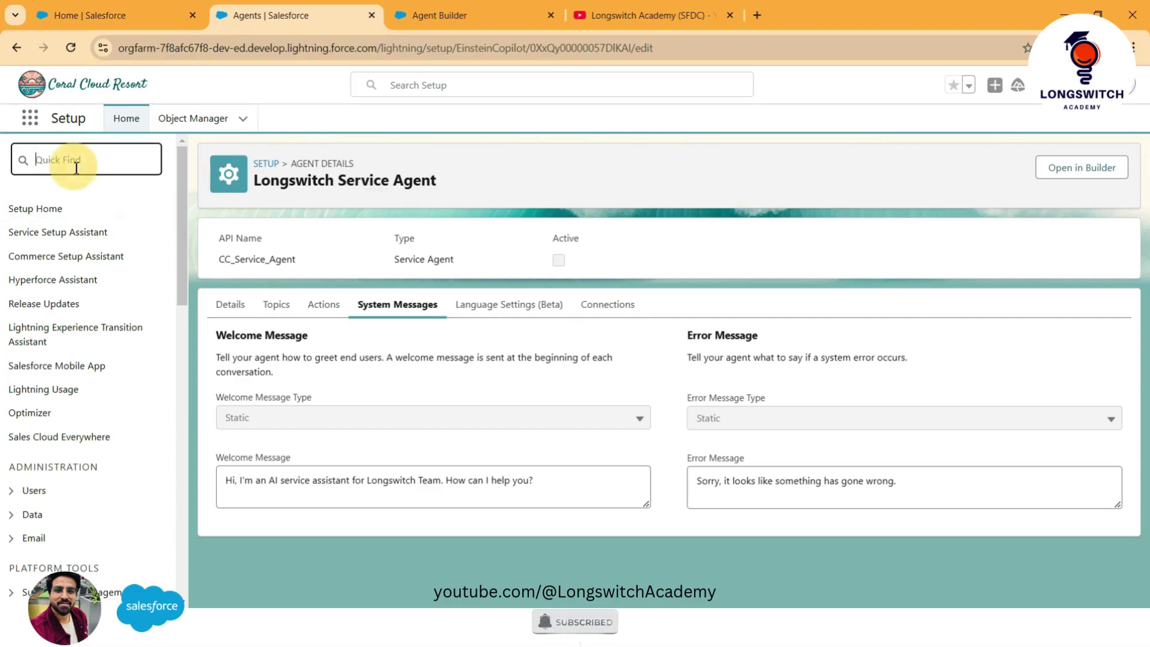
text(users)
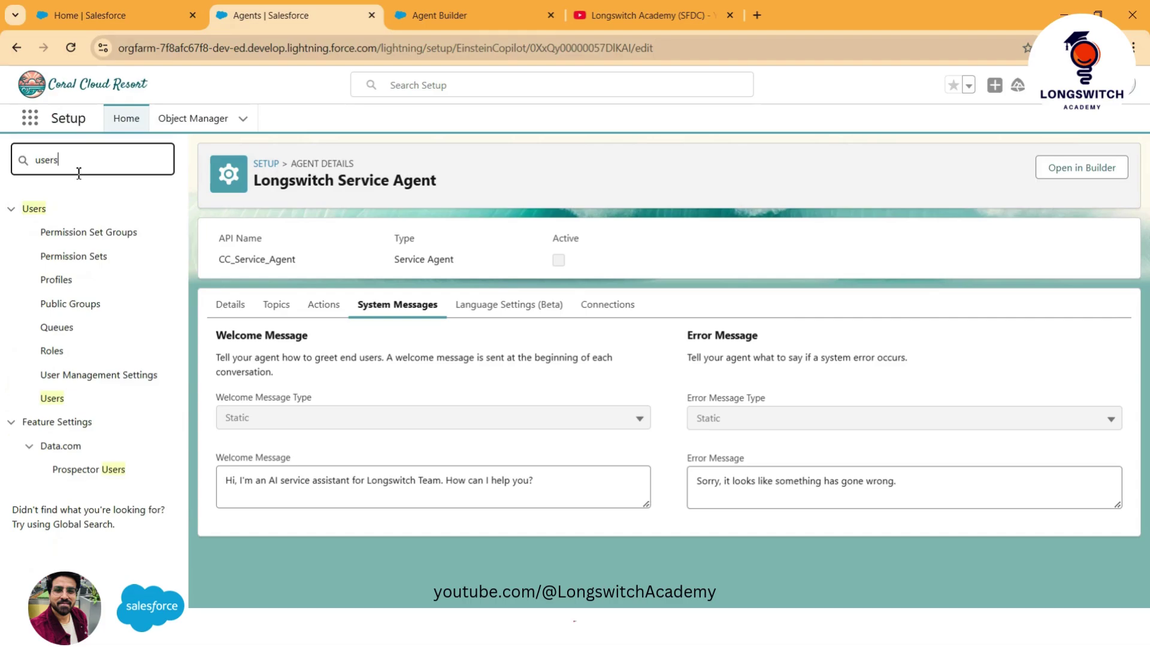
click(83, 451)
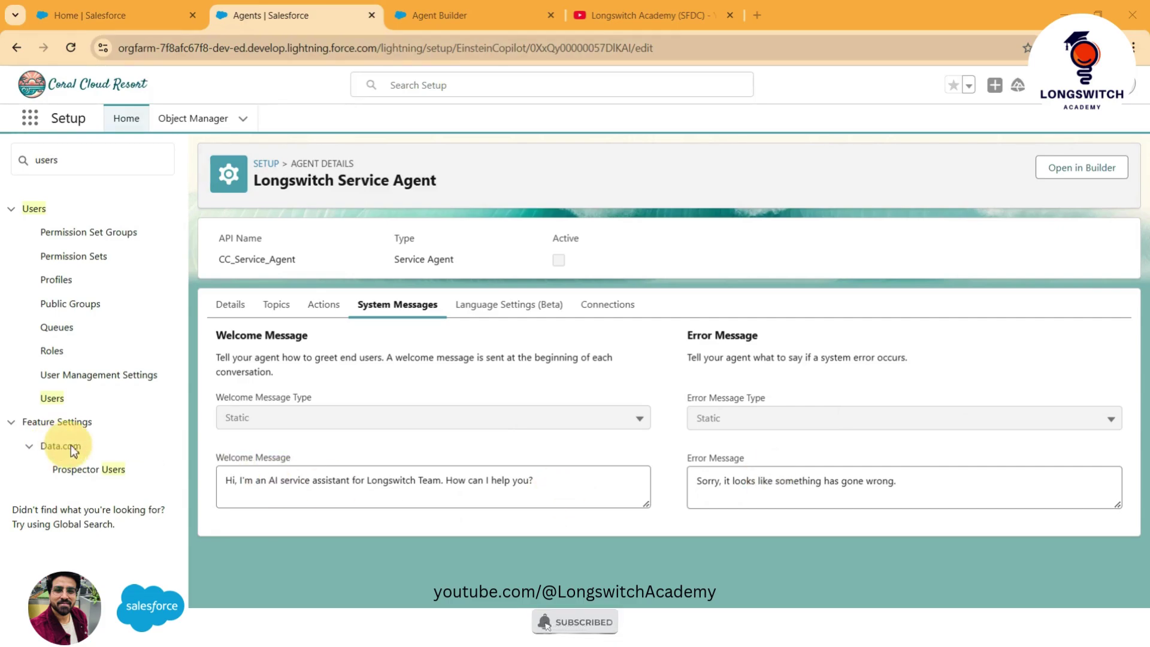
click(52, 398)
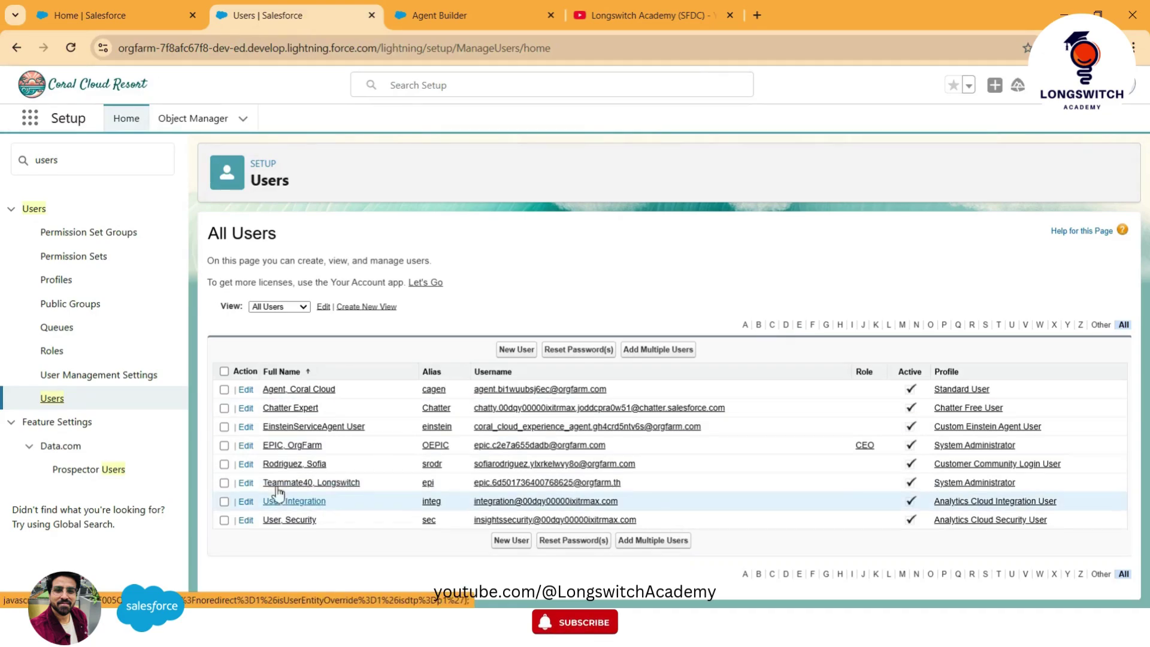
Step: Open the EinsteinServiceAgent User record and examine its user license and permission set assignments
click(291, 427)
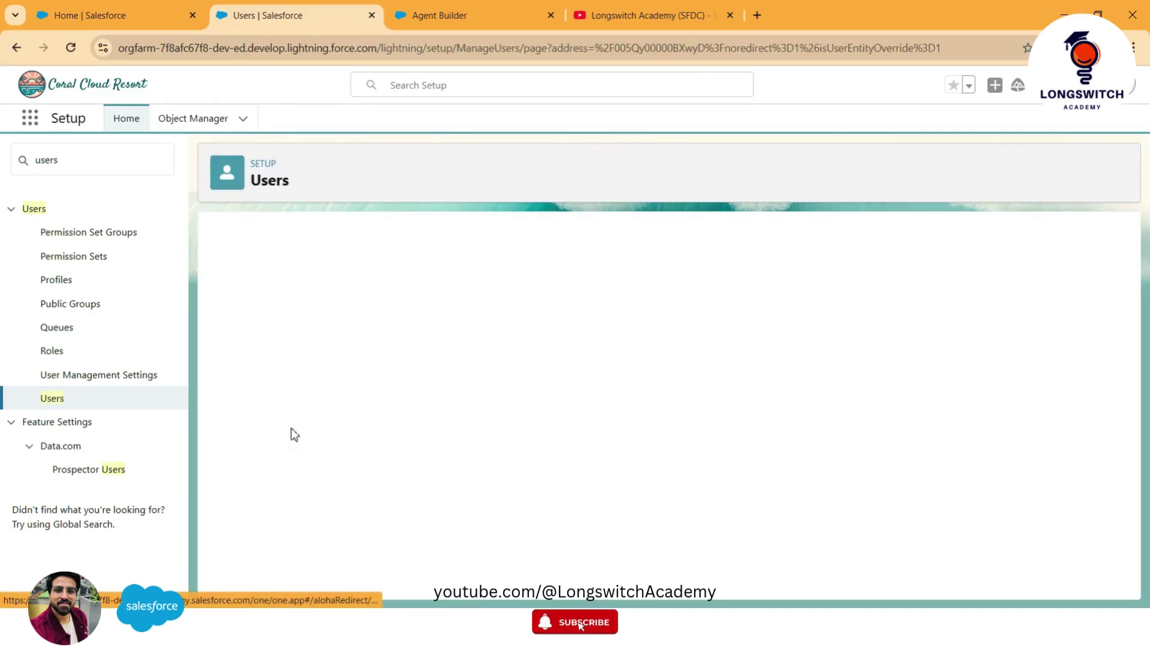
drag(839, 336, 897, 335)
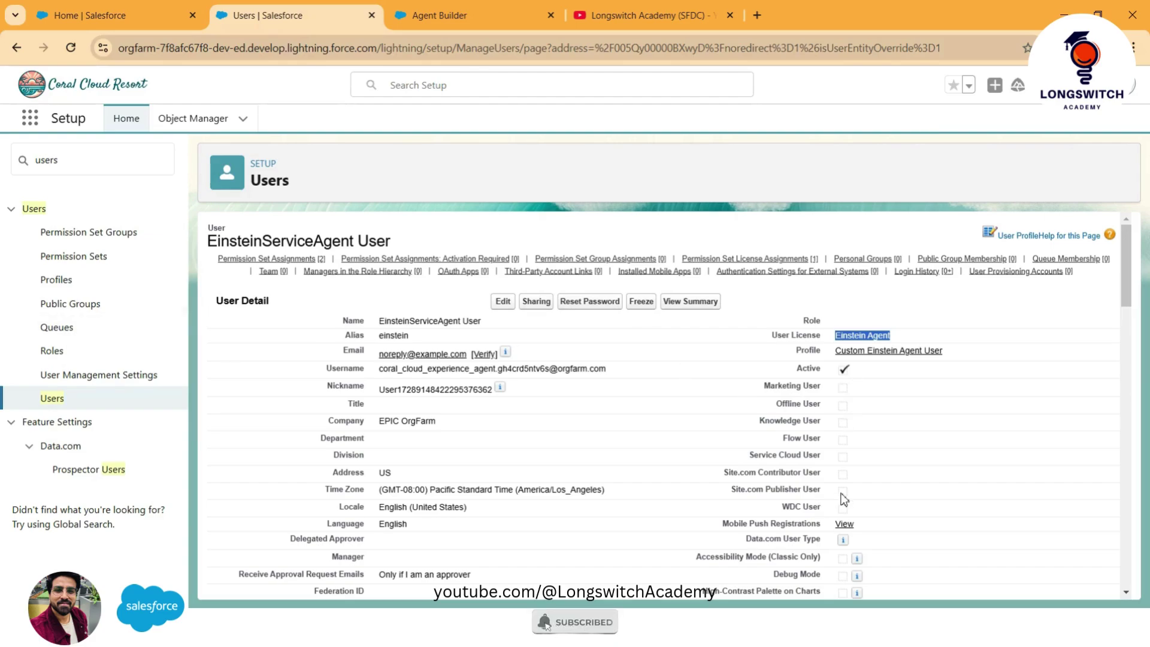
mouse_move(267, 264)
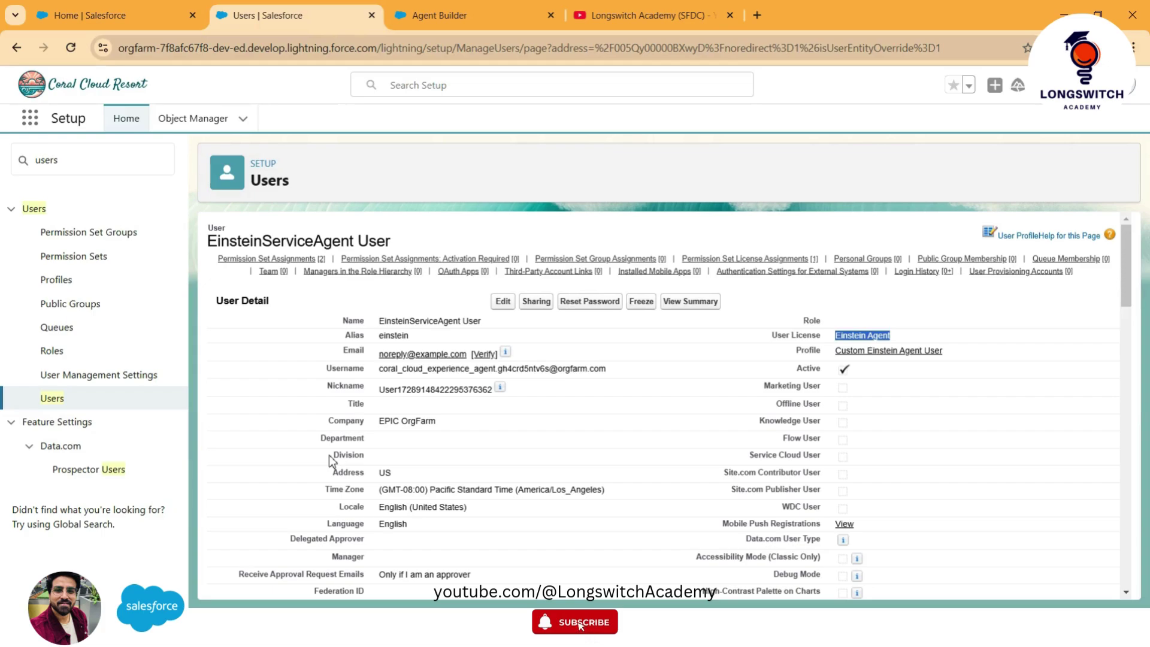
Step: Search Setup for "site" and open the All Sites list of digital experiences
double_click(51, 159)
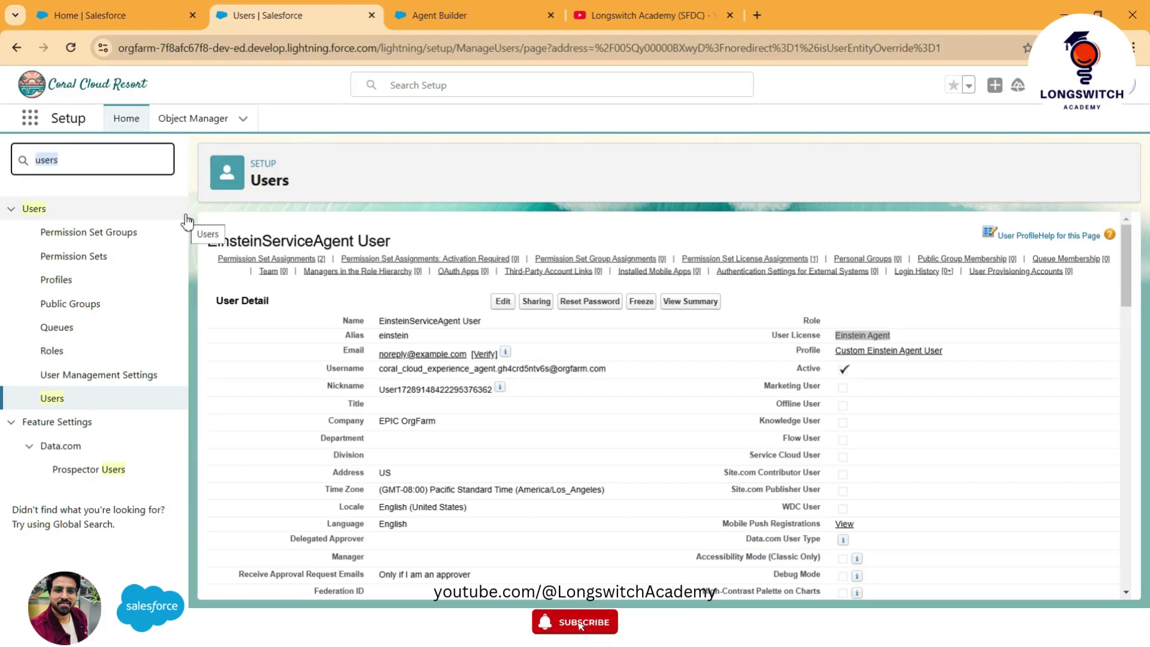
text(site)
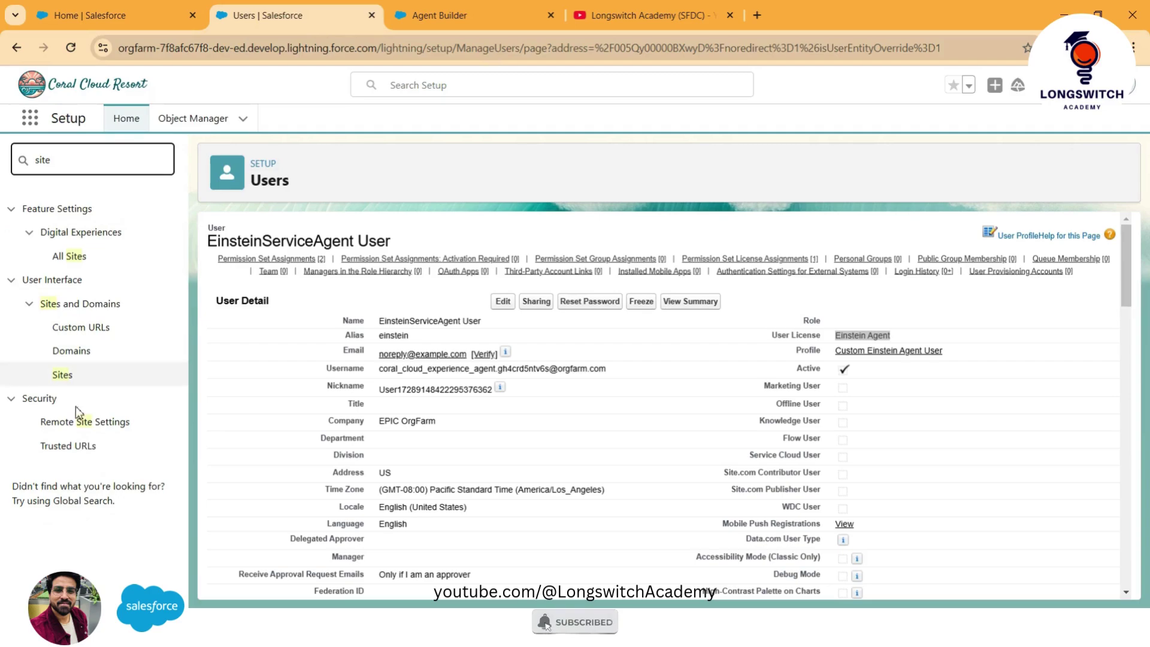
click(69, 256)
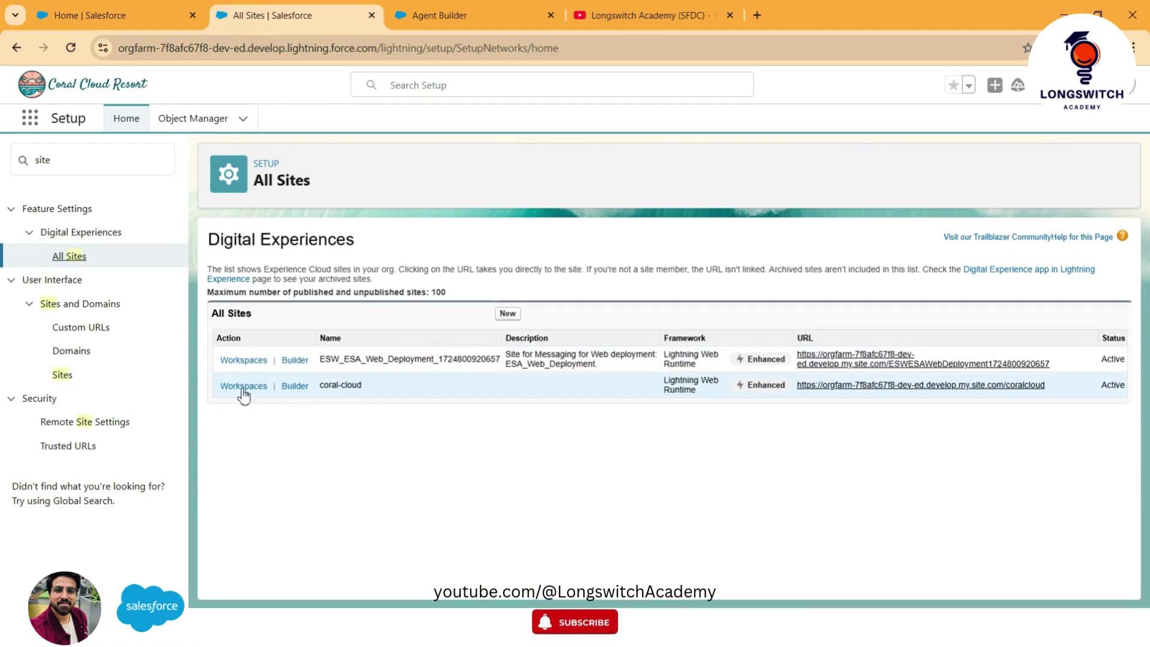
Step: Open the coral-cloud site in Experience Builder, dismiss the release notes and find Embedded Messaging among the components
click(294, 385)
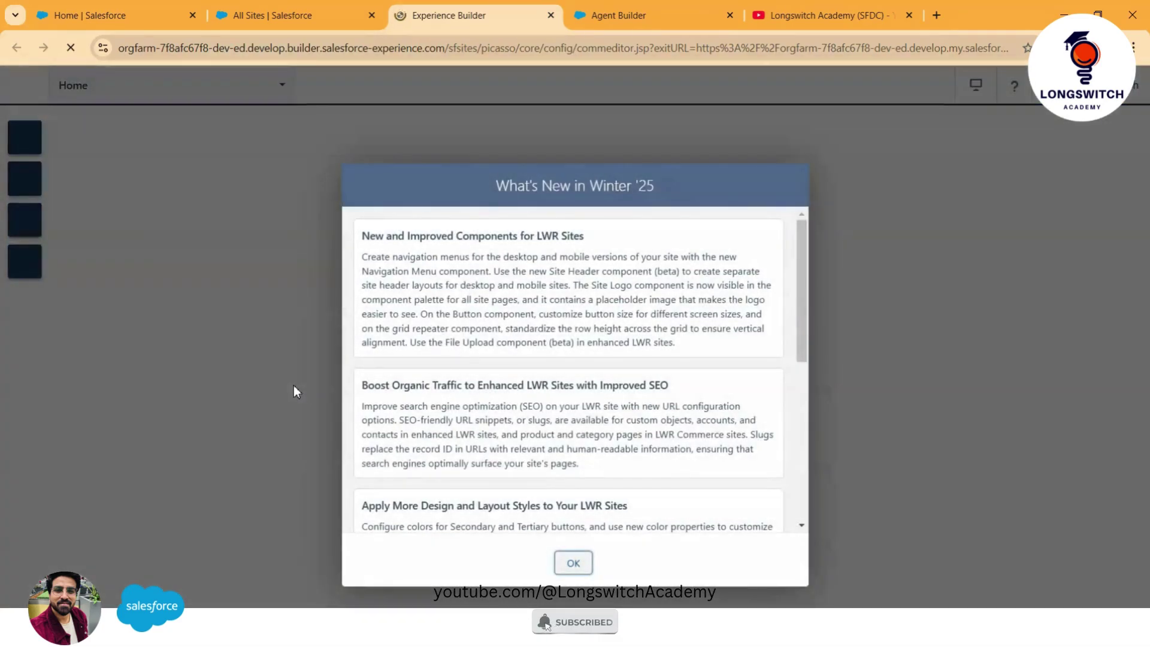
click(573, 562)
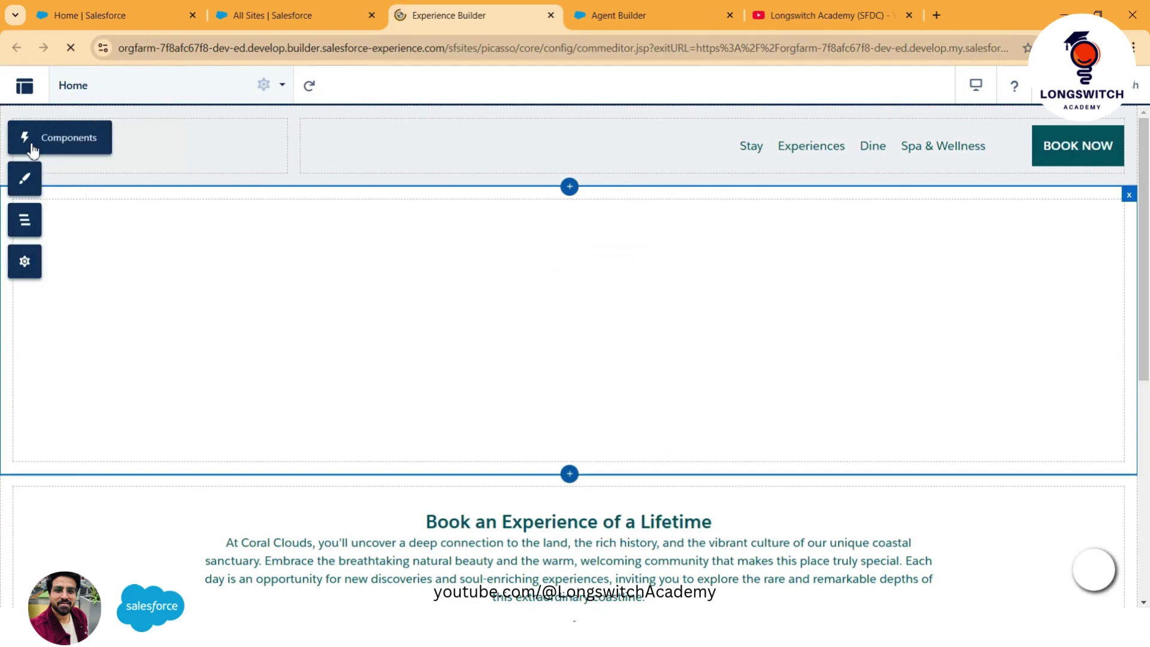
click(35, 142)
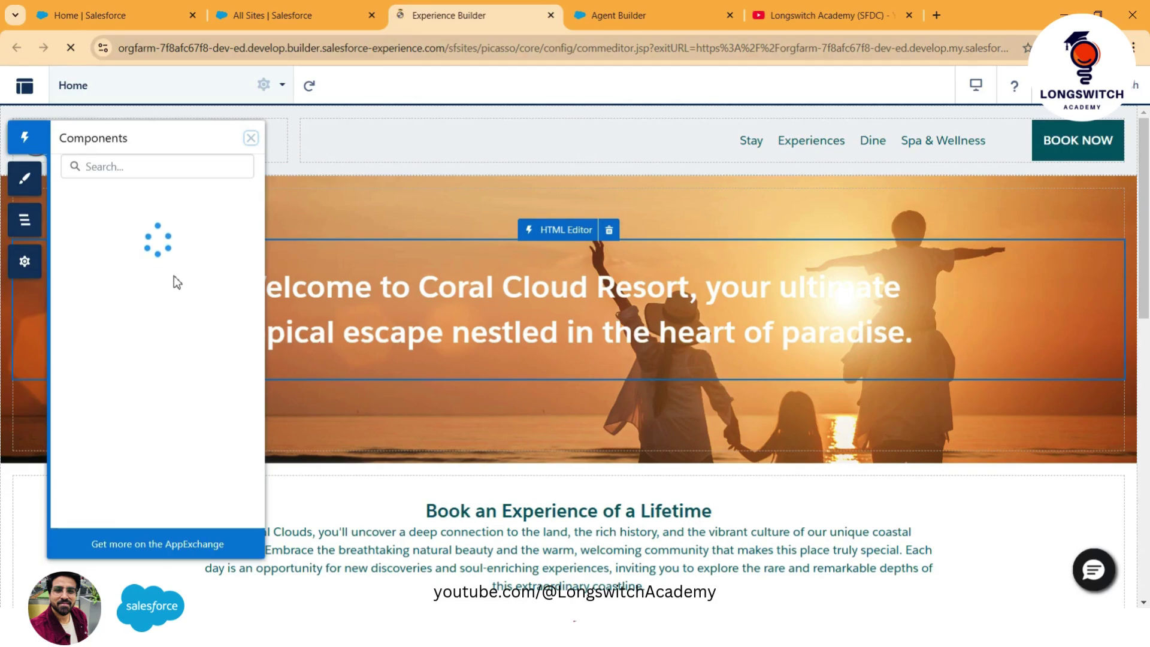
scroll(179, 387, down, 8)
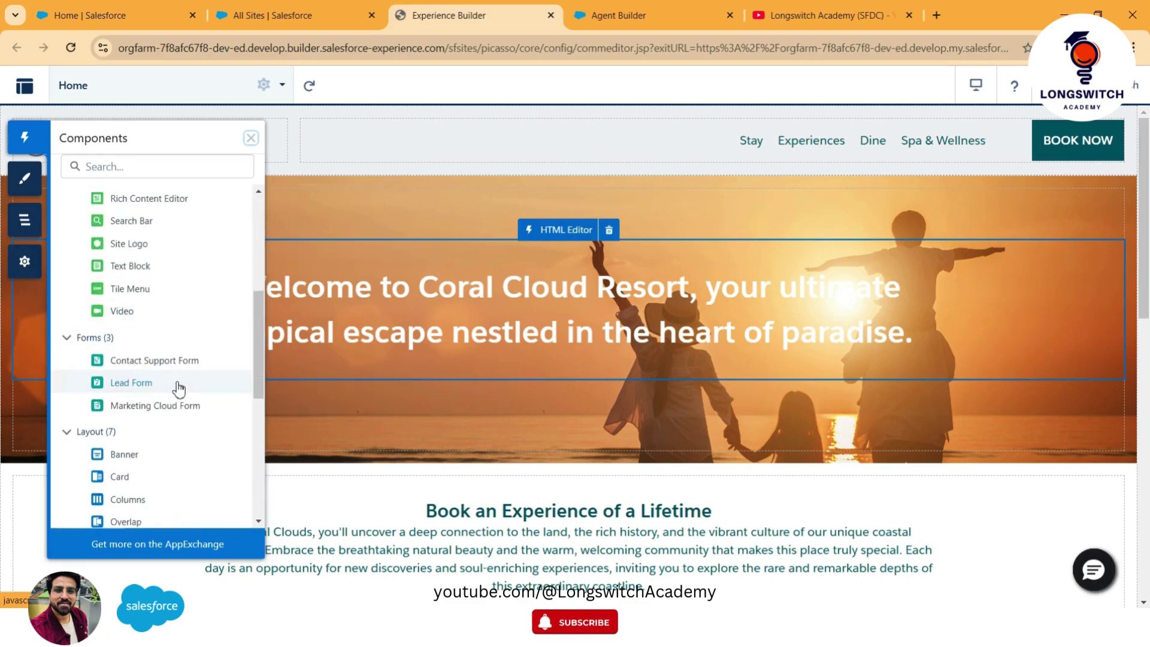
scroll(179, 389, down, 3)
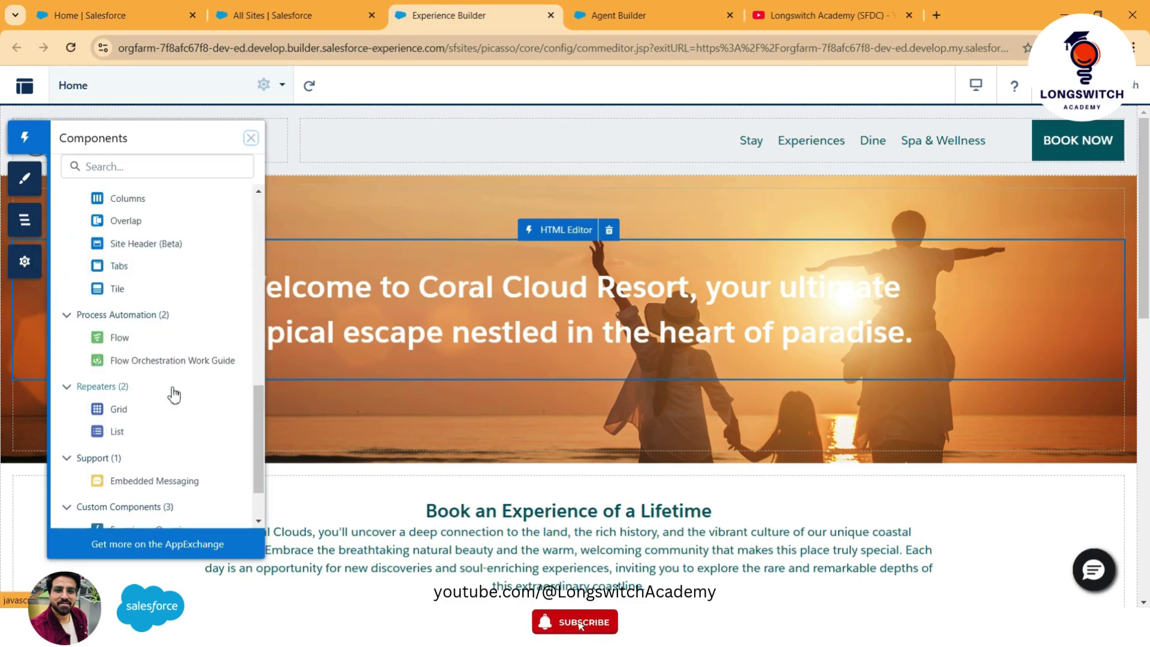
scroll(169, 393, down, 2)
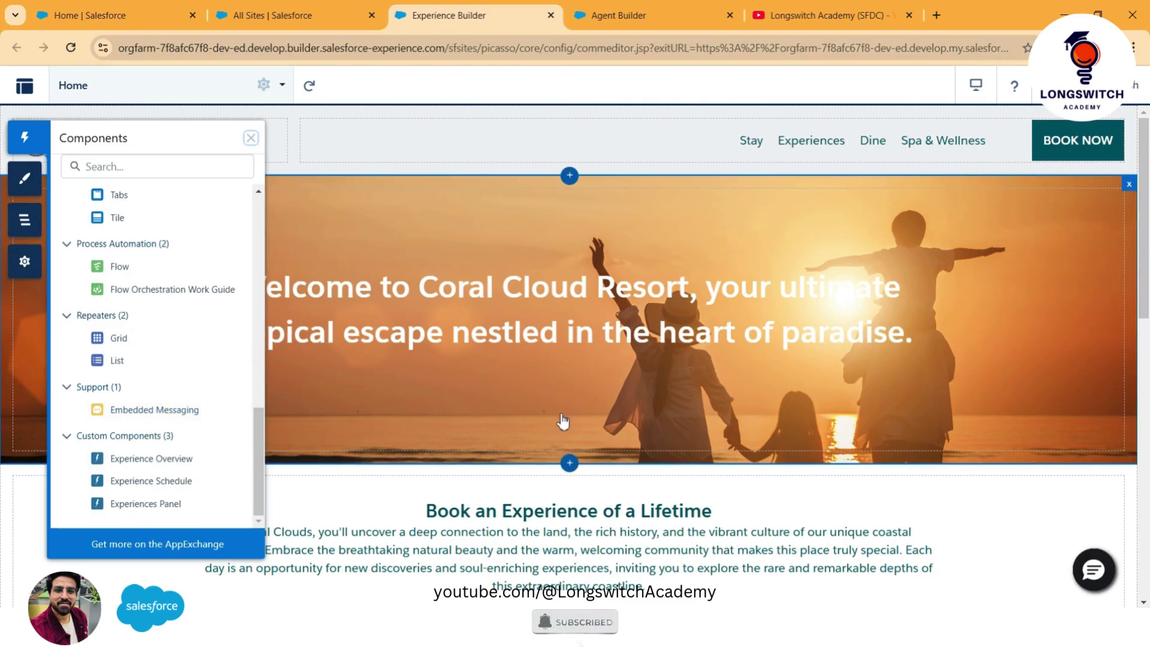
Step: Add an Embedded Messaging component above the Schedule component on the Home page
scroll(563, 421, down, 3)
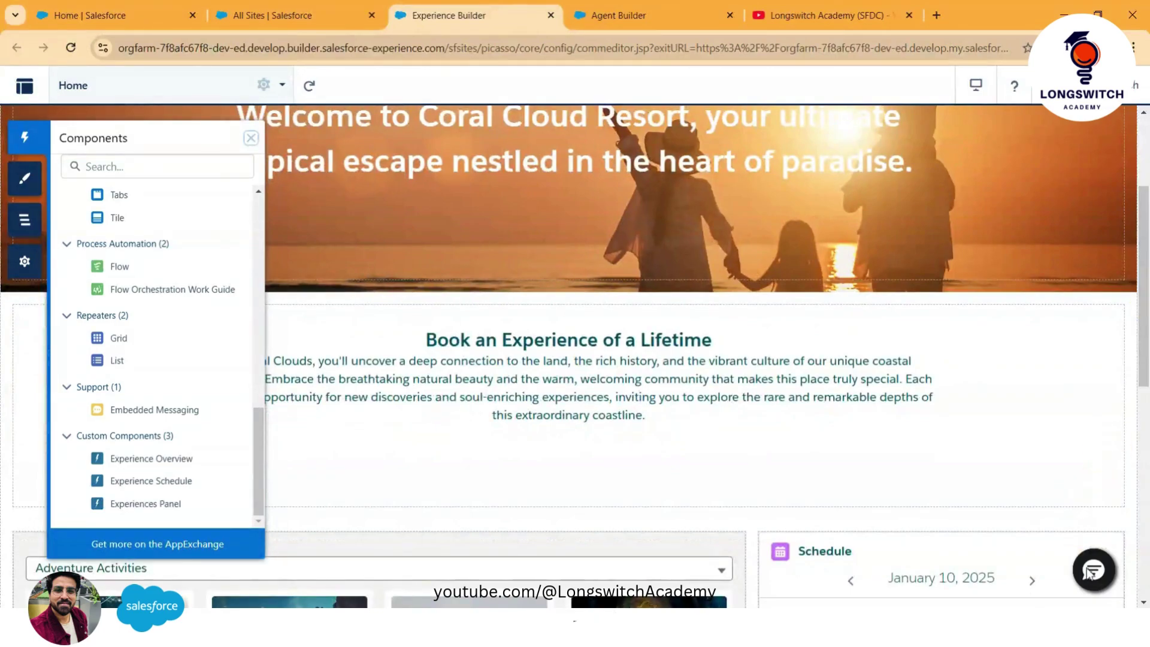
click(1093, 590)
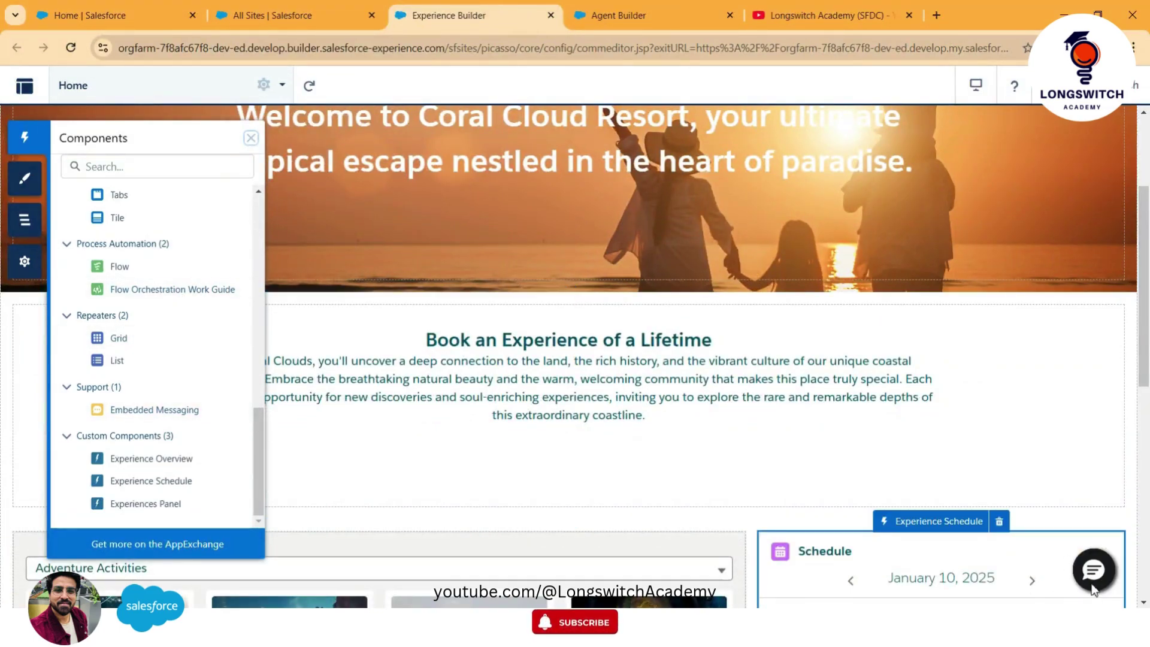
drag(153, 410, 841, 526)
drag(187, 409, 778, 542)
scroll(778, 542, down, 8)
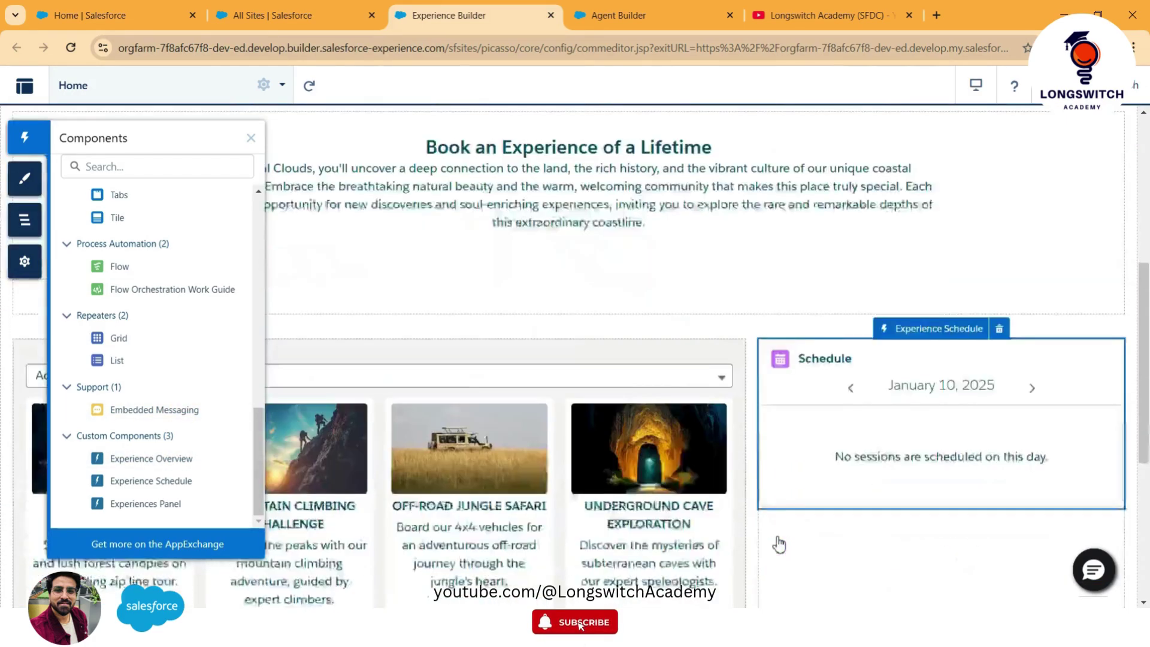
scroll(784, 420, up, 3)
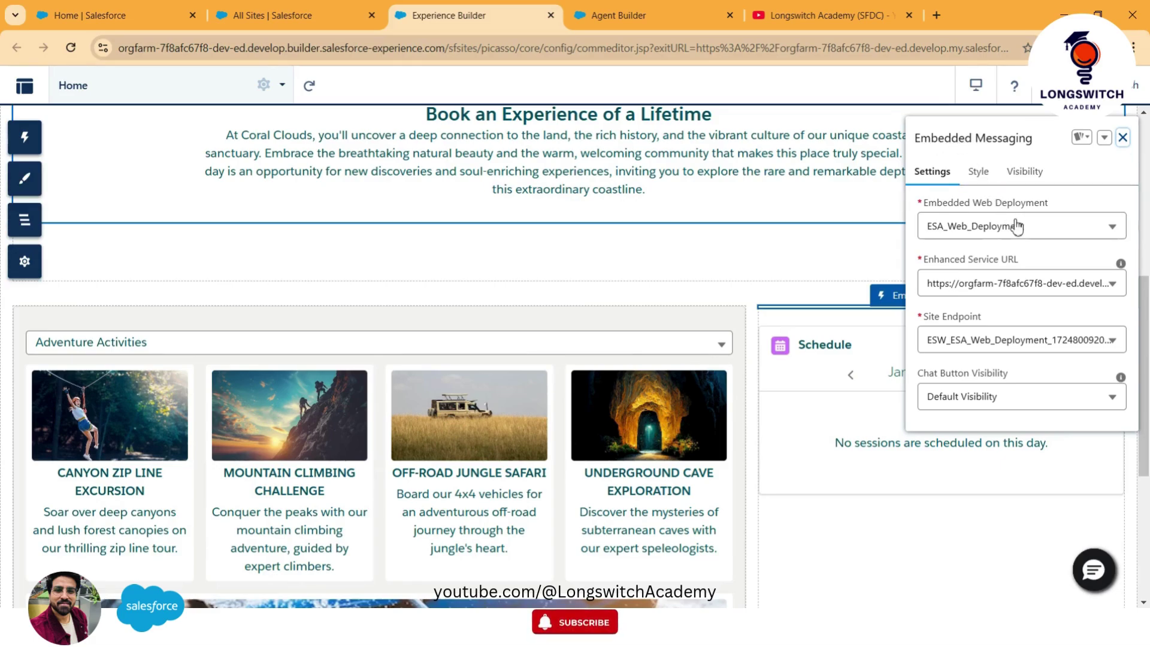
Step: Examine the Embedded Messaging component's web deployment, enhanced service URL and site endpoint options, and close its settings
click(1096, 226)
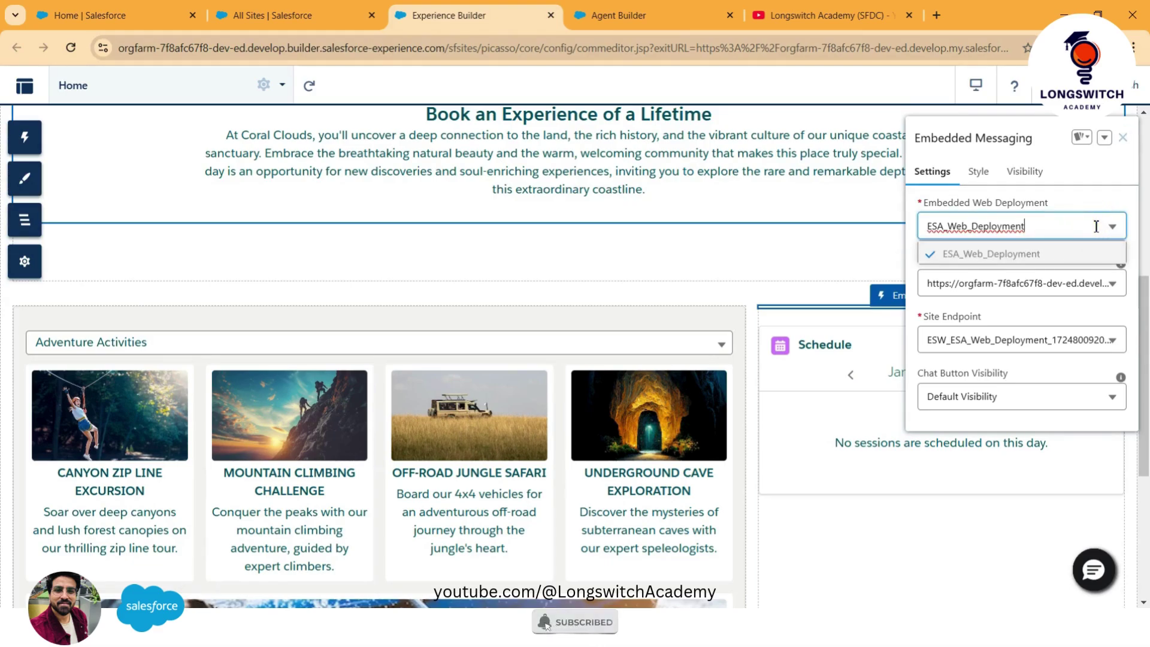
click(989, 283)
click(985, 338)
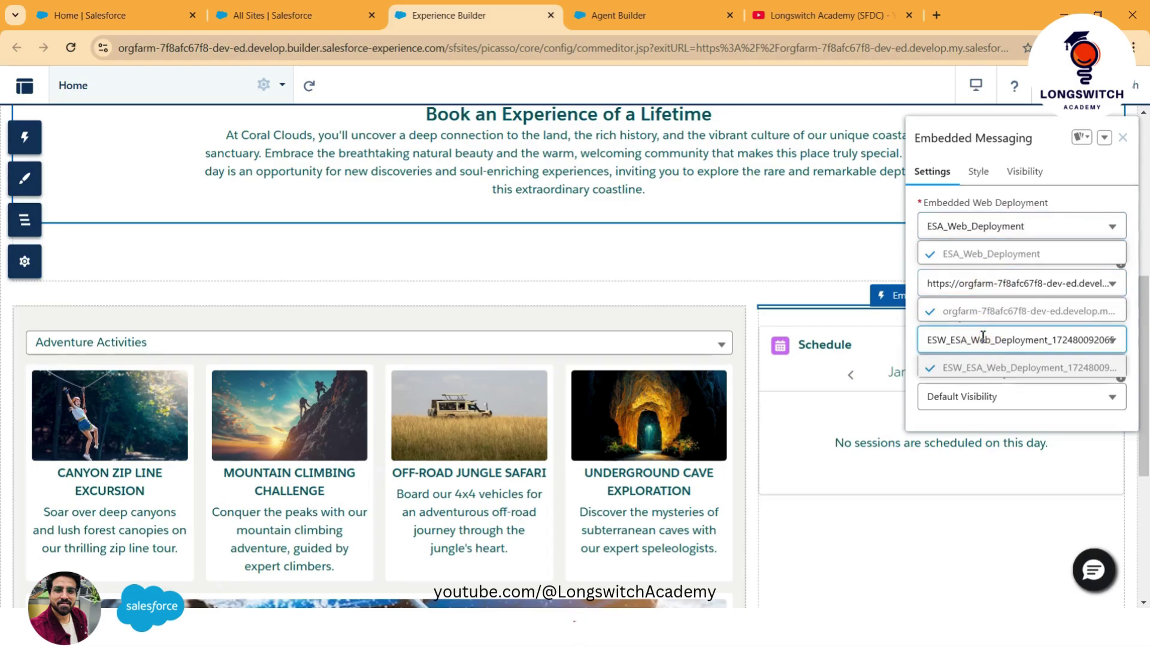
click(1003, 283)
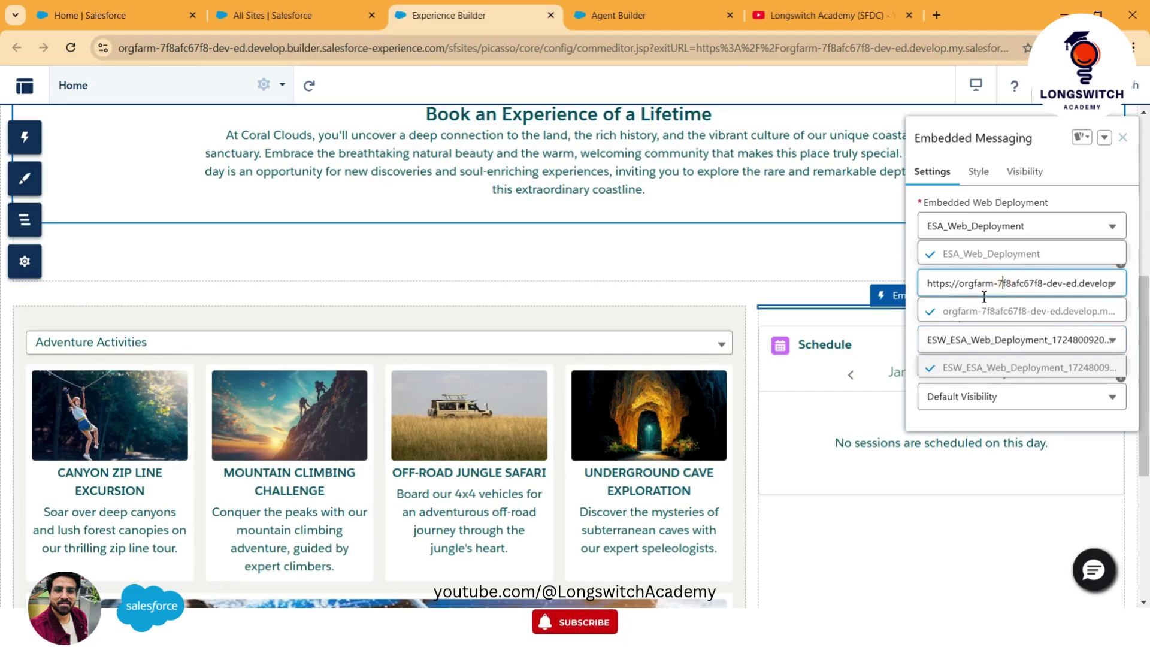
drag(1055, 136, 867, 150)
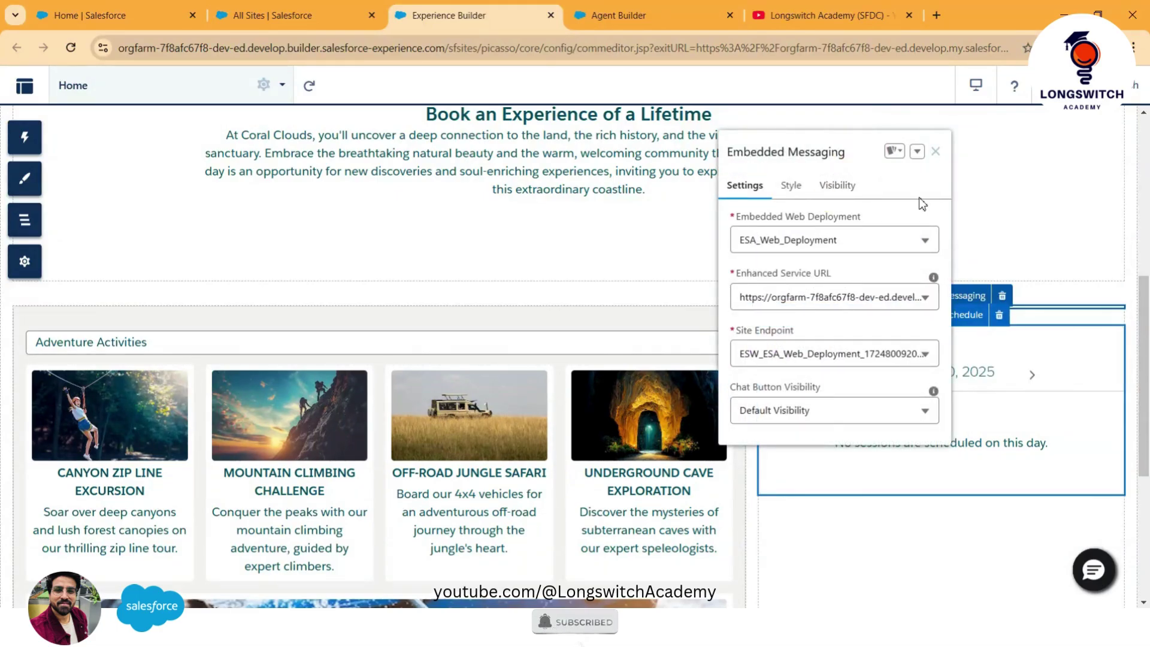
click(936, 154)
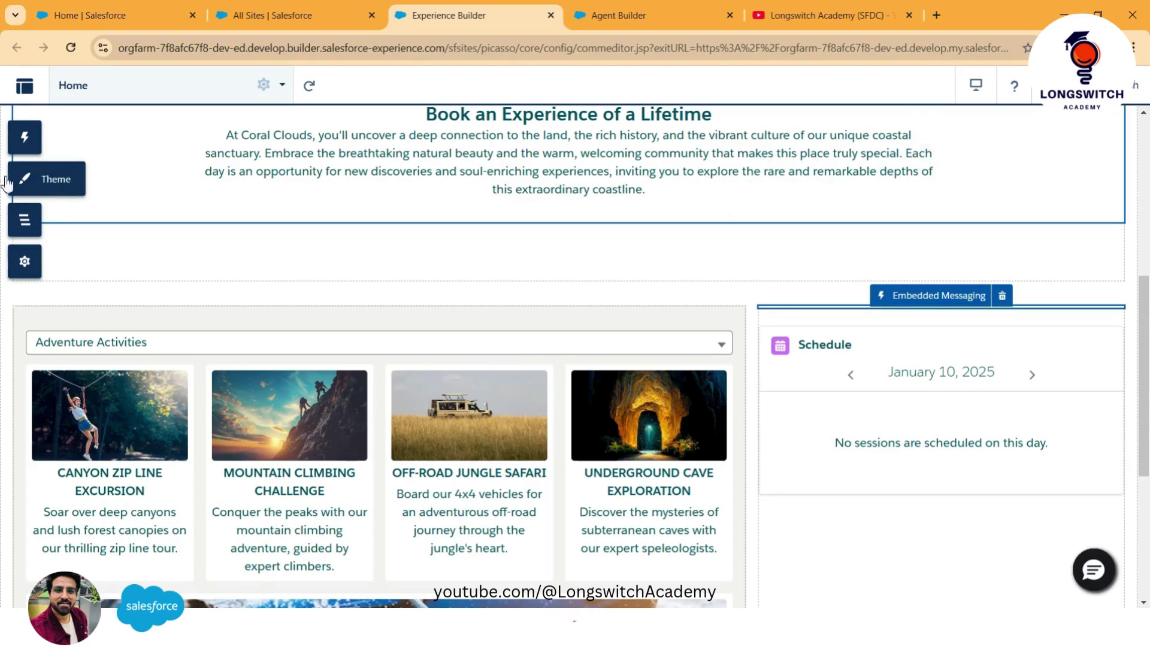
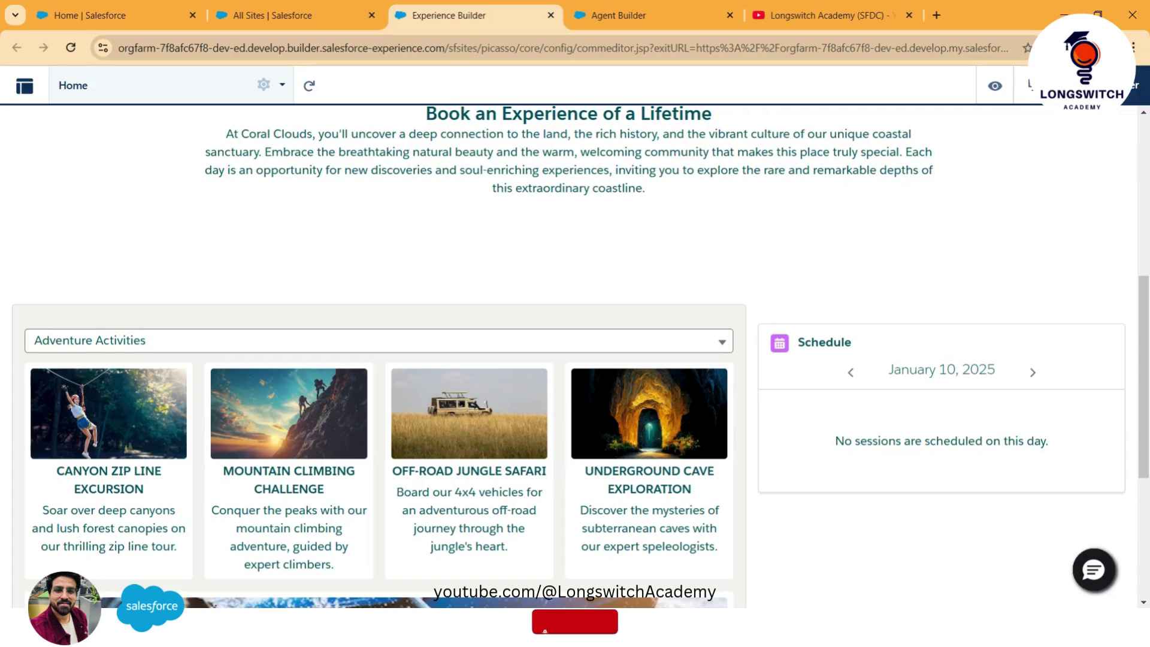
Step: Exit the builder preview and open the live coral-cloud site from the All Sites list
click(1129, 95)
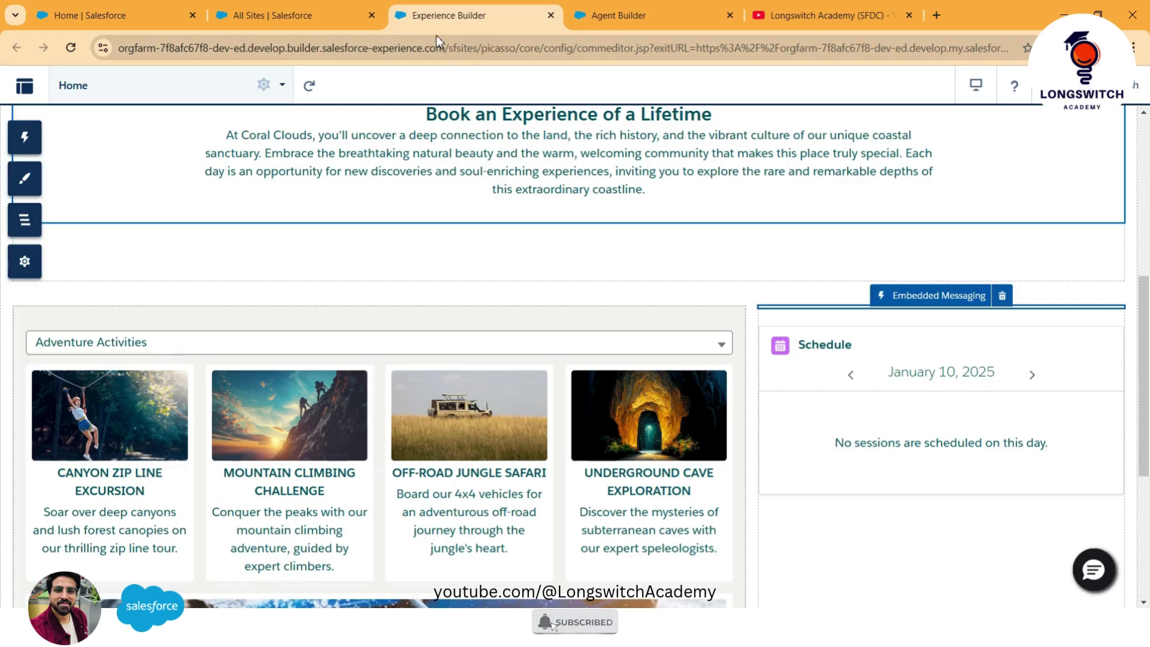
click(551, 16)
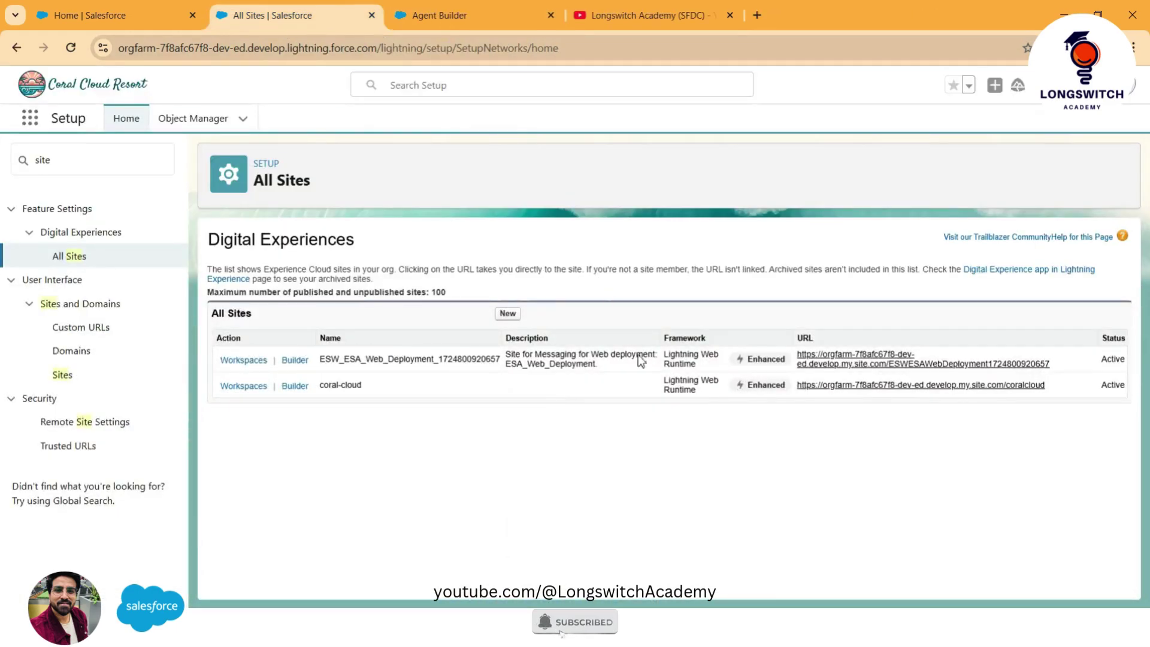
click(239, 386)
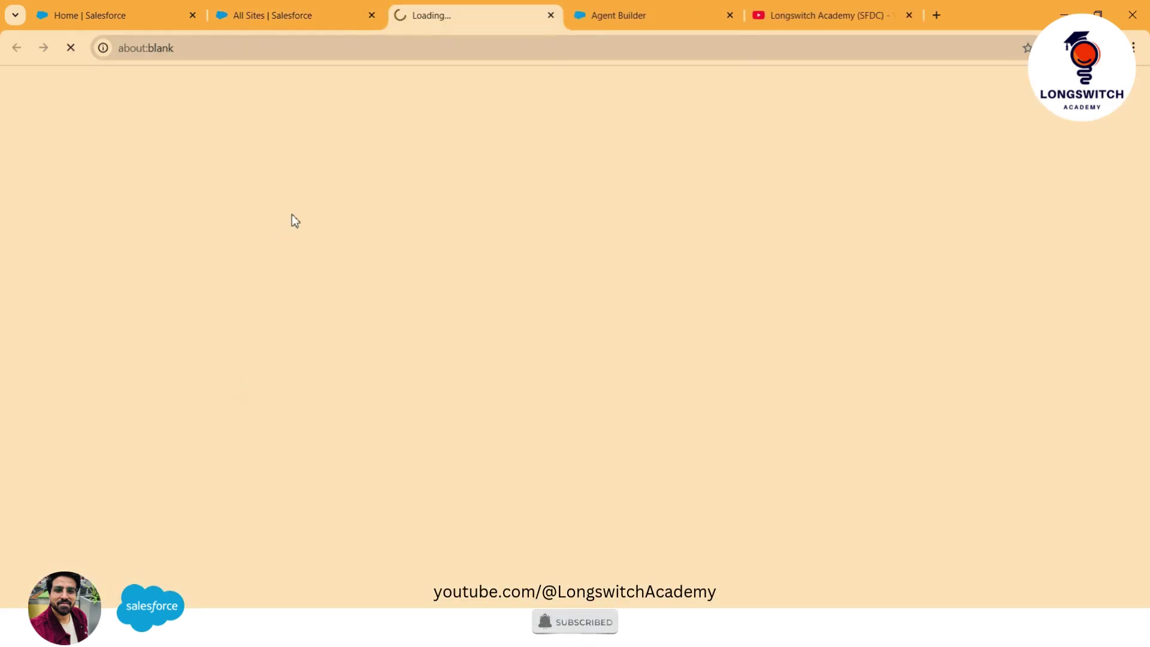
click(306, 23)
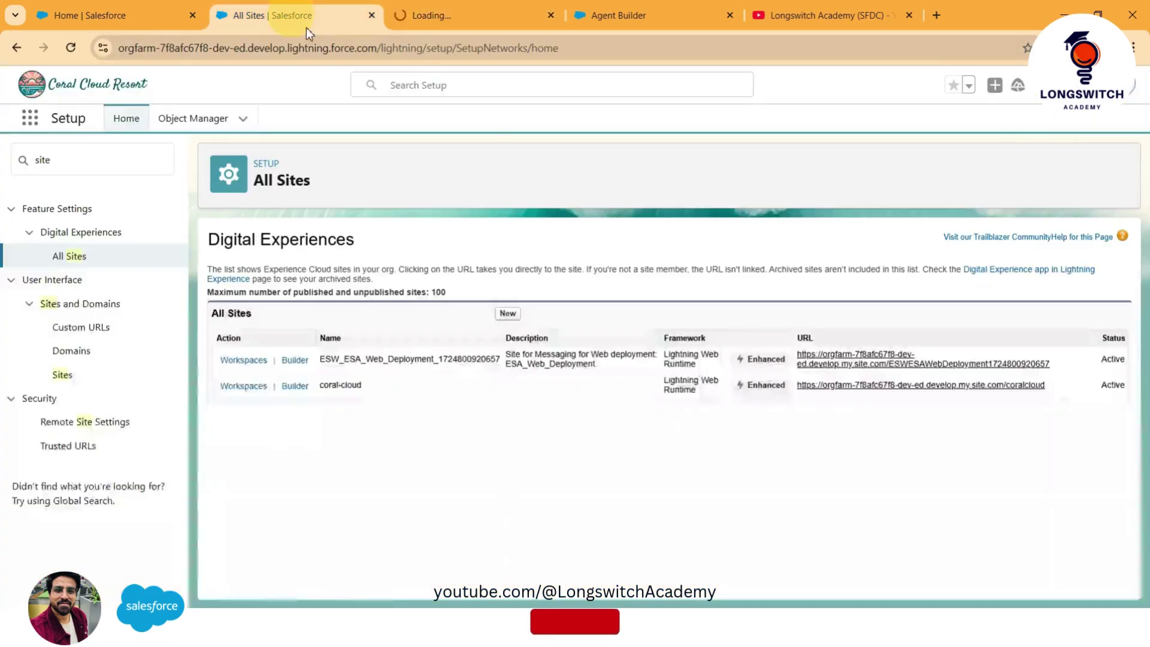
click(833, 386)
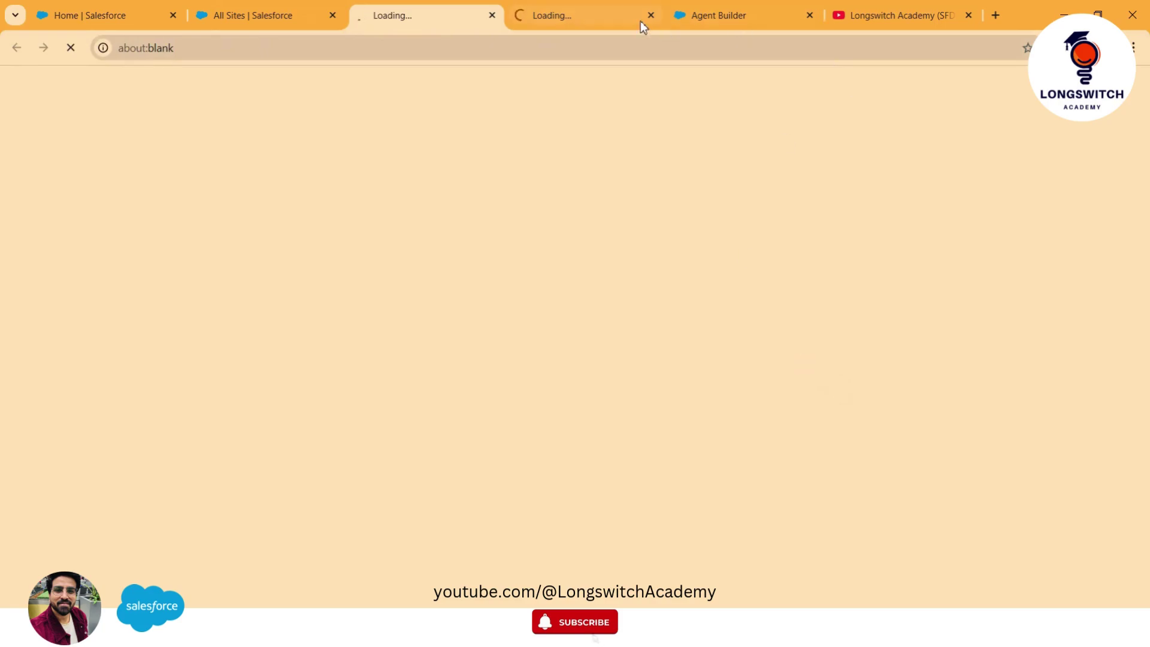
click(649, 17)
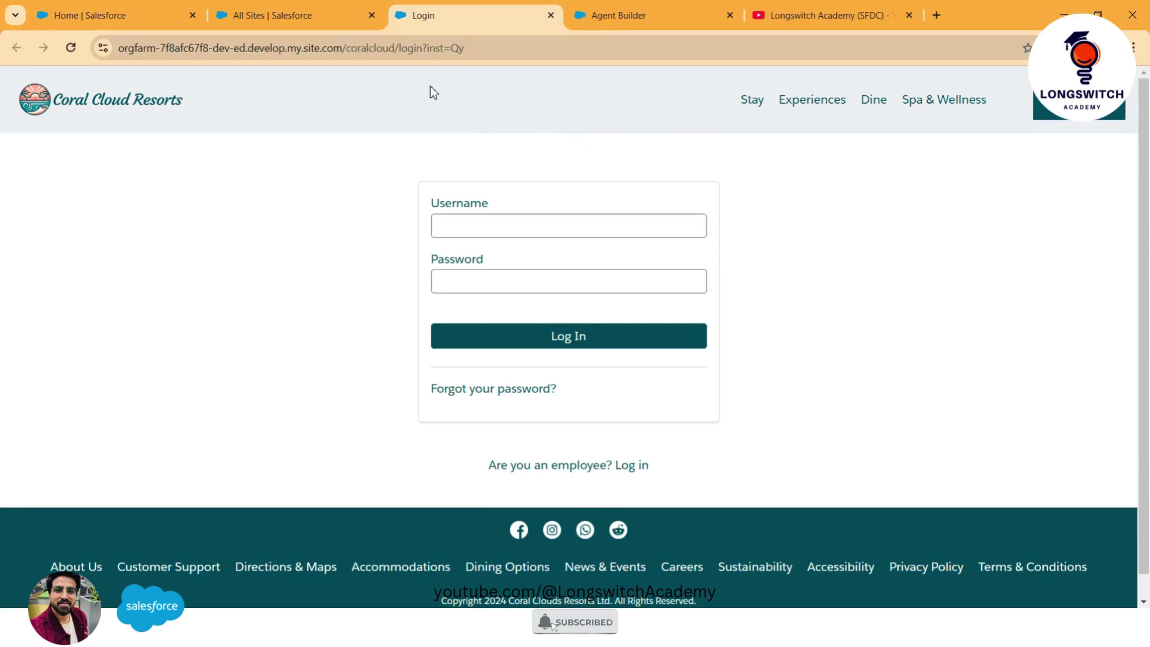
Step: Remove the login part after "coralcloud/" from the site address and load the resort's home page
drag(414, 56, 508, 48)
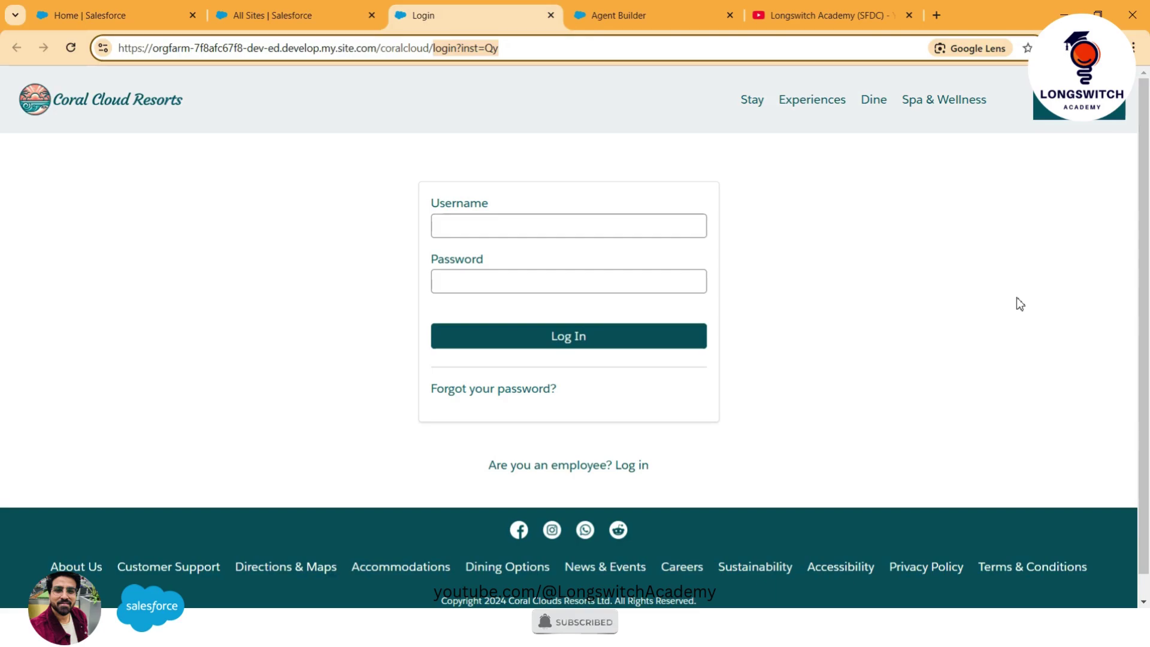
key(BackSpace)
key(Return)
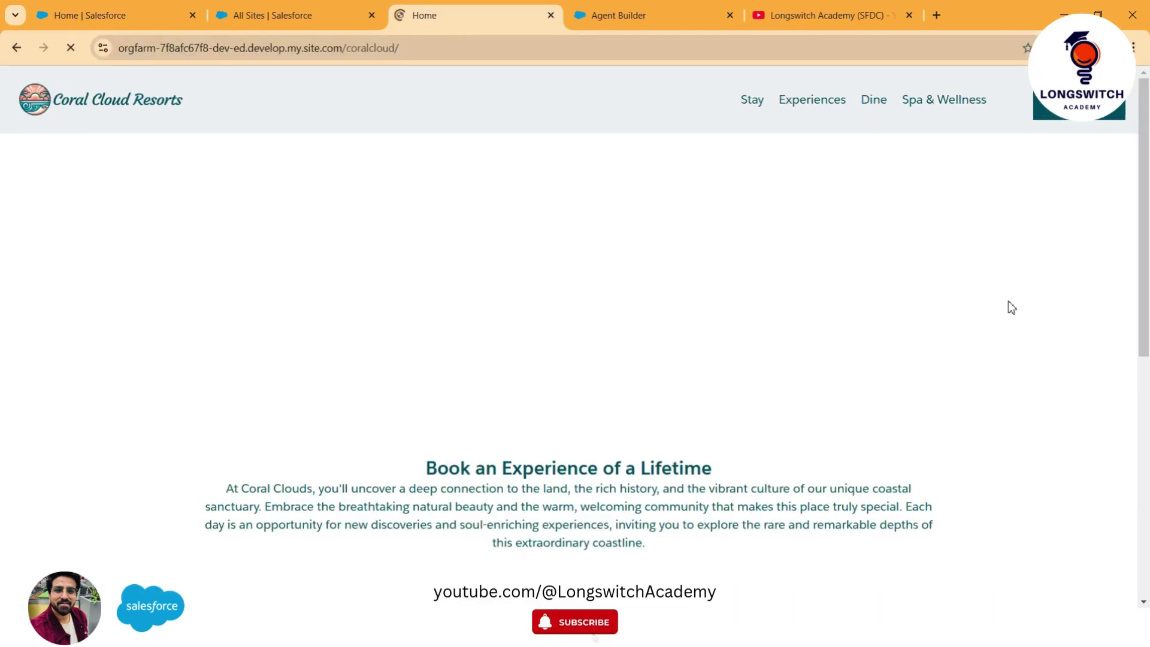
scroll(1008, 324, down, 5)
scroll(896, 307, up, 5)
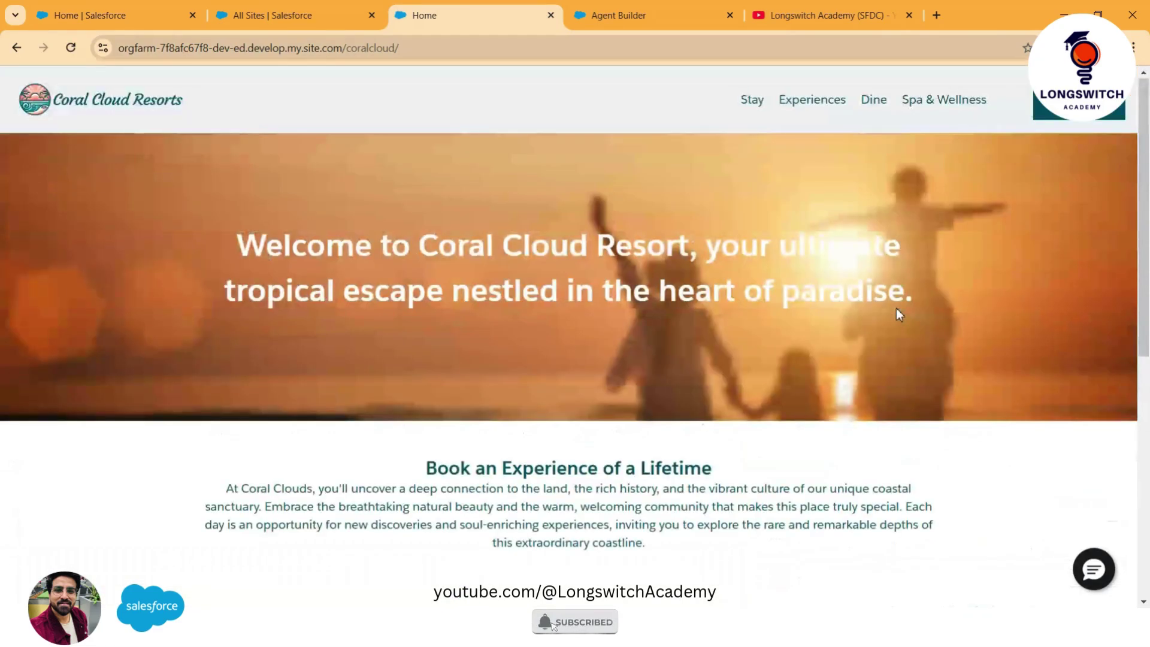
Step: Open the chat on the coral-cloud home page and send the message "hello" to the agent
scroll(1089, 498, down, 4)
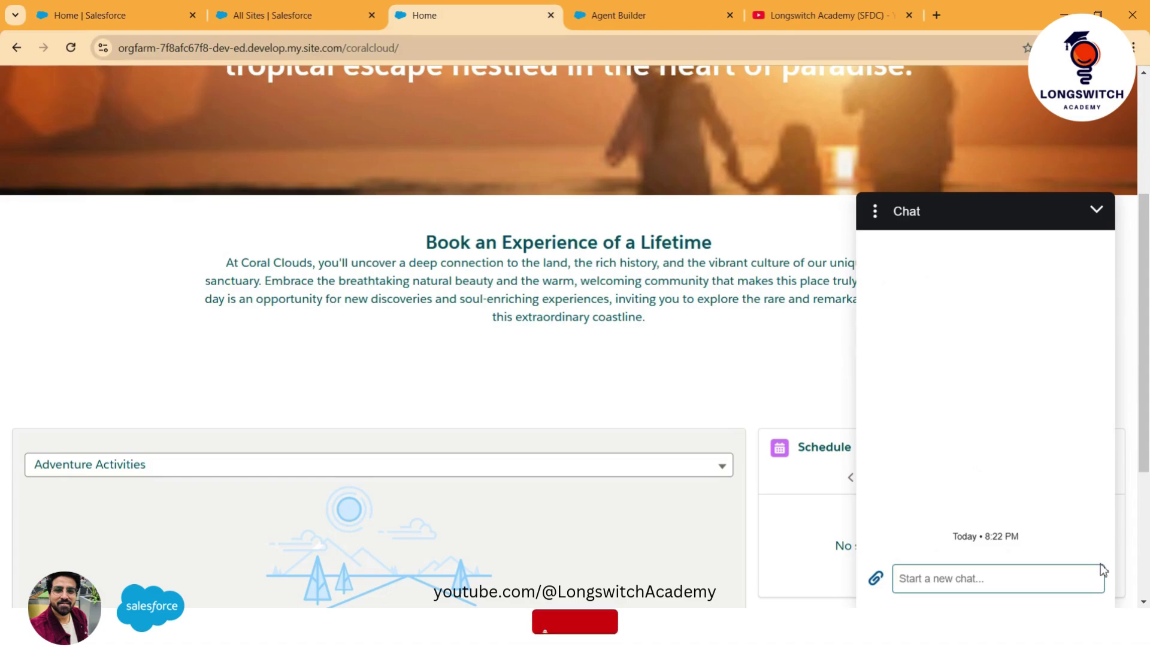
text(hello)
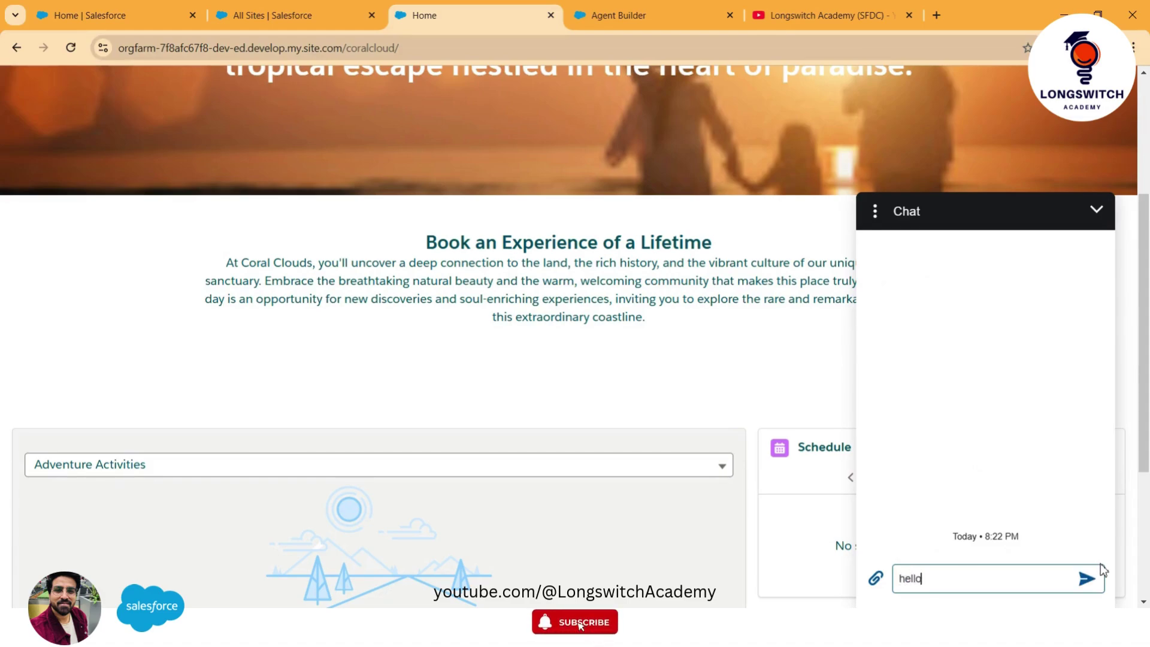
key(Return)
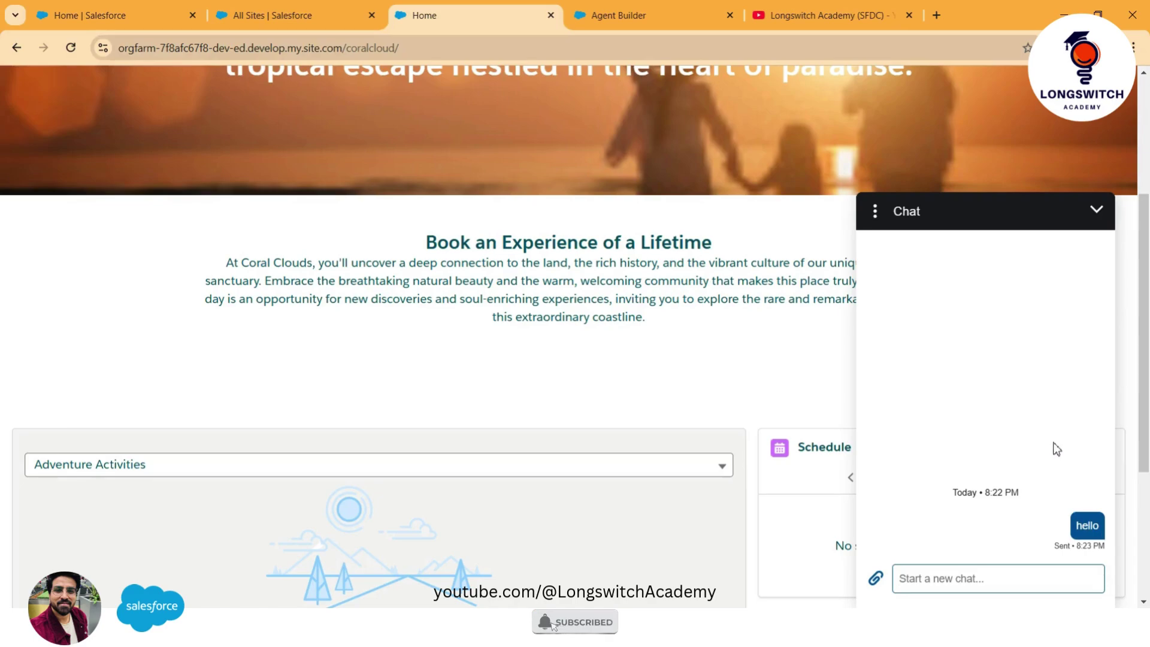
scroll(1052, 430, down, 1)
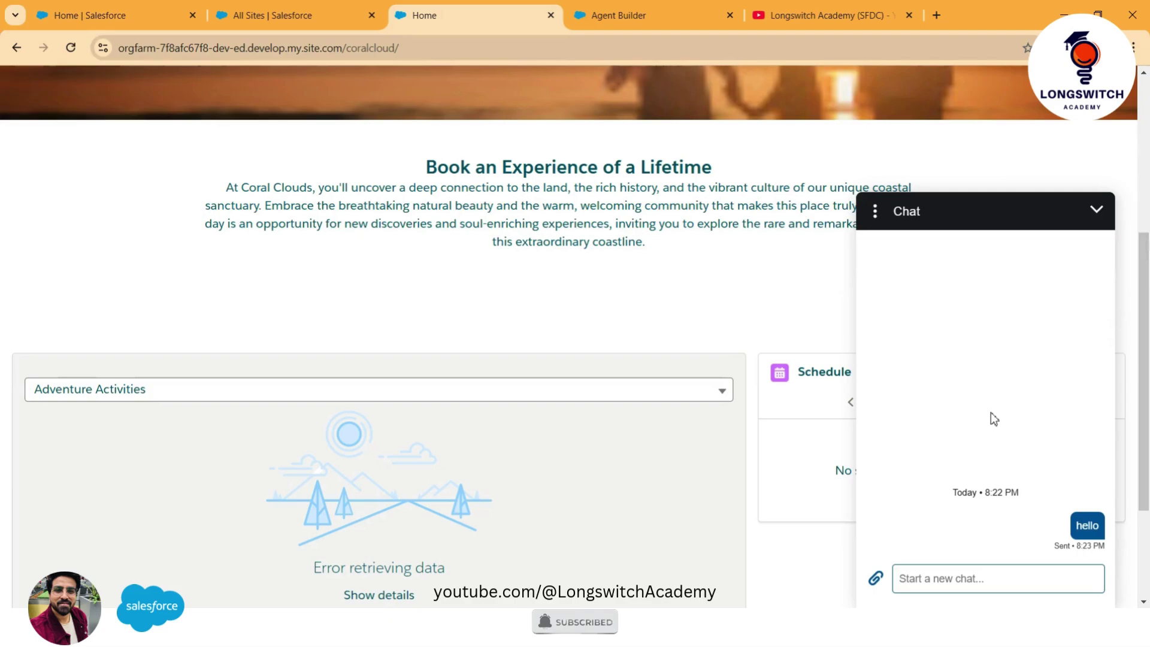
scroll(990, 412, up, 1)
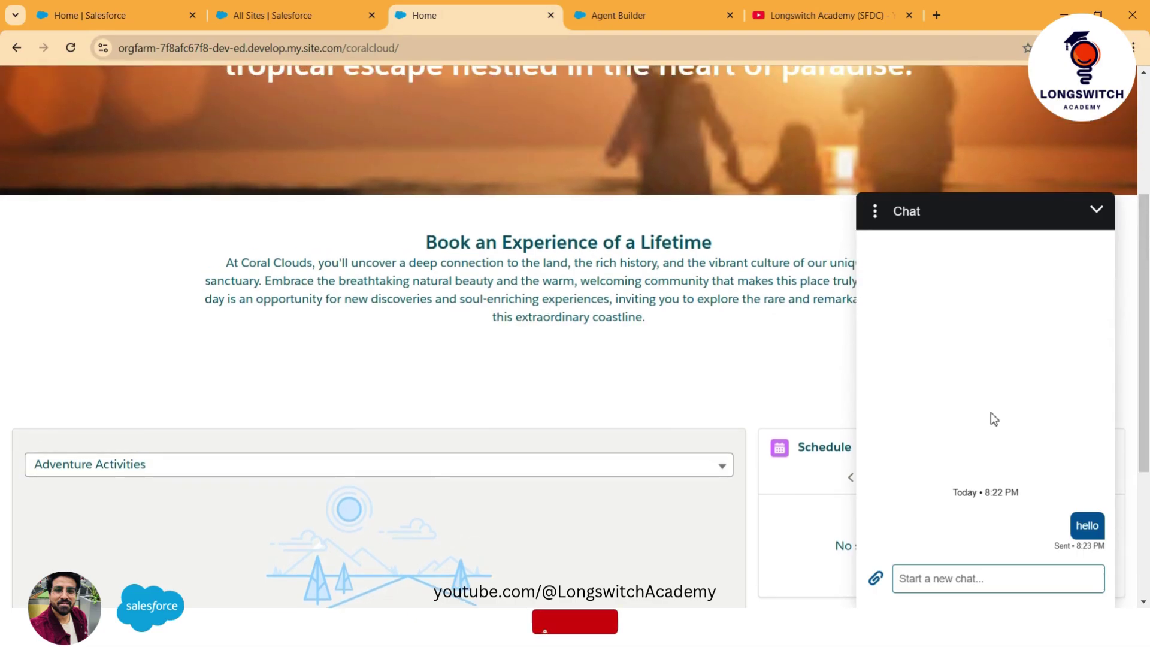
Step: Return to Setup, search for "agent" and open the Agents page at its list of agents
click(604, 18)
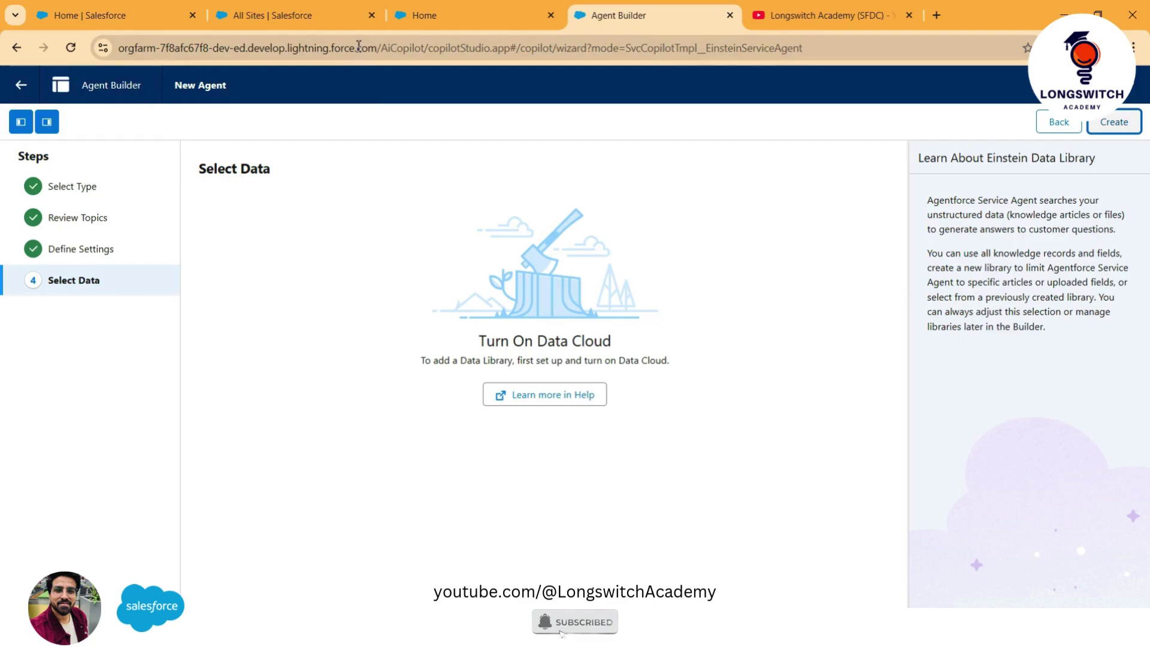
click(249, 16)
click(80, 158)
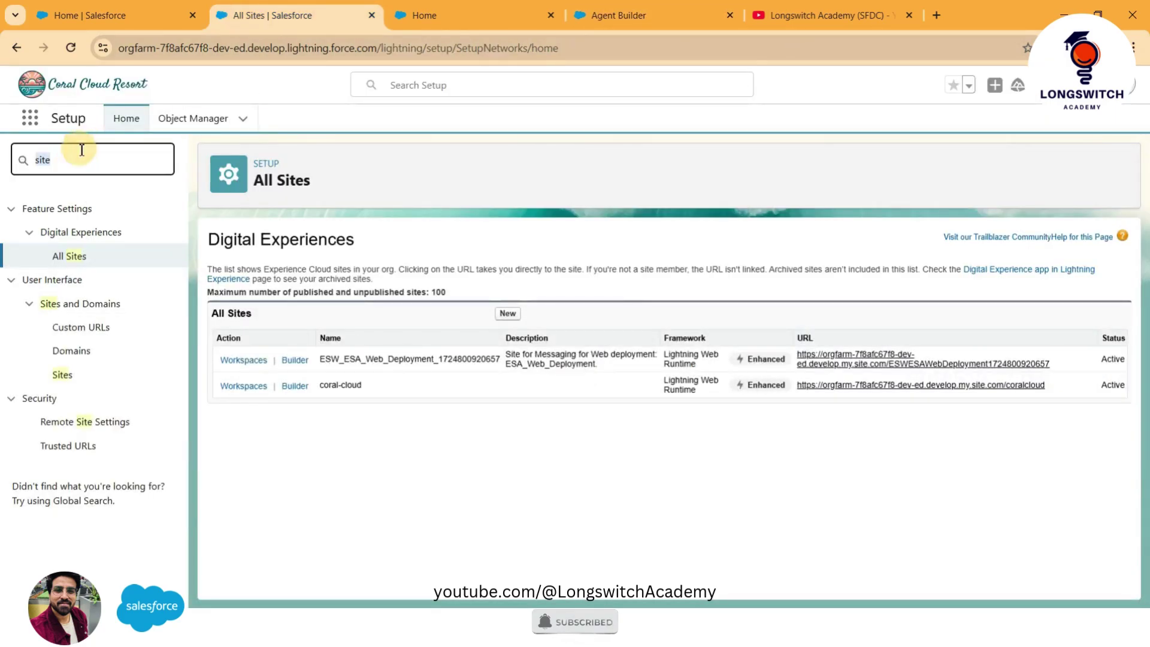
key(ctrl+a)
text(agent)
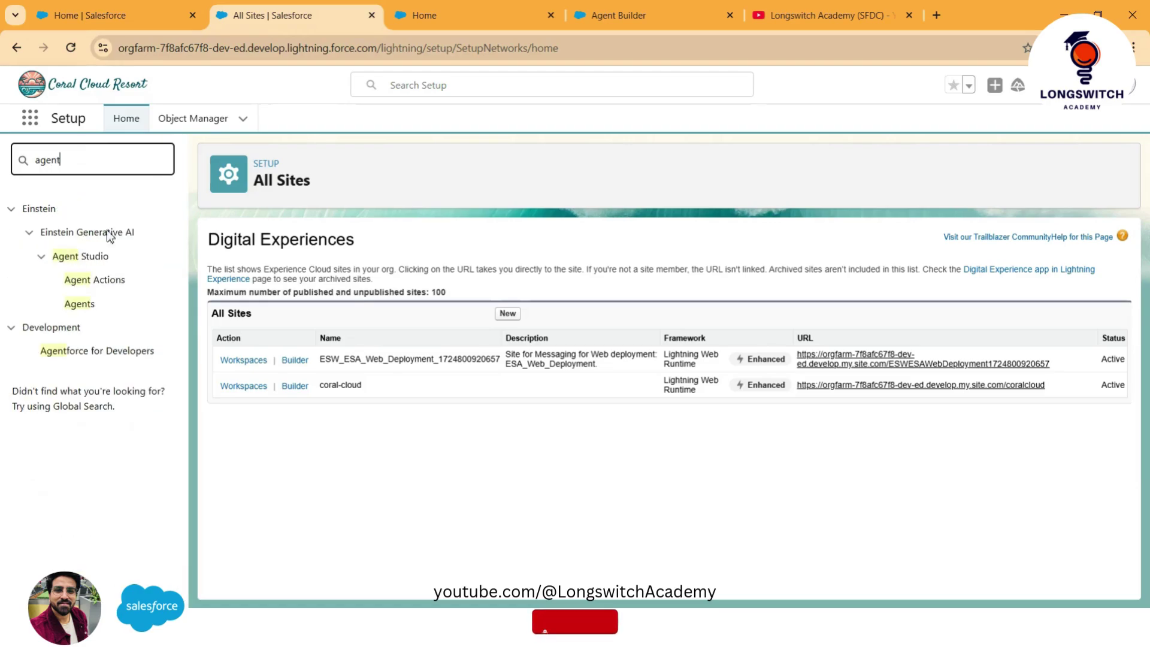
click(80, 304)
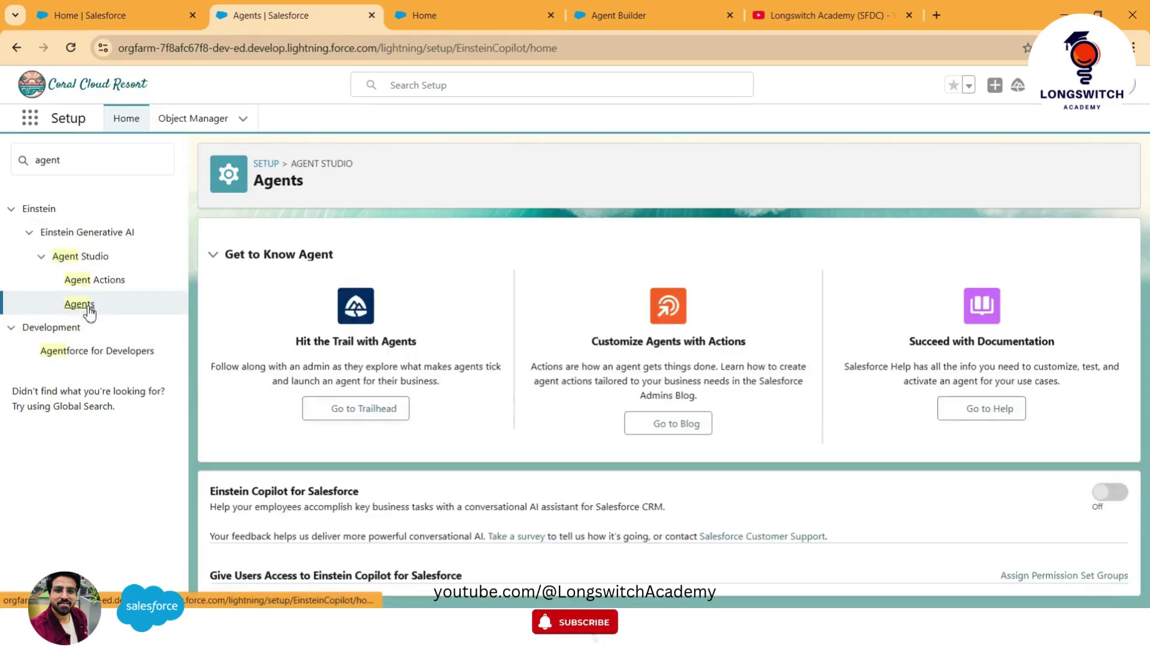
scroll(419, 402, down, 2)
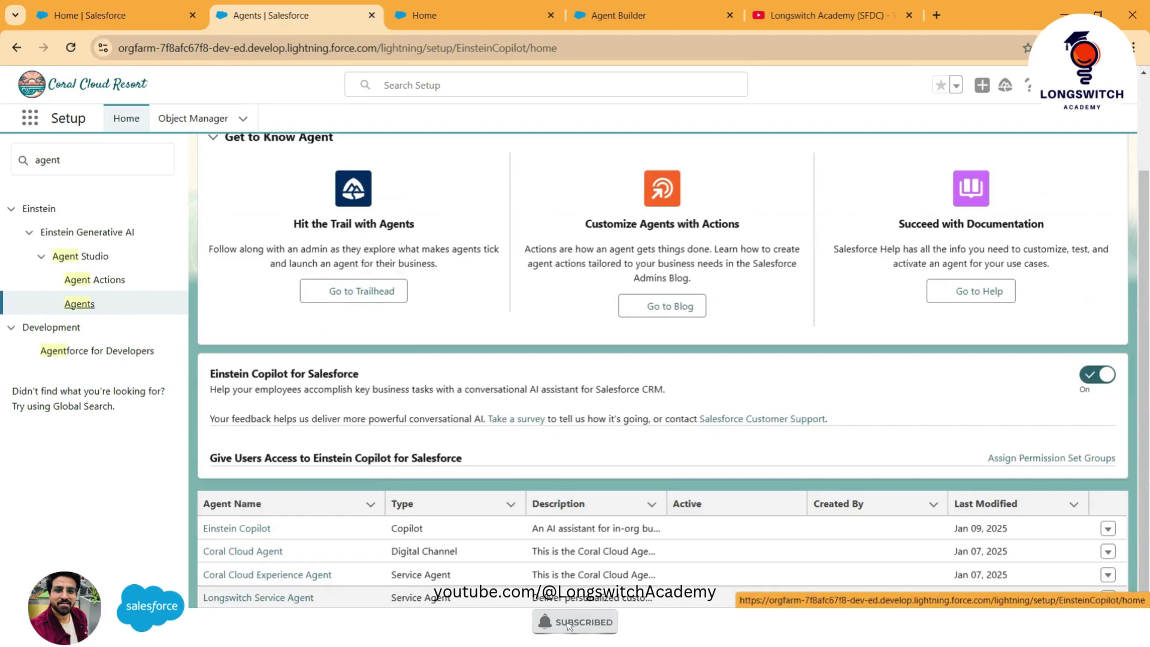
Step: Open the Longswitch Service Agent in the builder and activate it
click(288, 597)
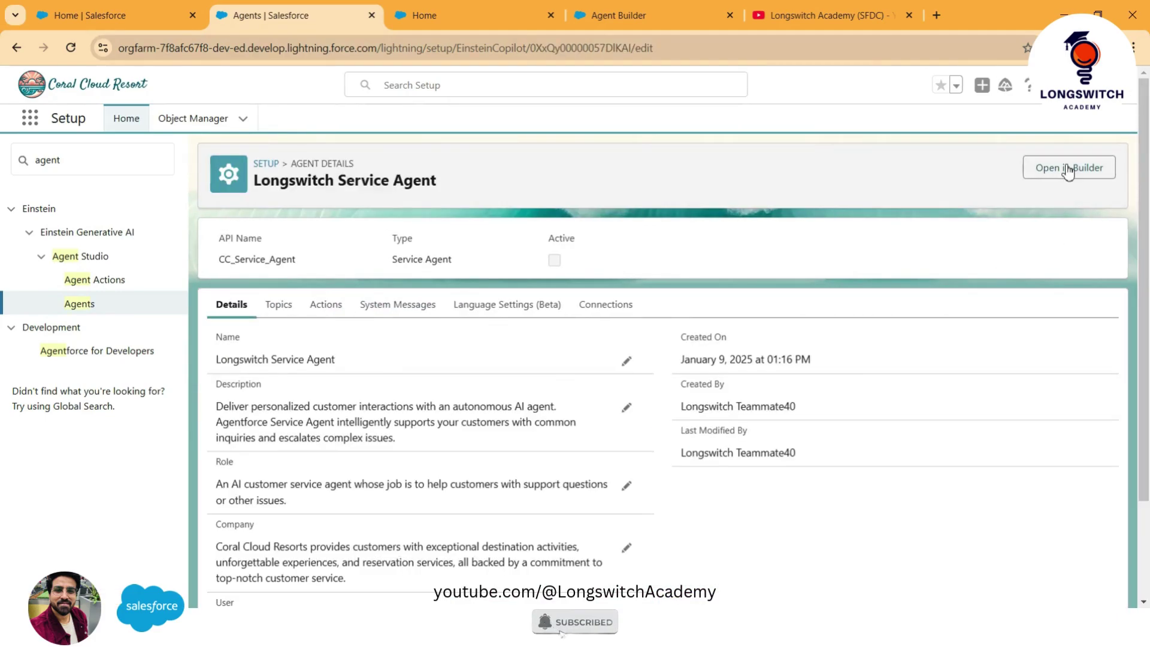
click(1086, 170)
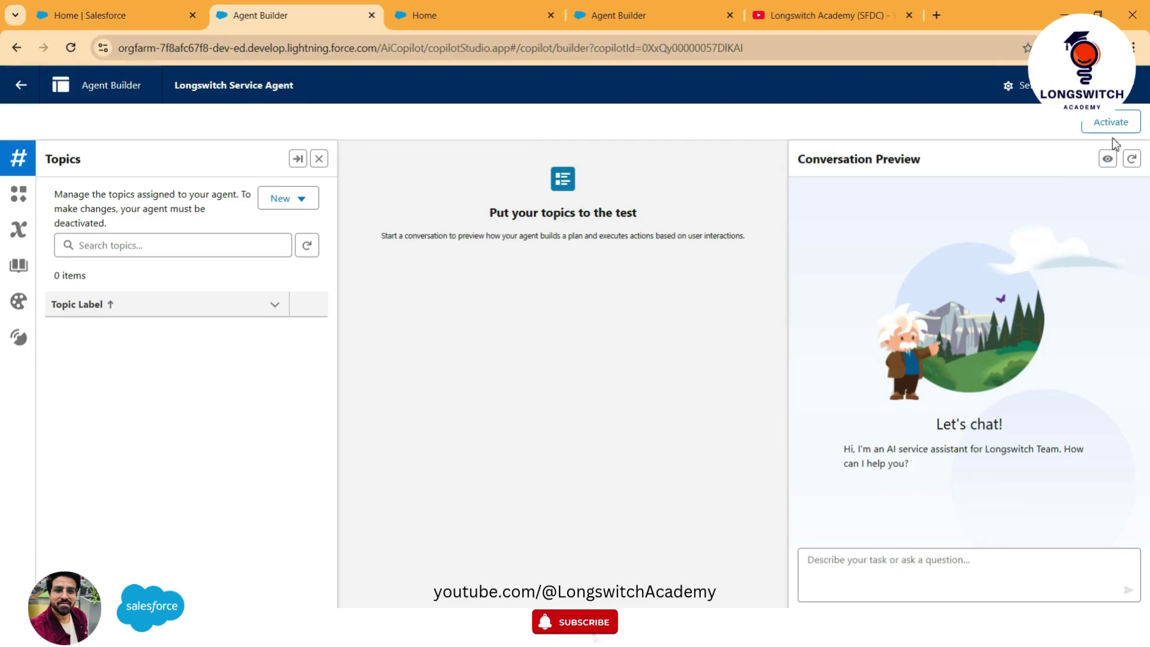
click(1108, 126)
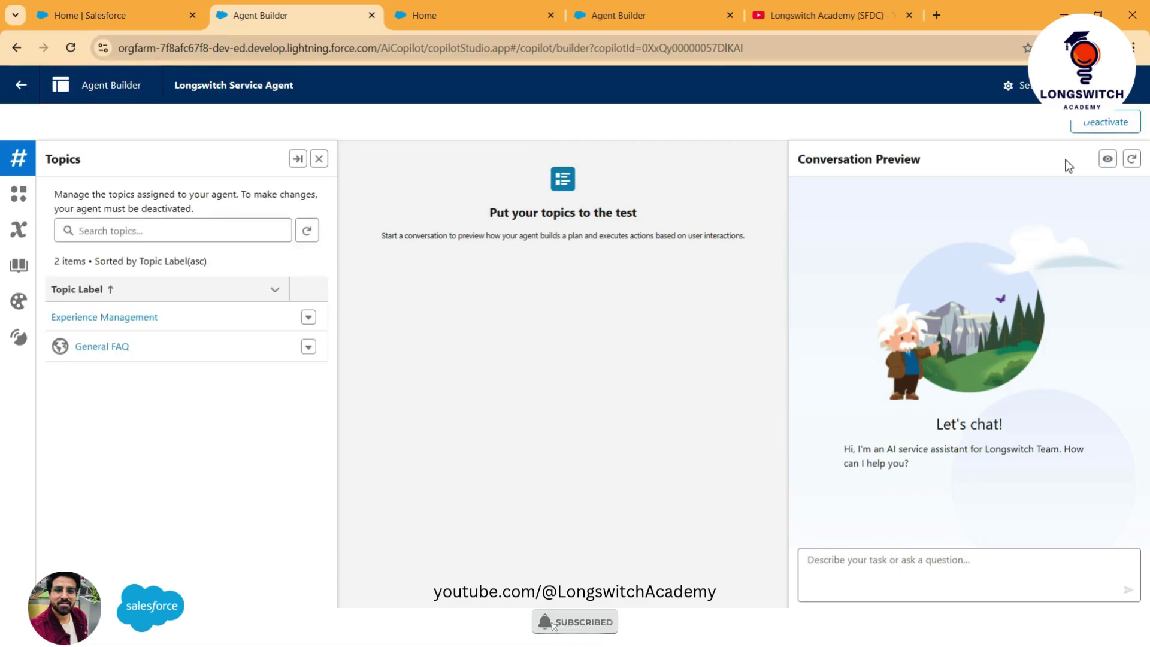
Step: Copy the coral-cloud site's address, close its tab and load the address in a new tab
click(615, 21)
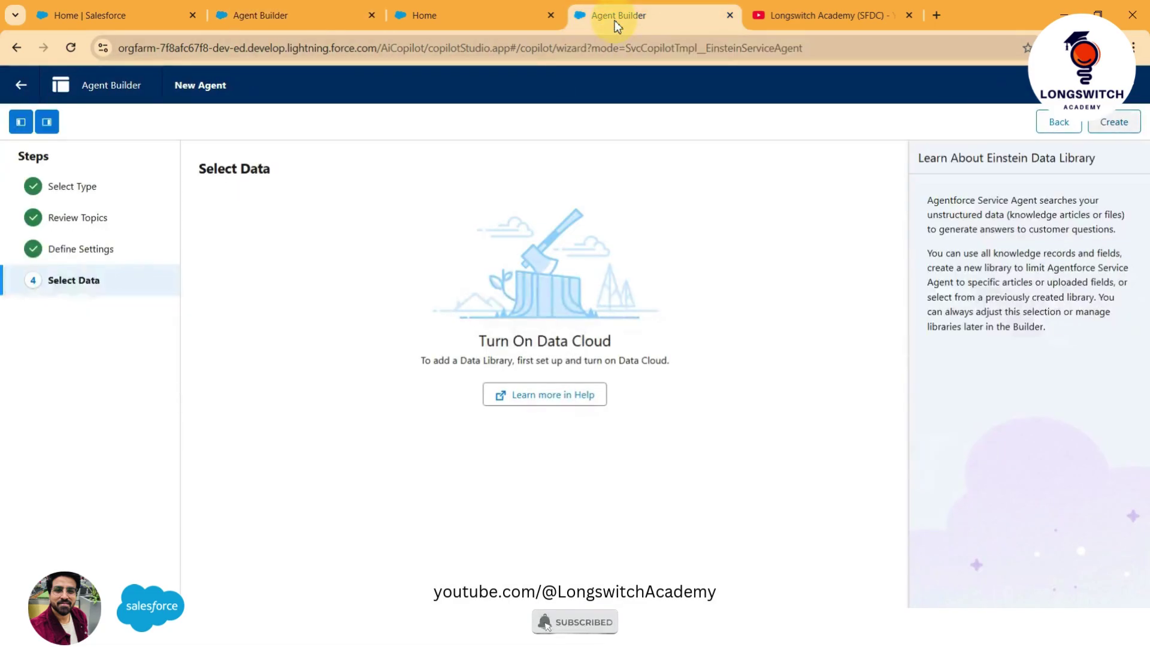
click(454, 20)
click(81, 49)
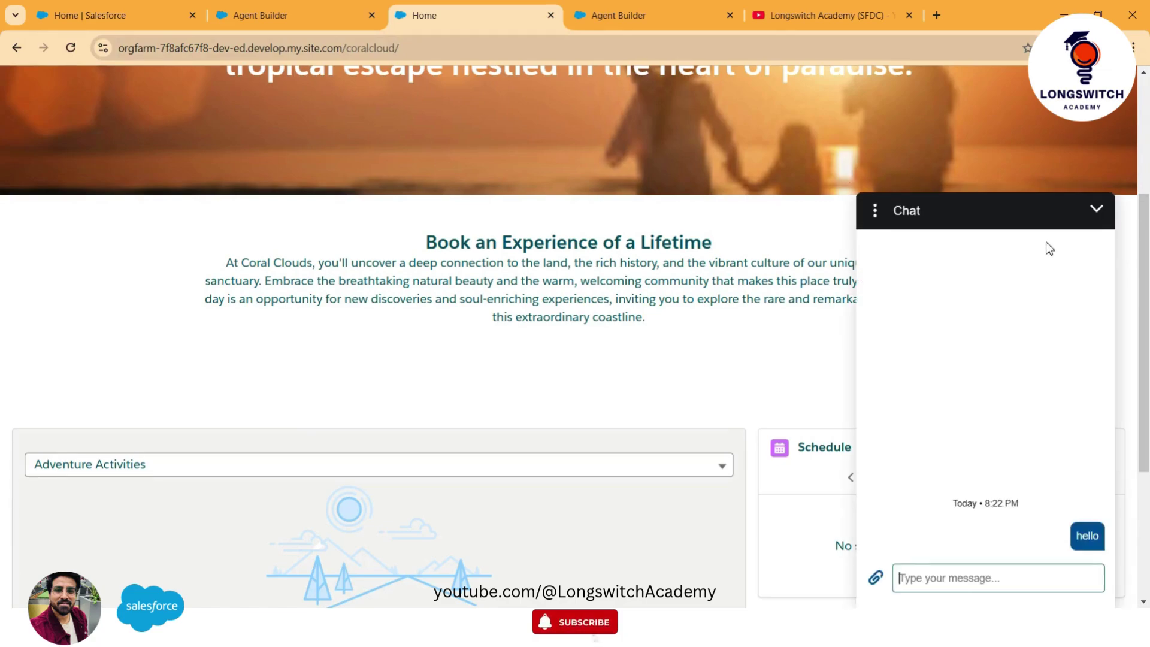
click(372, 49)
key(ctrl+c)
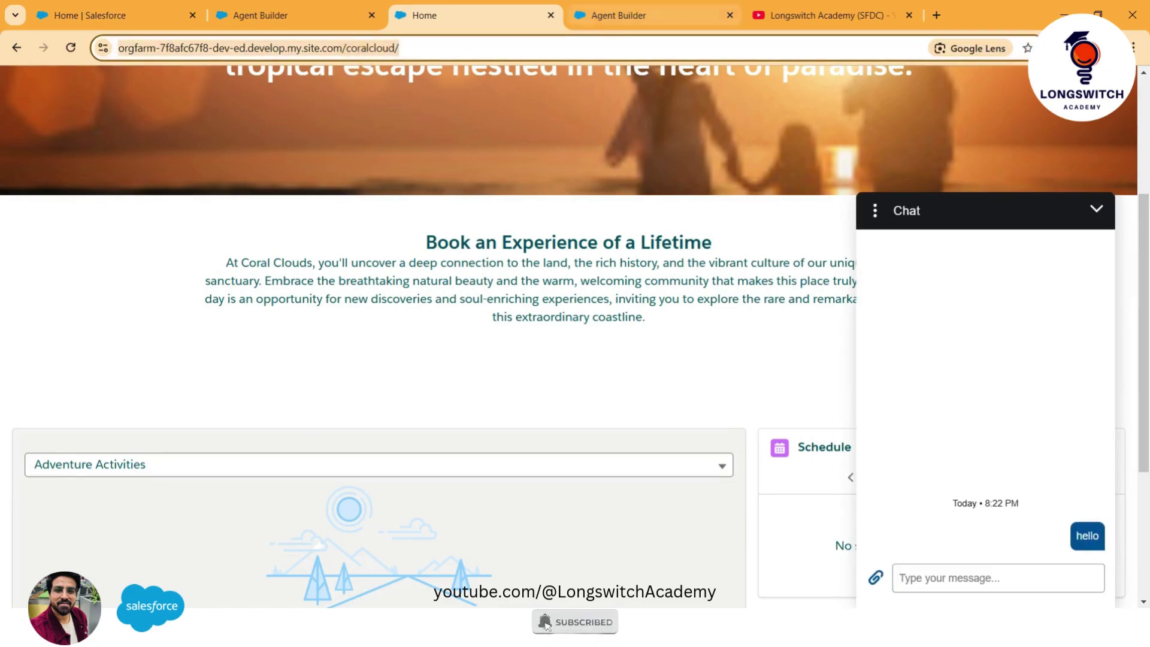
click(551, 15)
click(757, 15)
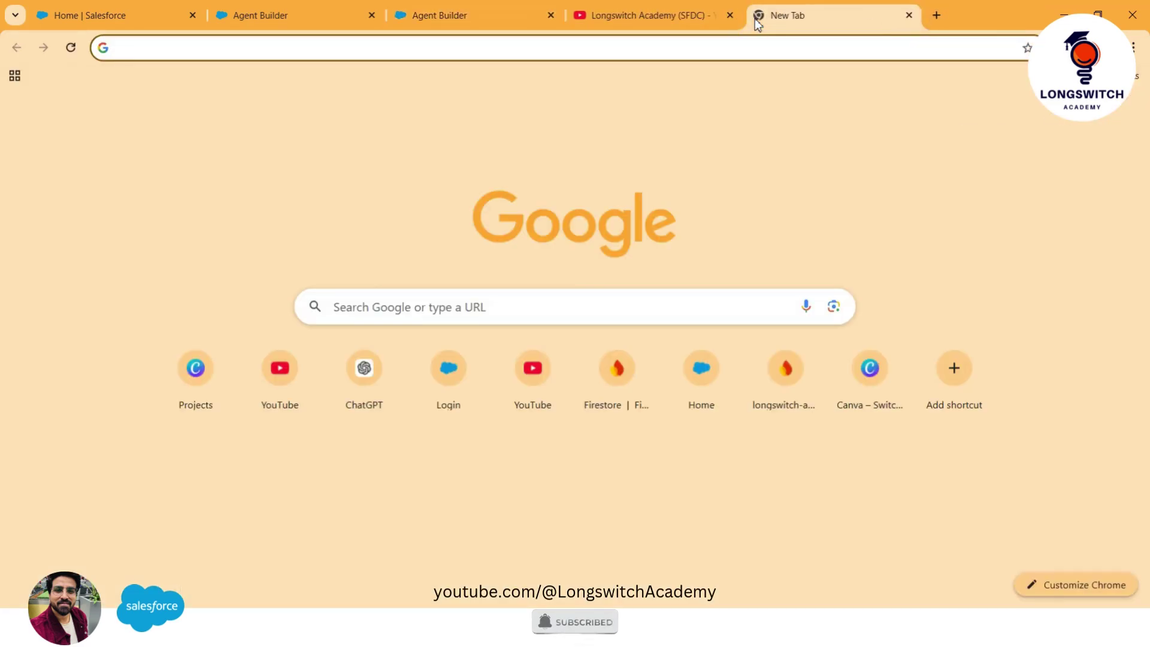
key(ctrl+v)
key(Return)
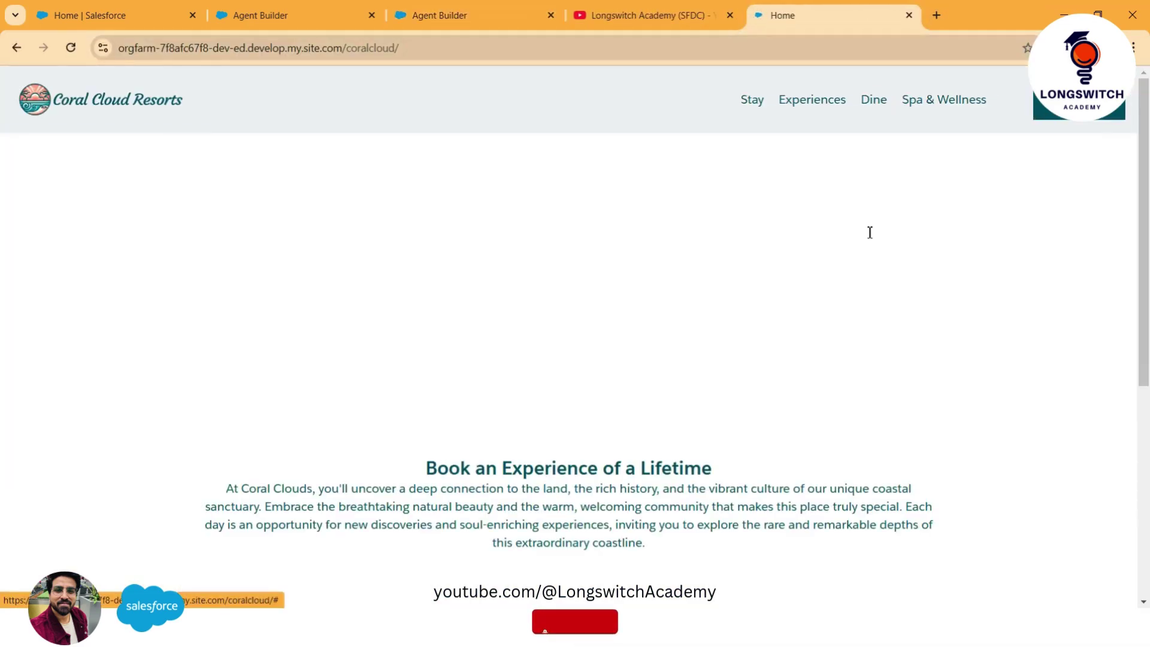
Step: Open the chat on the reloaded coral-cloud home page and send the message "I need help"
scroll(959, 371, down, 3)
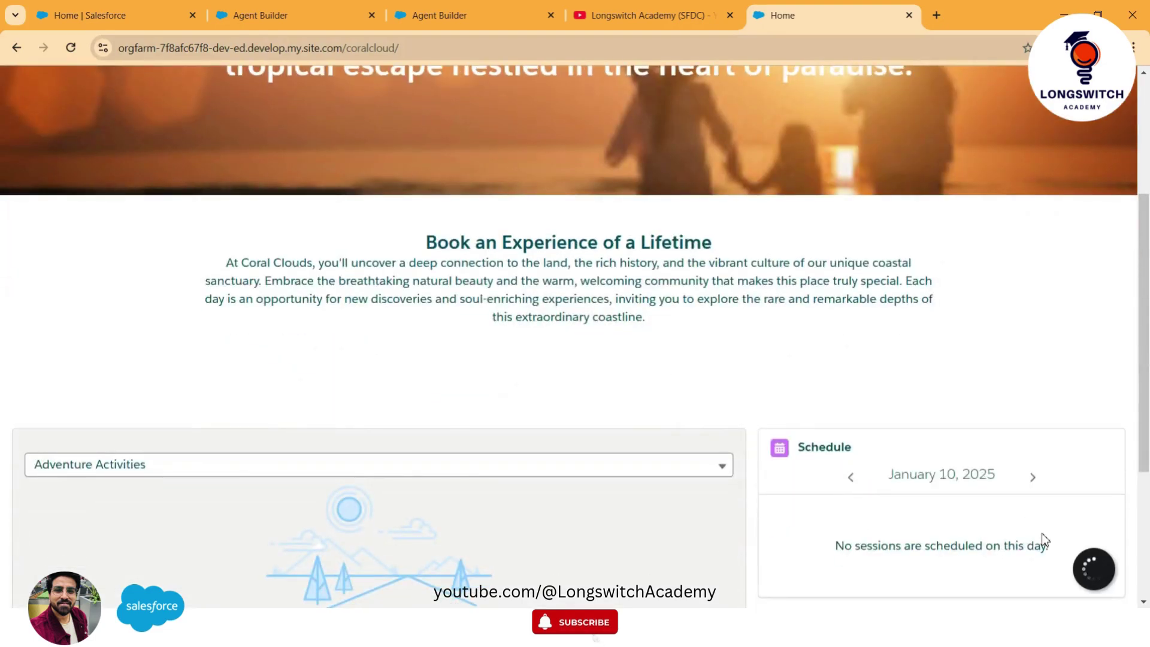
click(1095, 570)
scroll(1007, 439, down, 2)
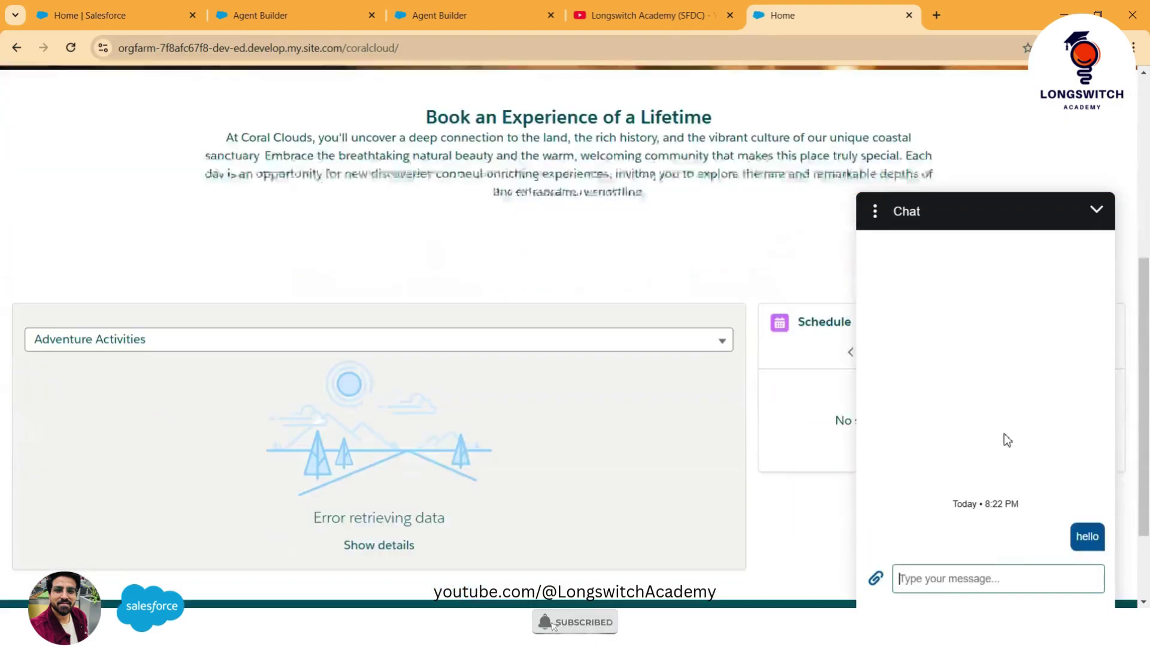
scroll(1004, 433, up, 5)
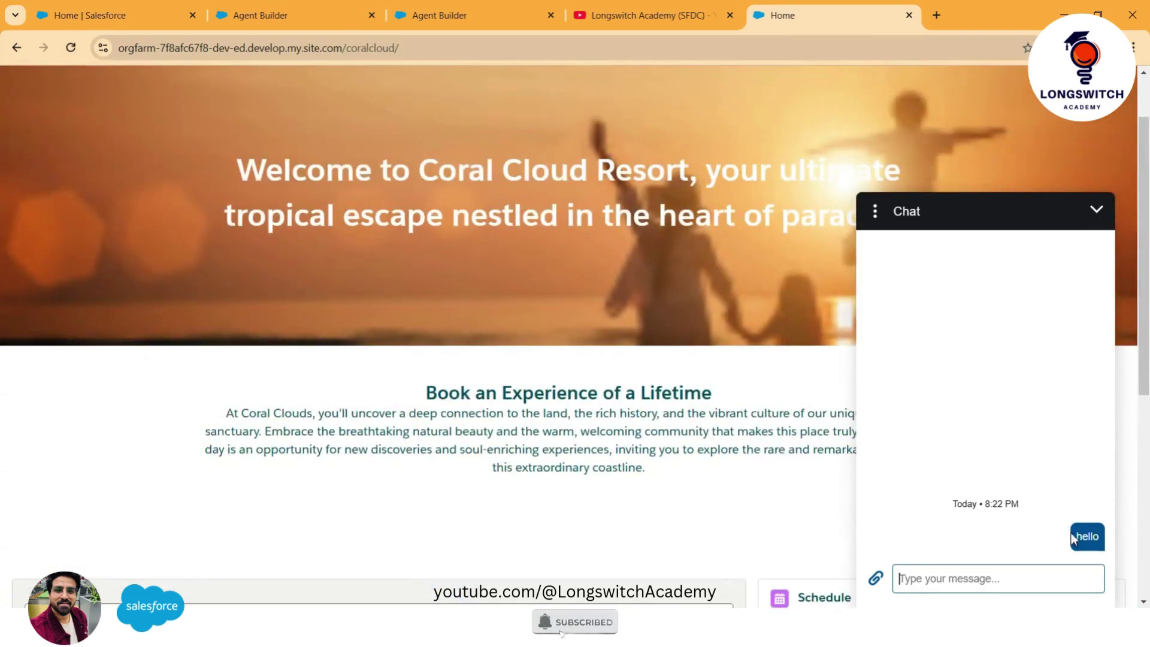
double_click(1090, 535)
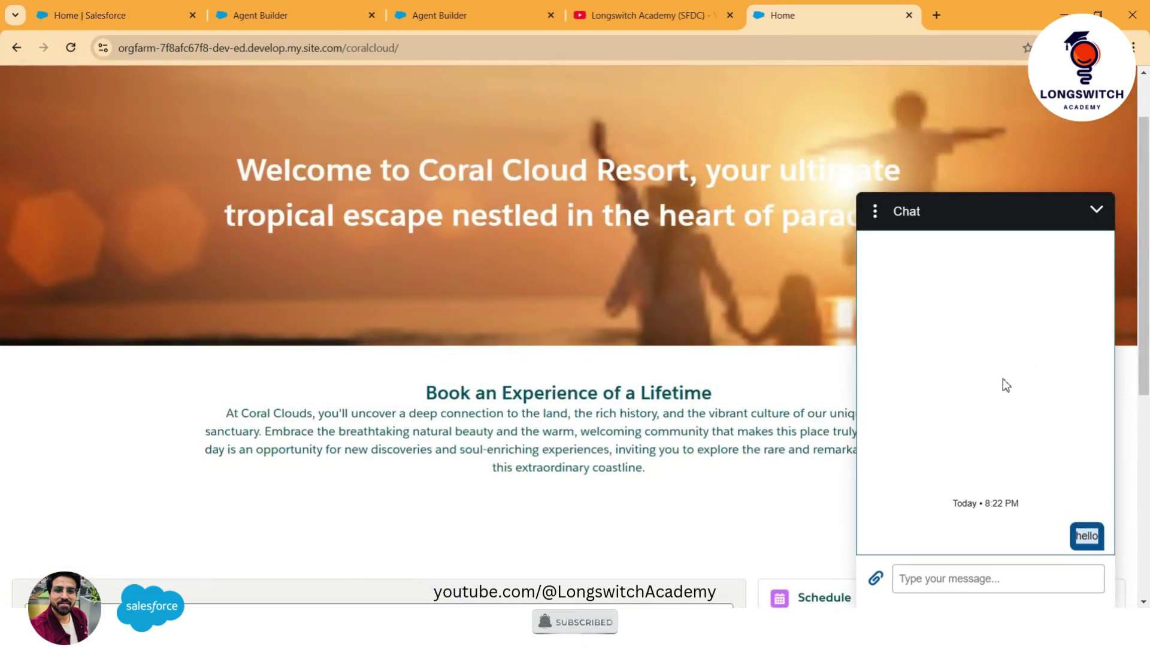
click(916, 583)
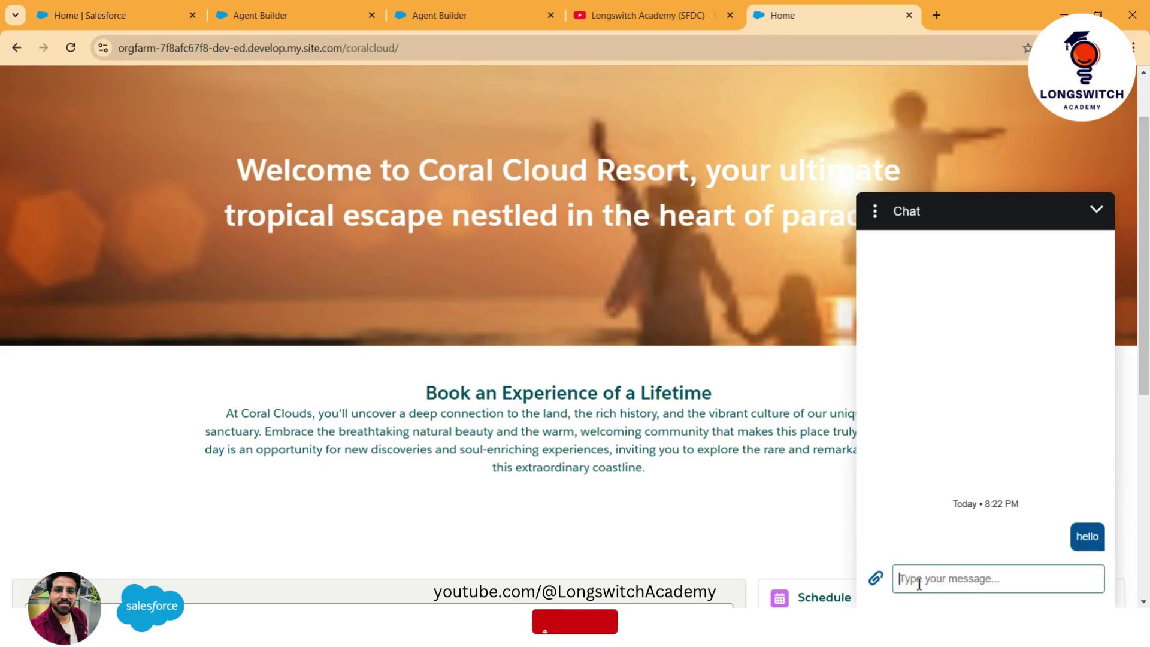
text(I need hel)
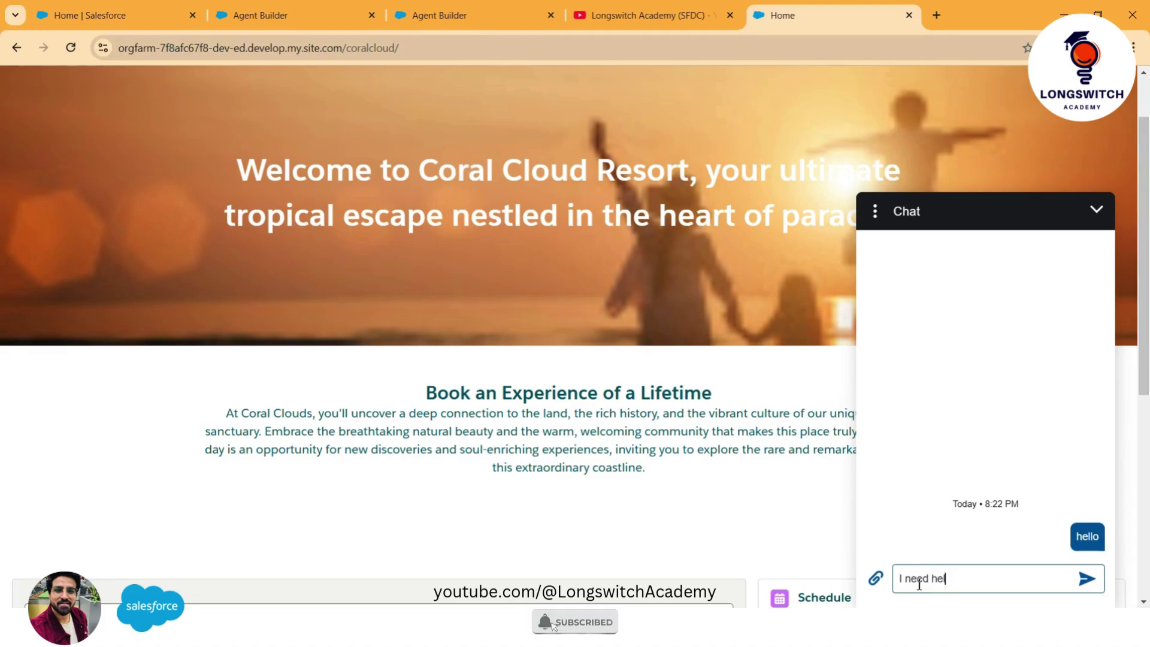
text(p)
key(Return)
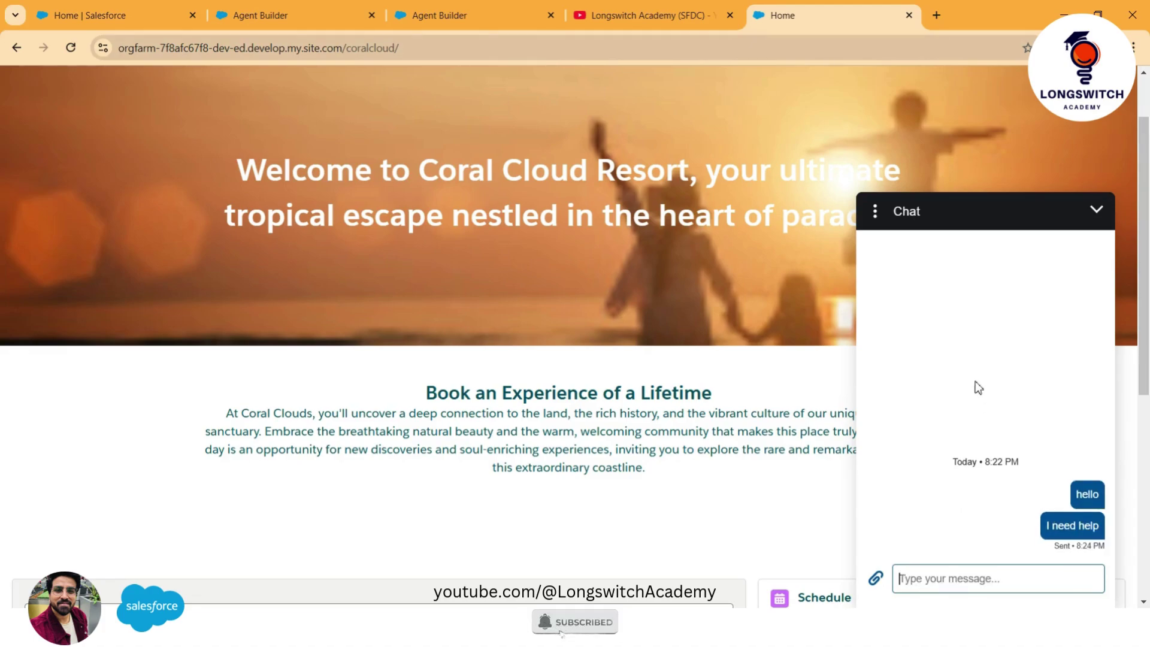
Step: Check the Longswitch Service Agent's activation in the builder, then return to the site and minimize the chat
click(440, 16)
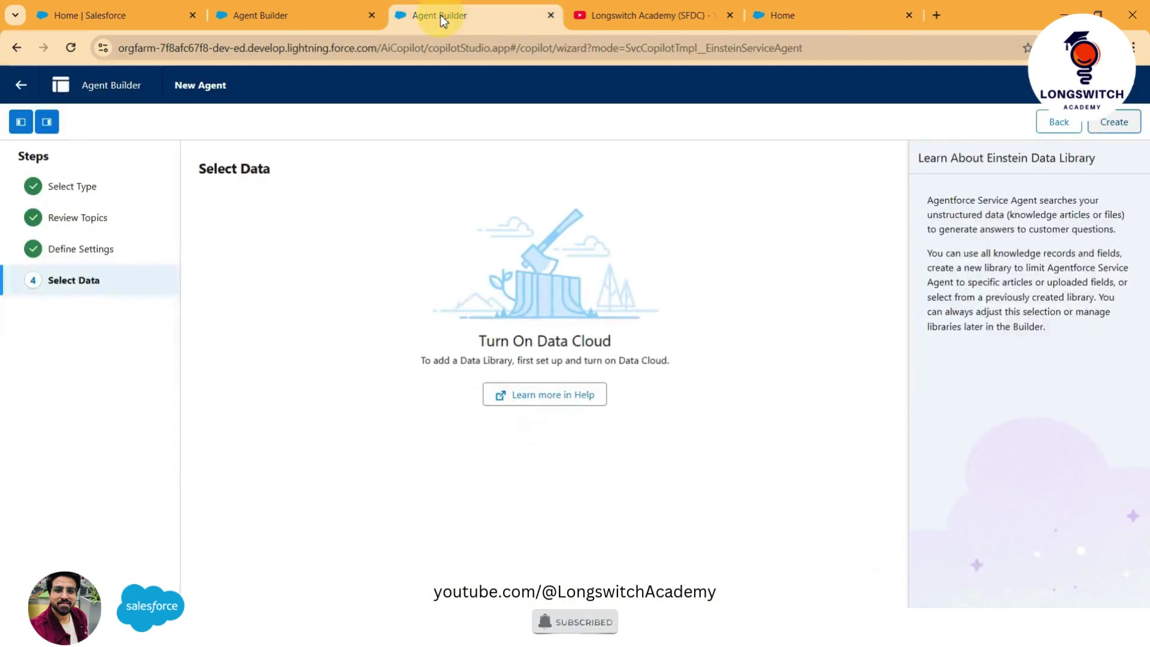
click(328, 15)
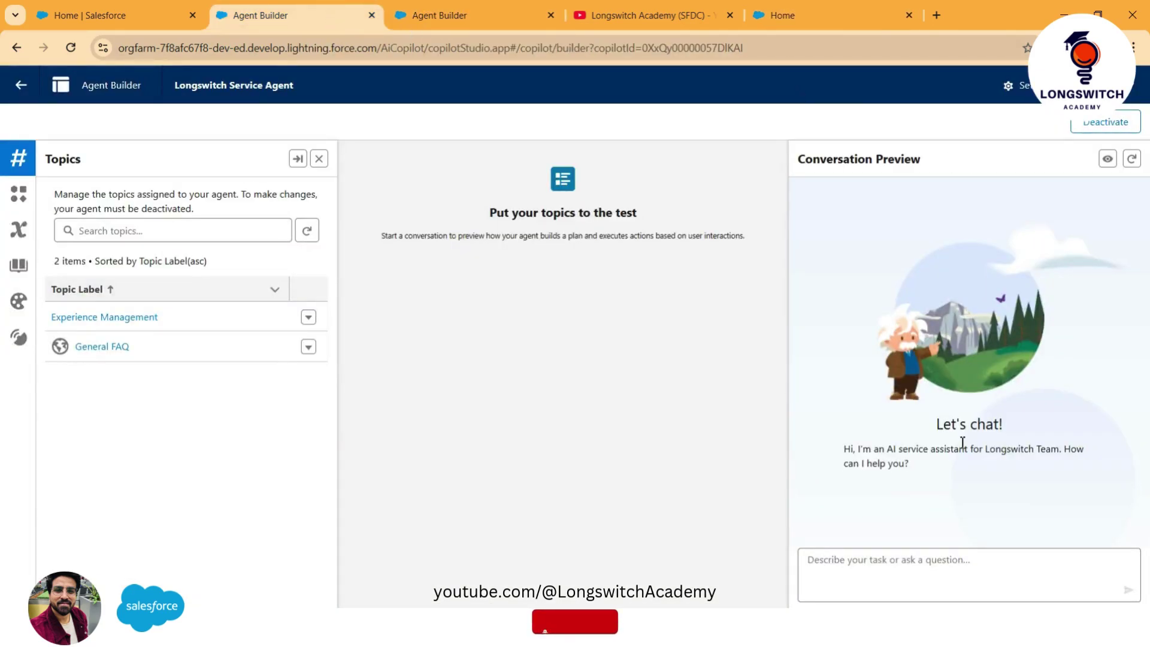
click(774, 14)
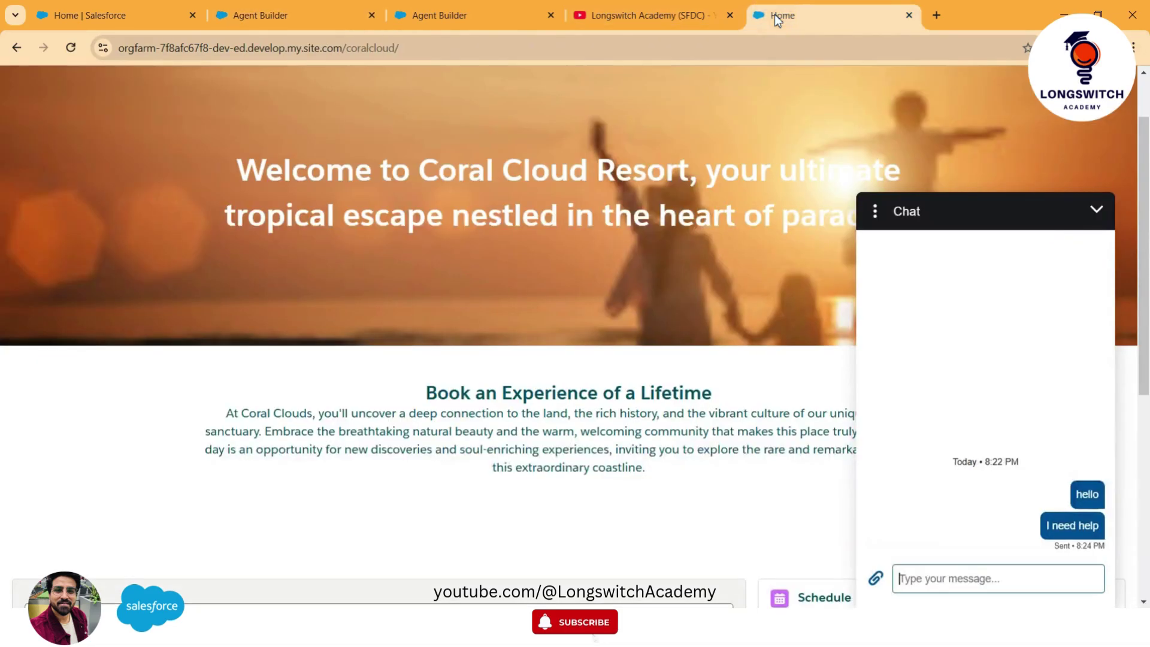
click(1095, 210)
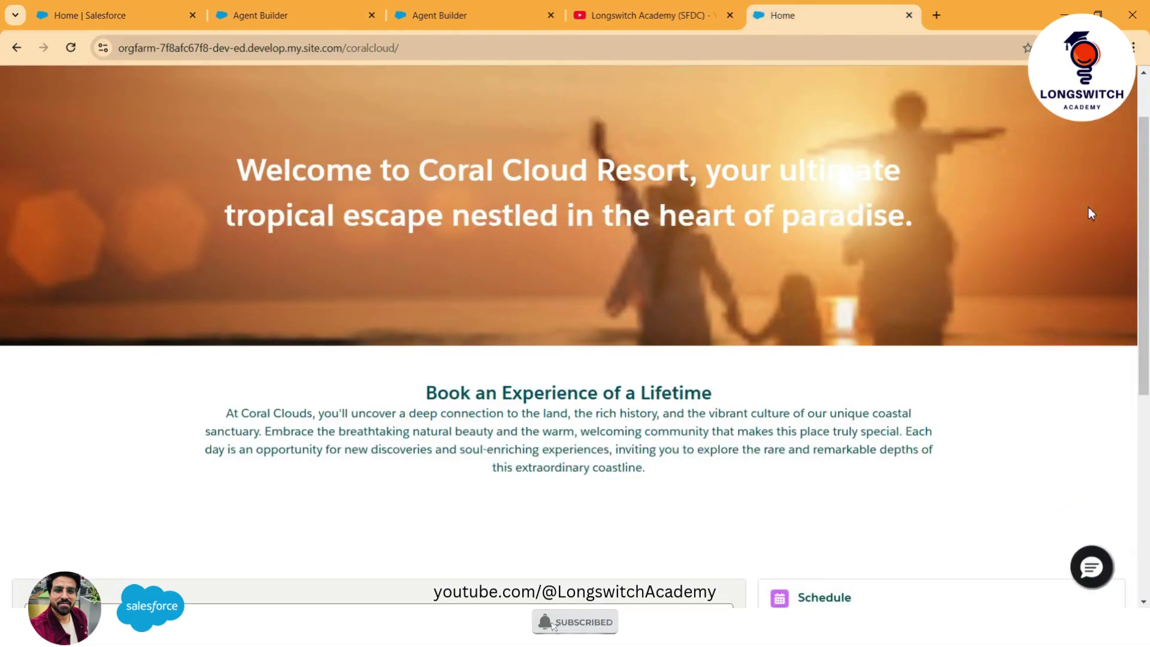
Step: Copy the coral-cloud site's address and load it in a new incognito window
click(350, 48)
key(ctrl+c)
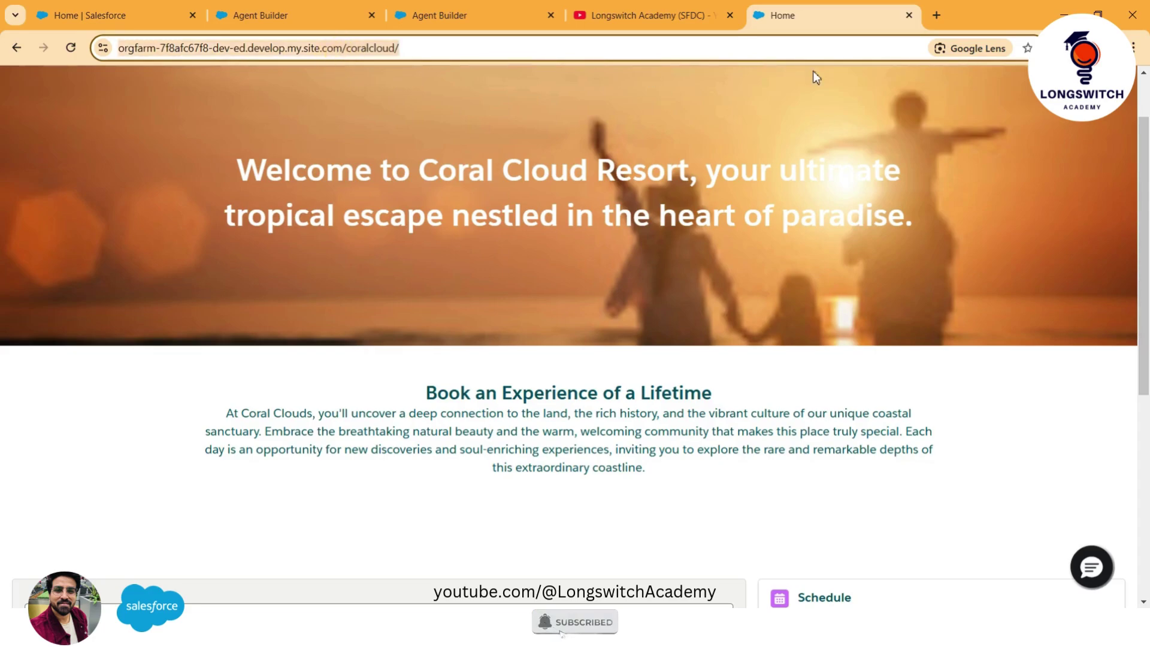
click(1133, 47)
click(975, 129)
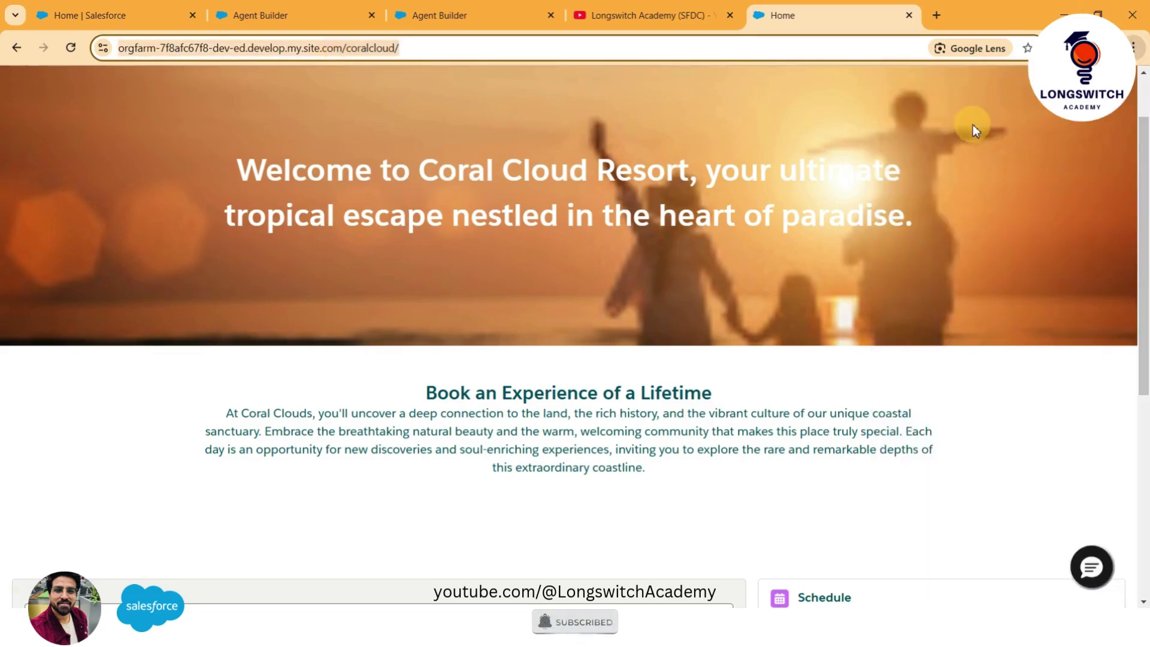
key(ctrl+v)
key(Return)
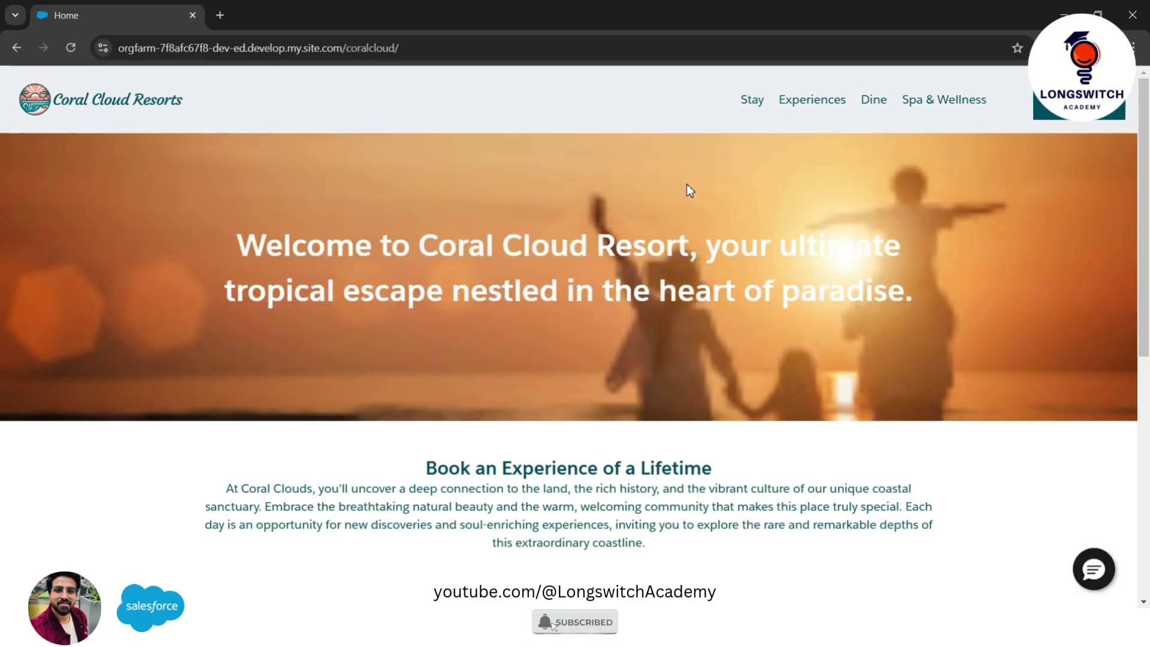
Step: Open the chat in the incognito window and send the agent the message "I want to create a case"
click(1095, 578)
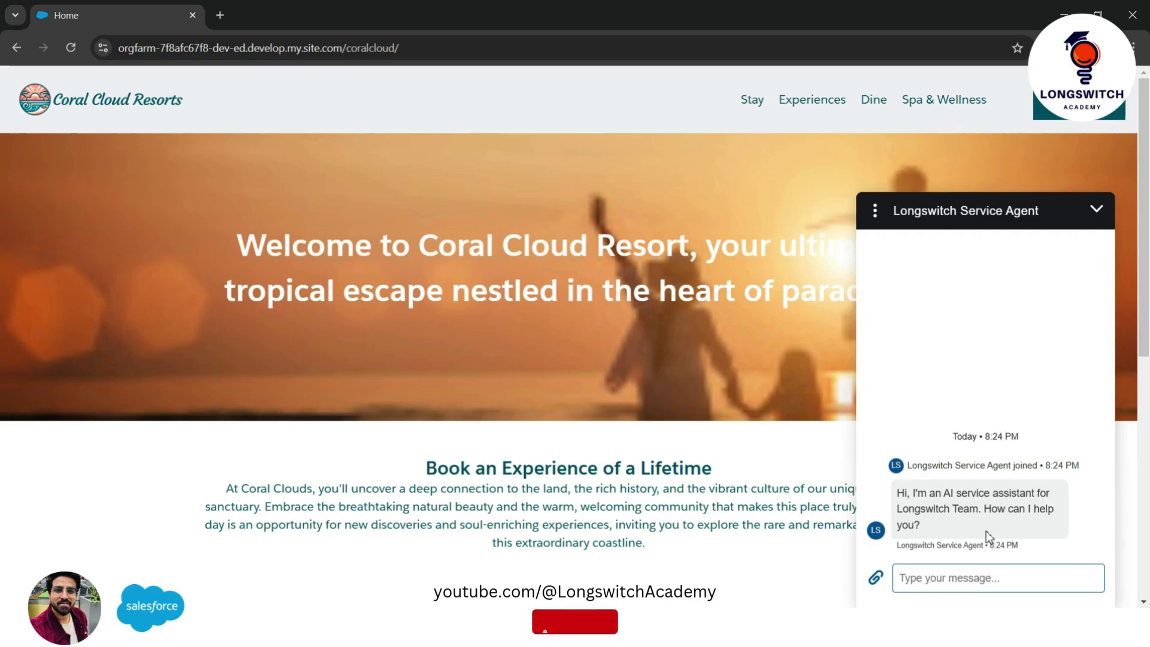
text(I ne)
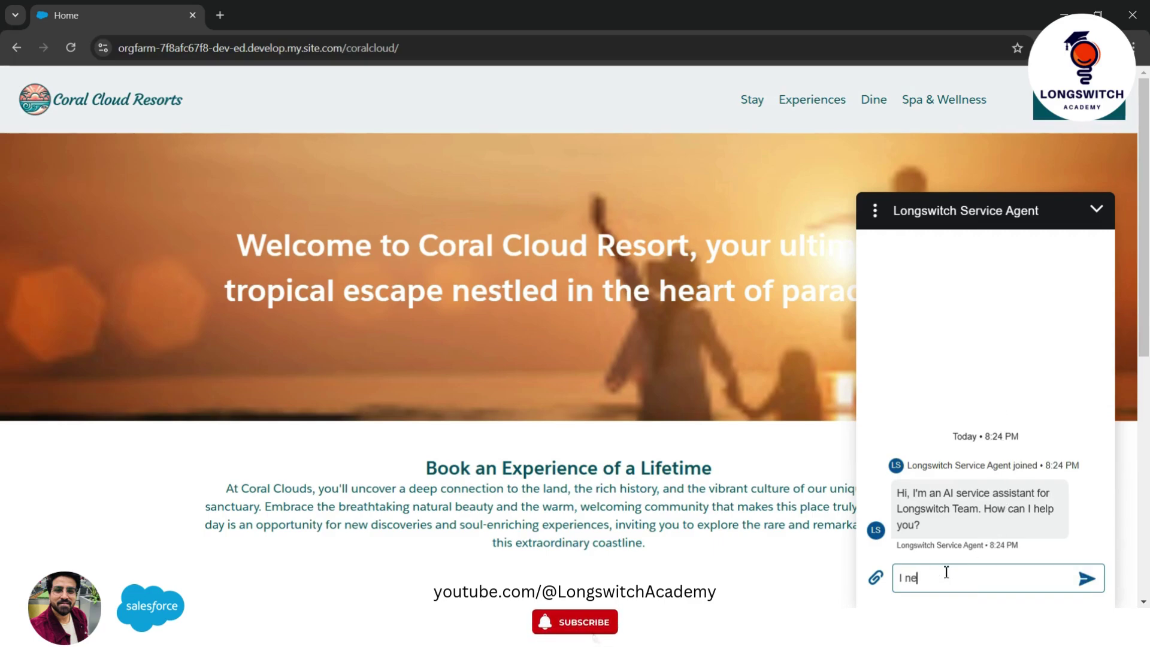
key(BackSpace)
key(BackSpace)
text(want)
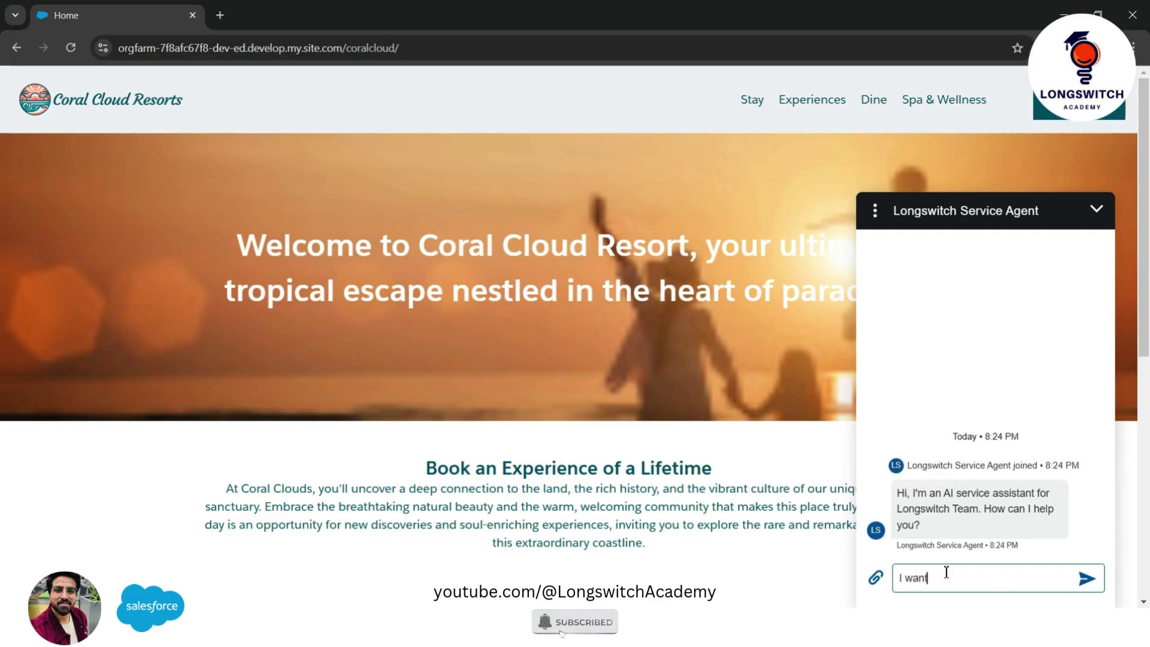
text( to create a case)
key(Return)
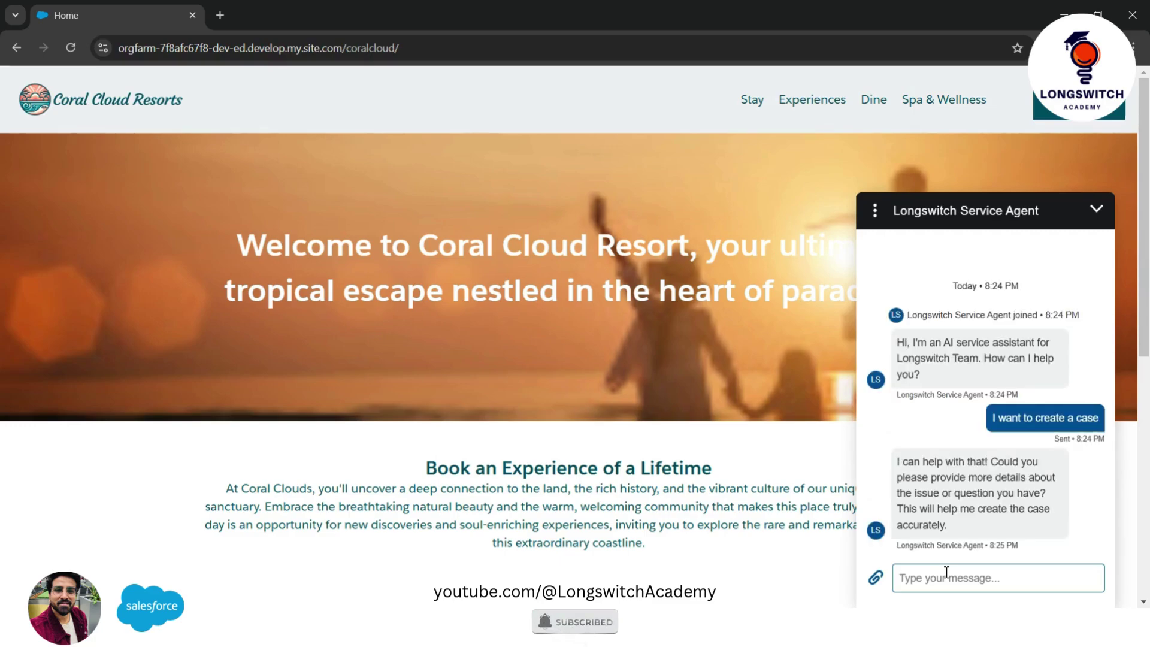
Step: Draft the chat reply "I want people who have watched my video" as the case details
text(I)
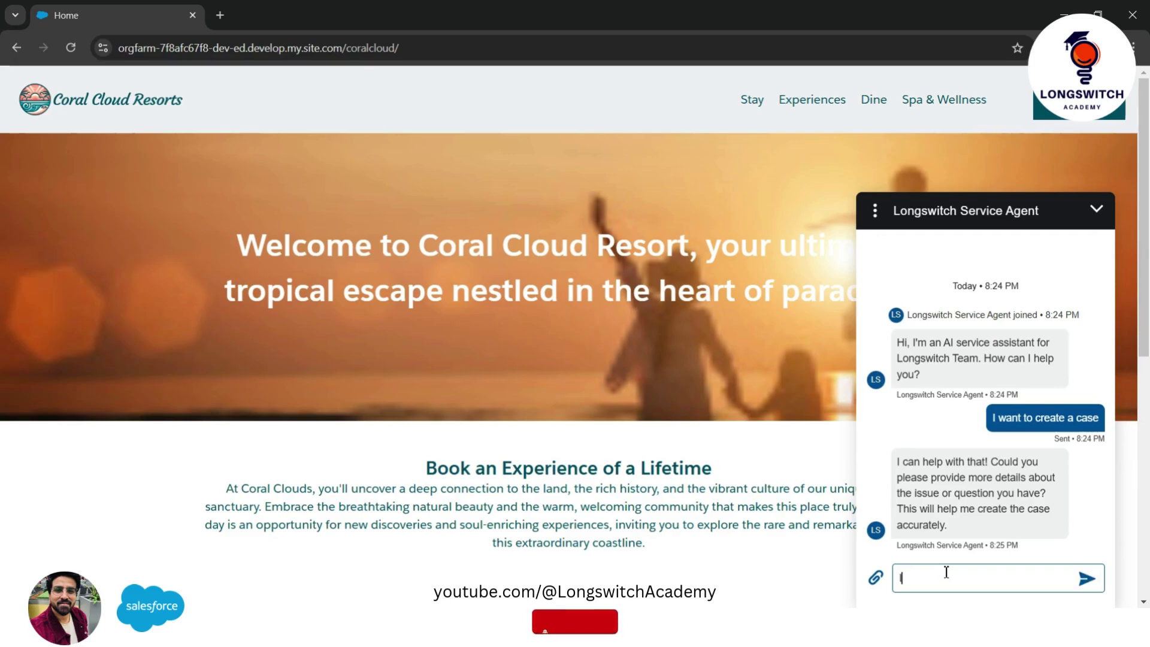
text( want p)
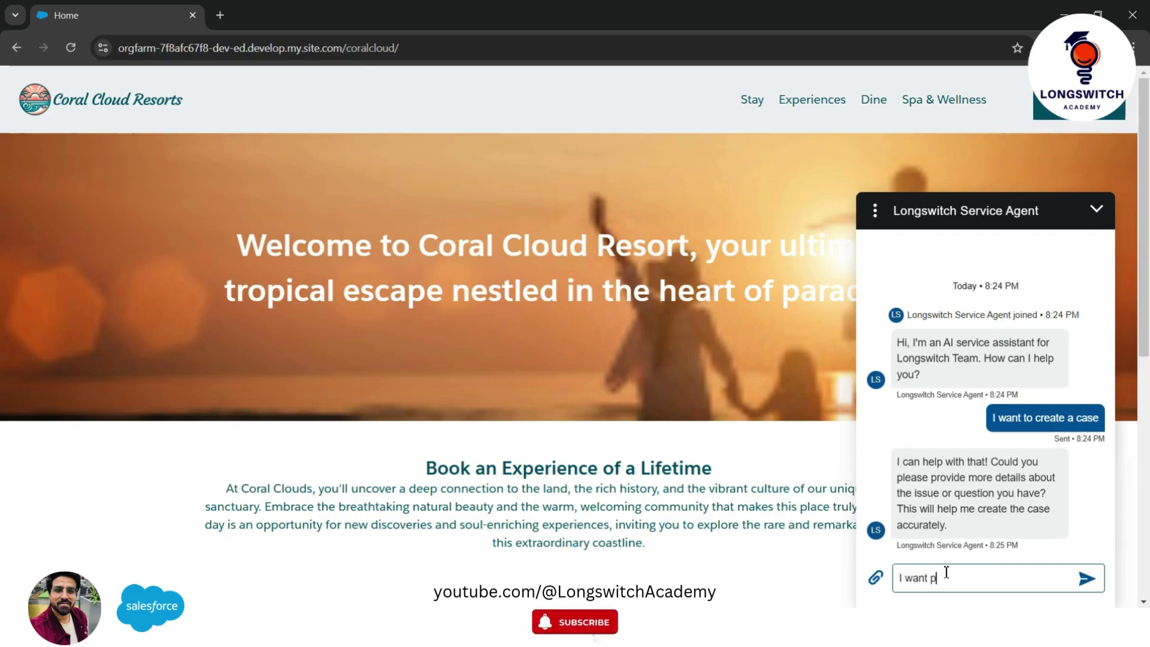
text(eople who h)
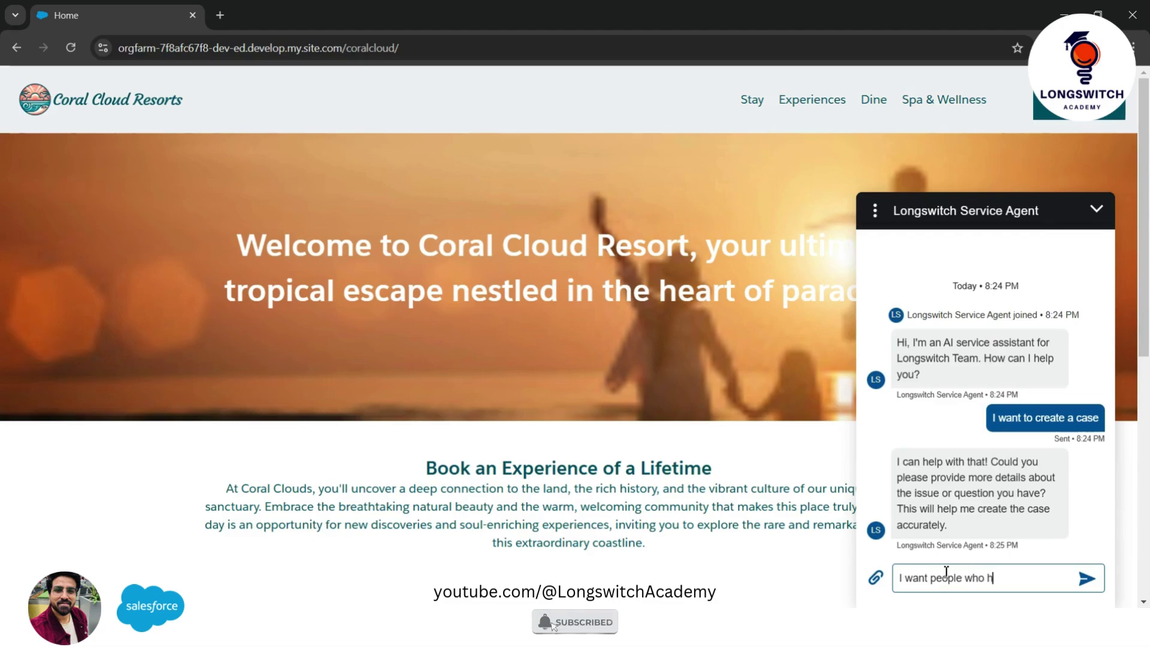
text(ave eatched)
key(BackSpace)
key(BackSpace)
text(watched my)
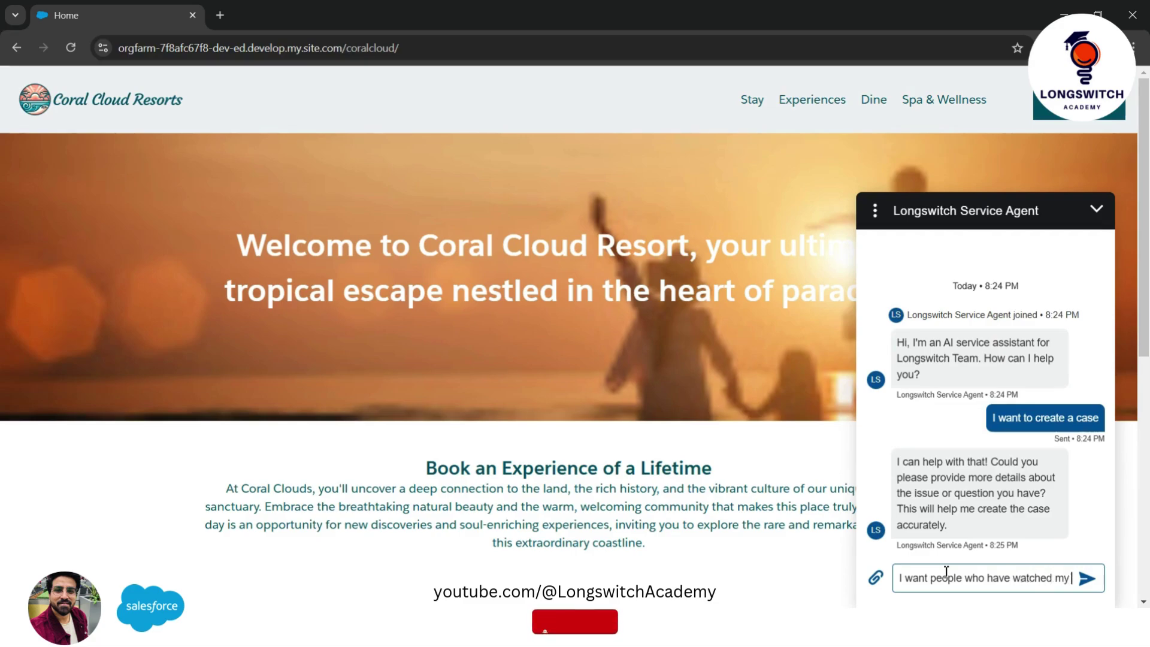
text( video)
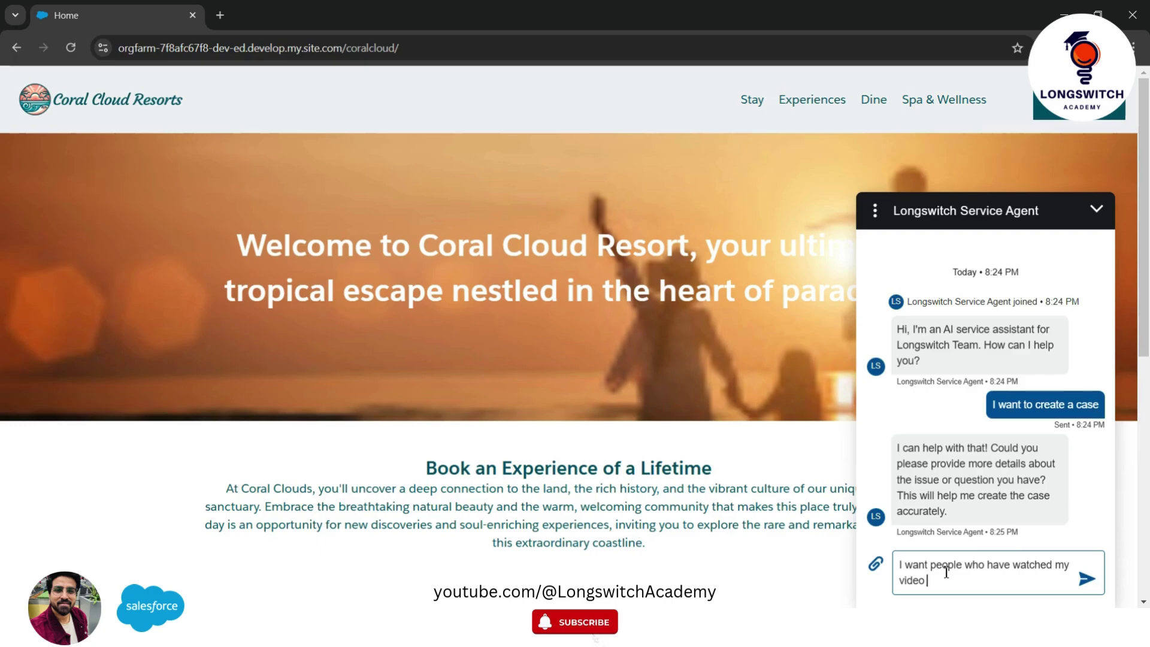
Step: Reword the drafted chat reply to "I want people to subscribe and share my video who have watched it"
click(963, 569)
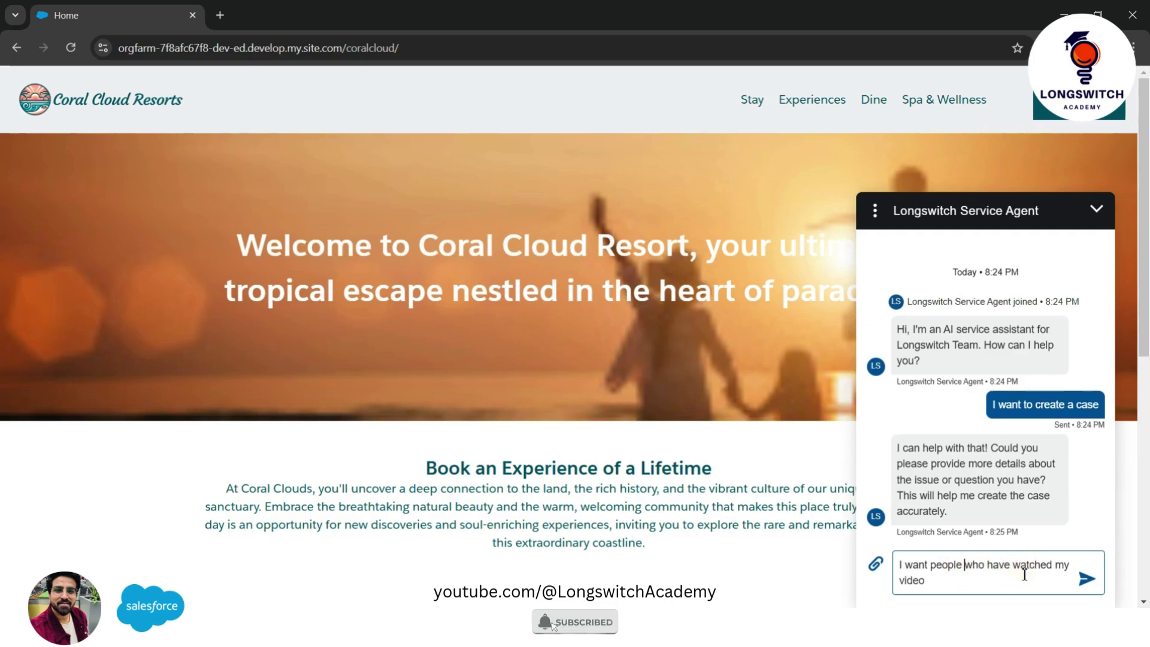
text(to subscribe )
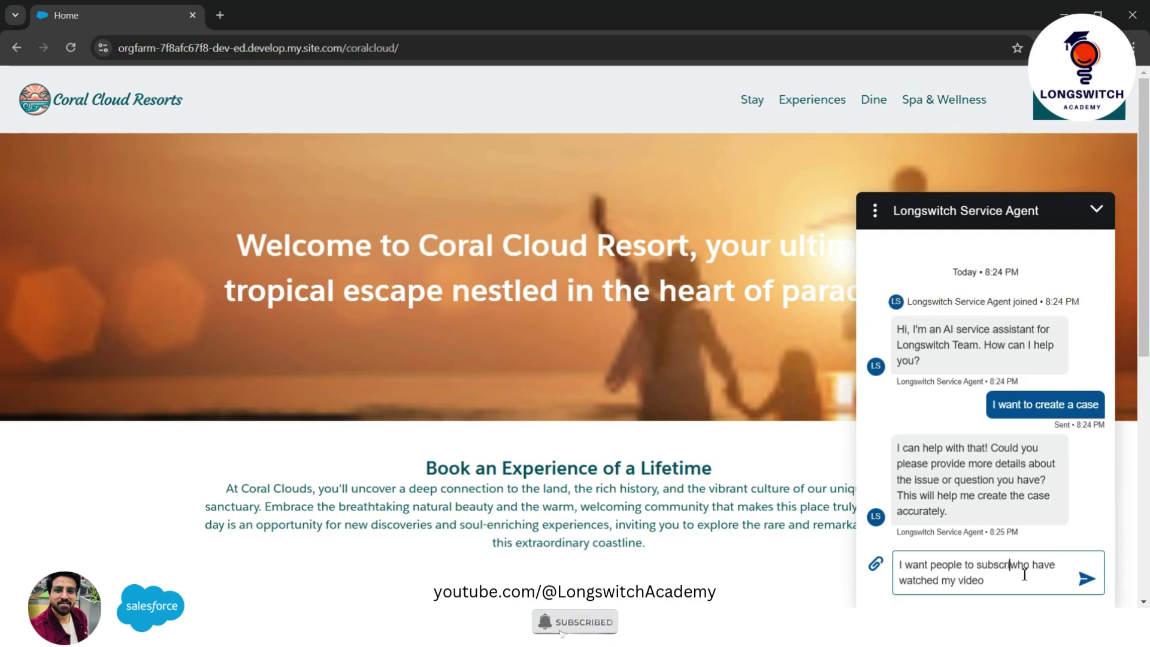
text(and share)
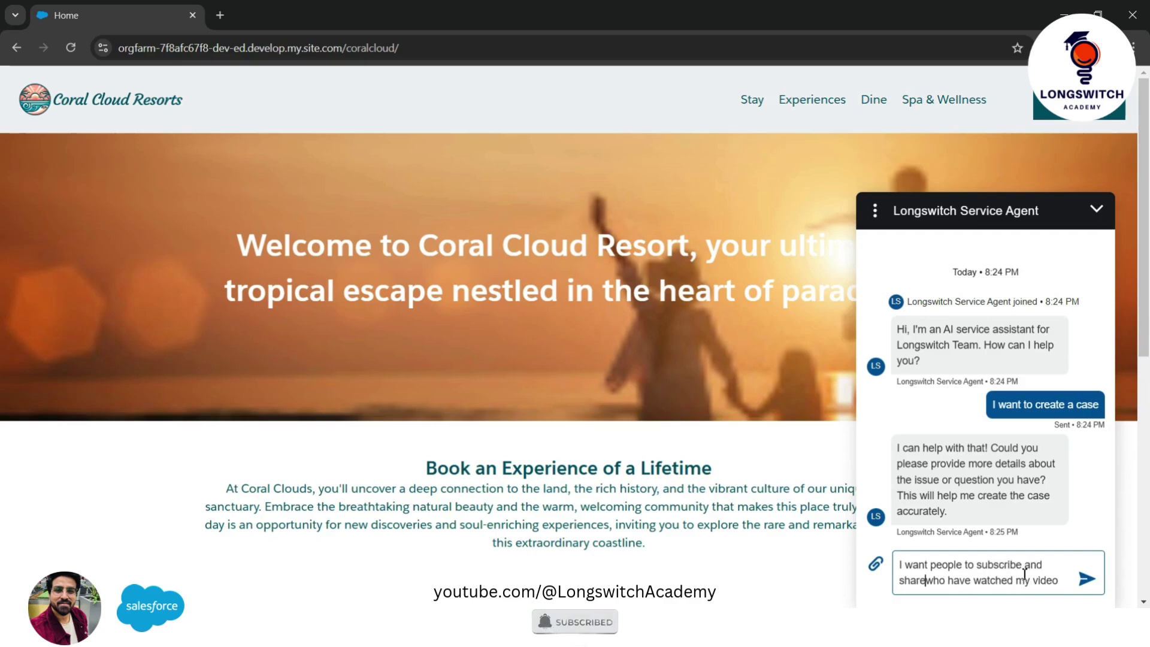
text( my )
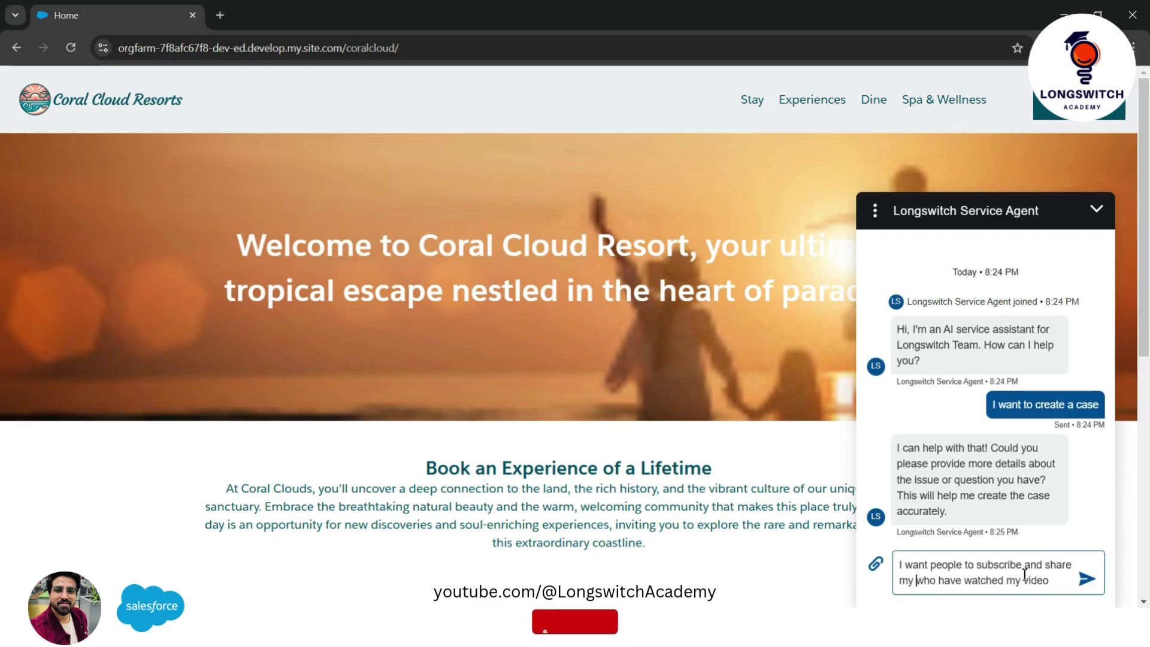
text(video)
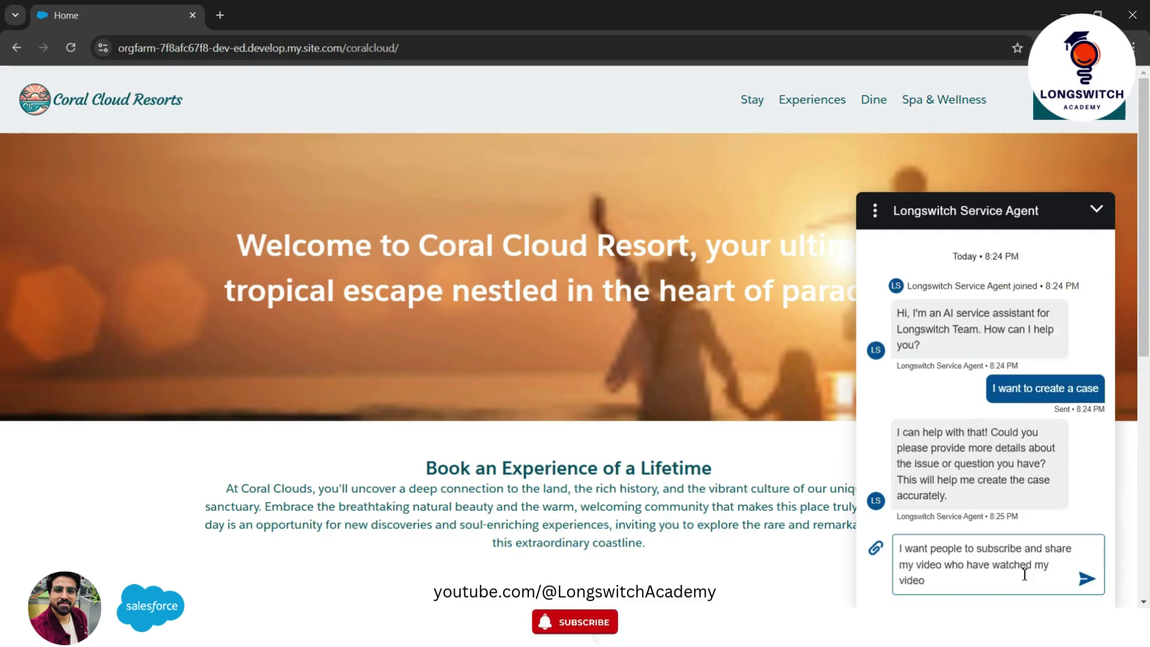
click(1024, 575)
key(BackSpace)
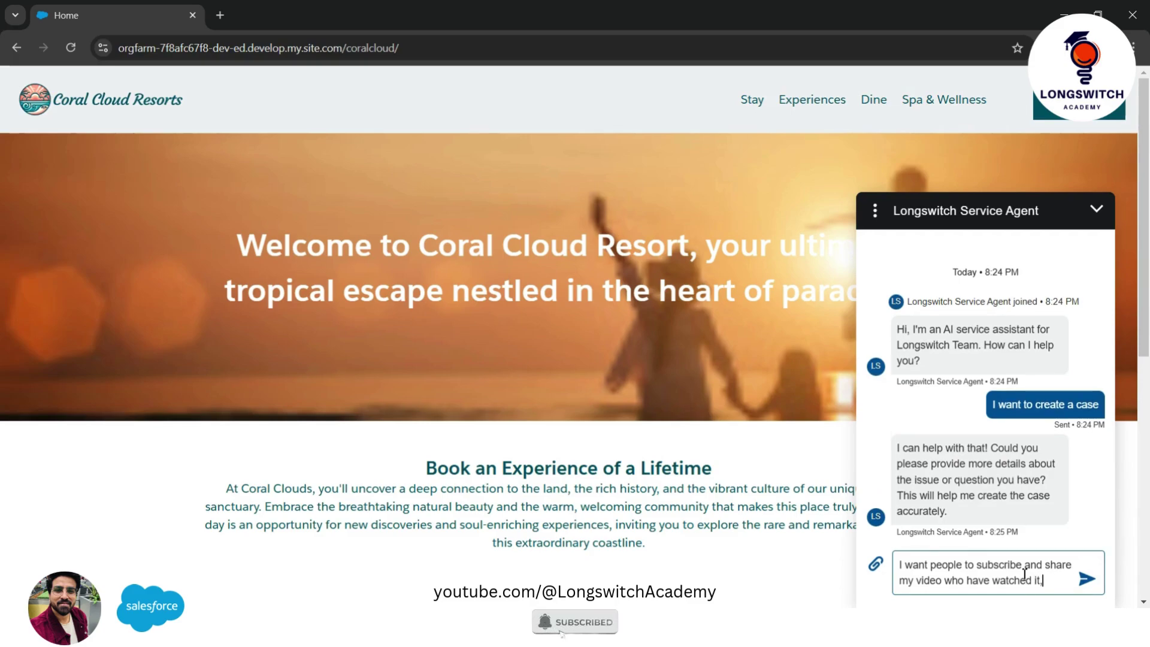
Step: Add ", create a case for marketing team." to the end of the chat reply and send it to the agent
text(, create a)
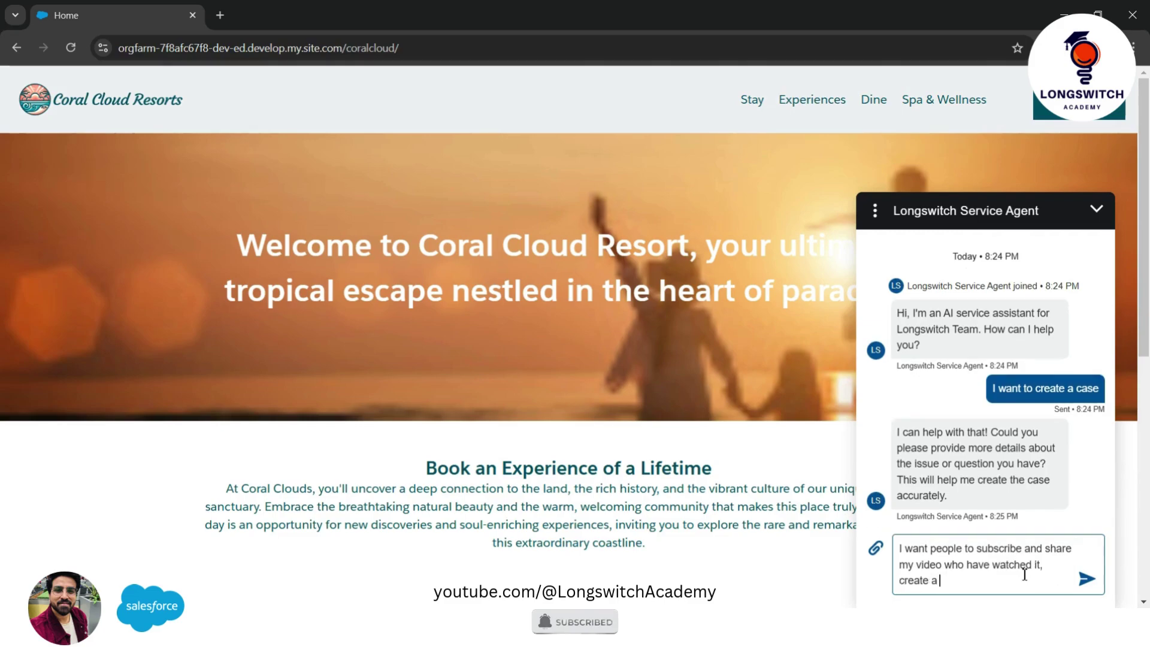
text( case for )
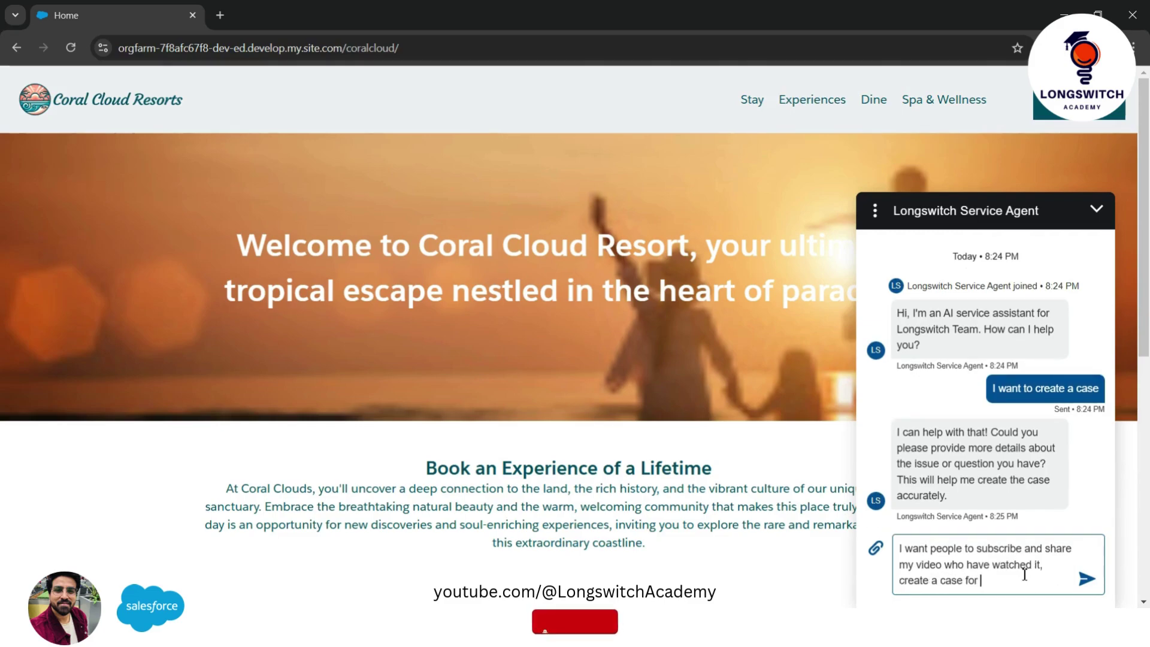
text(marketi)
text(ng team)
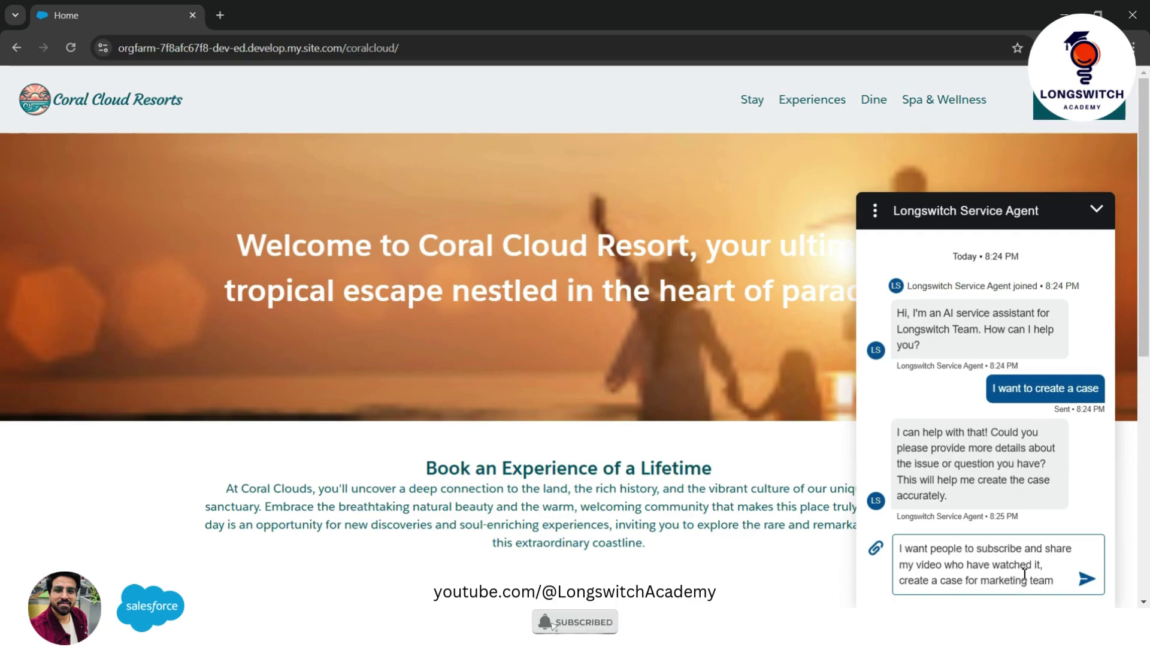
text(.)
key(Return)
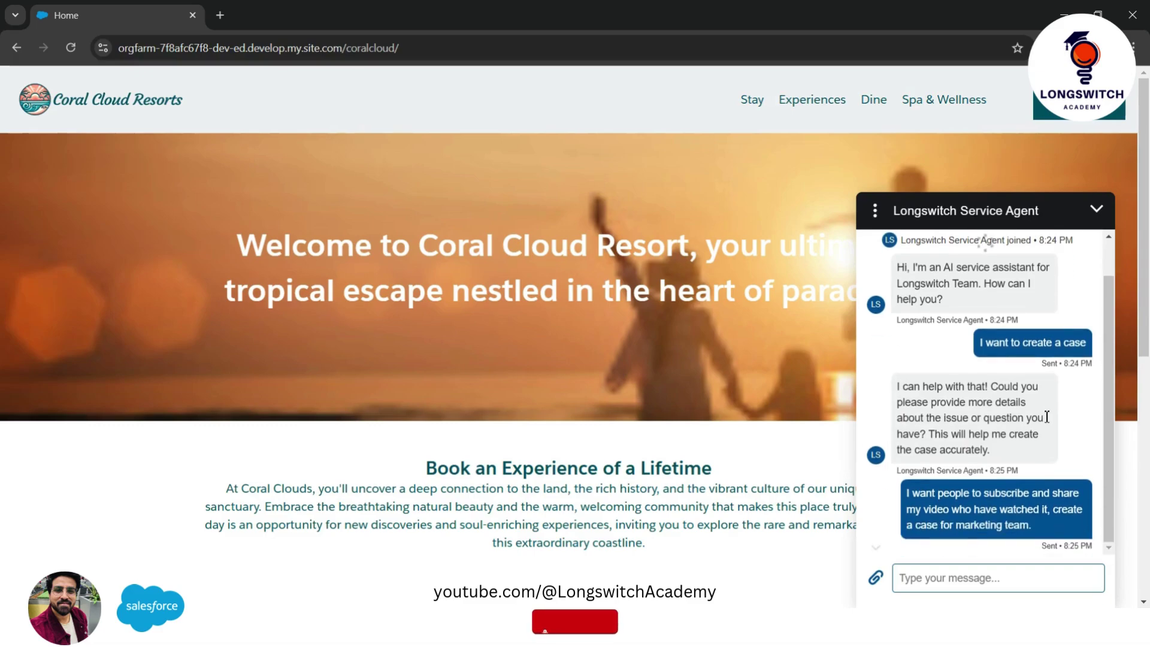
scroll(1049, 418, down, 1)
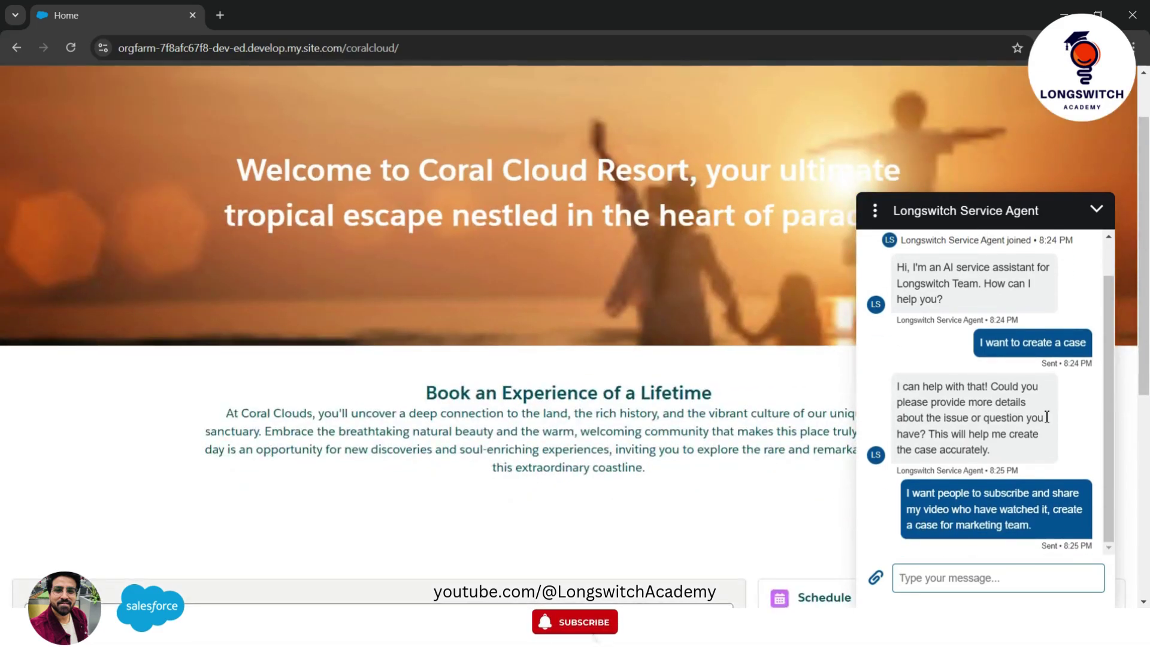